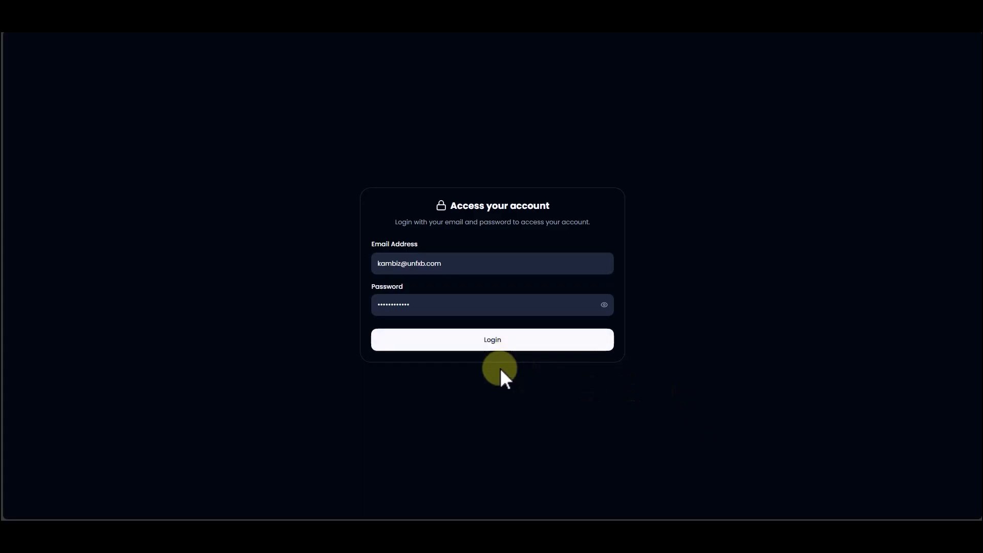
# Step: Log in with the credentials already filled in, try the light theme and set the dashboard to the dark theme
pyautogui.click(521, 348)
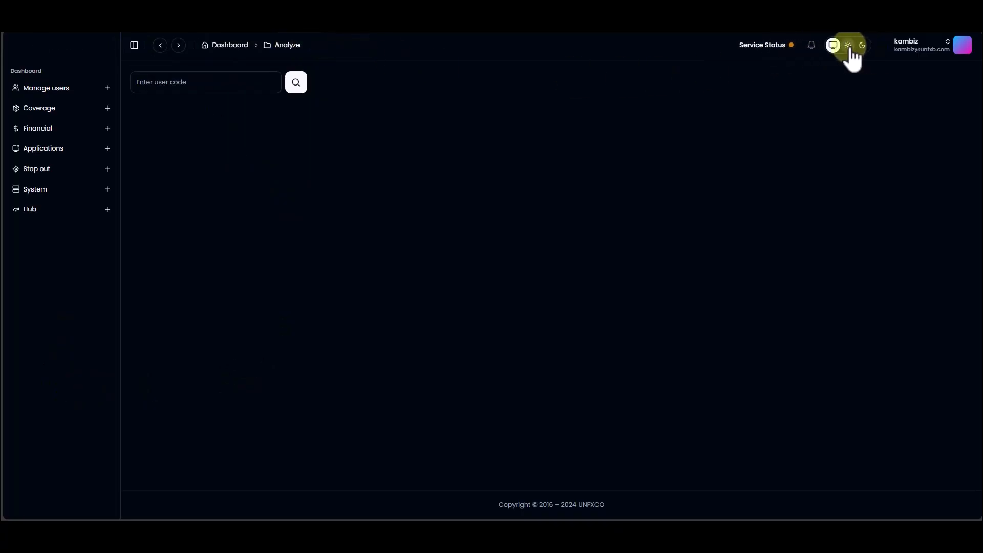
pyautogui.click(848, 45)
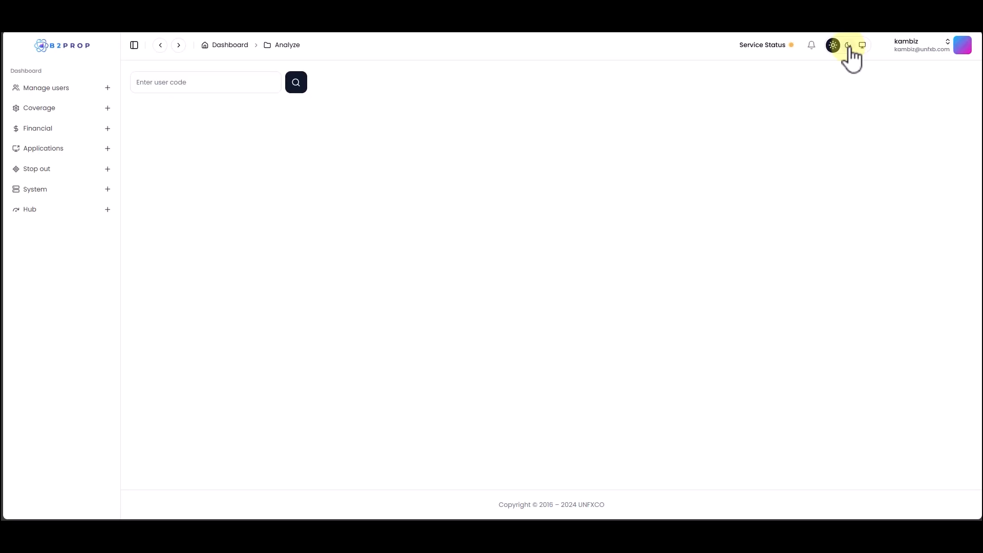
pyautogui.click(848, 46)
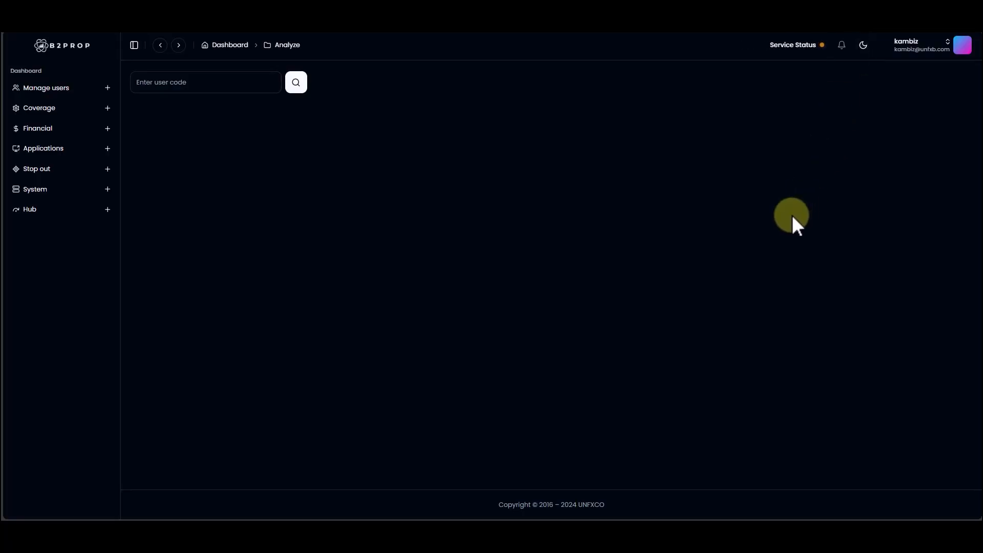
# Step: Look up the trader's account on the Analyze page by pasting the user code and running the search
pyautogui.click(172, 83)
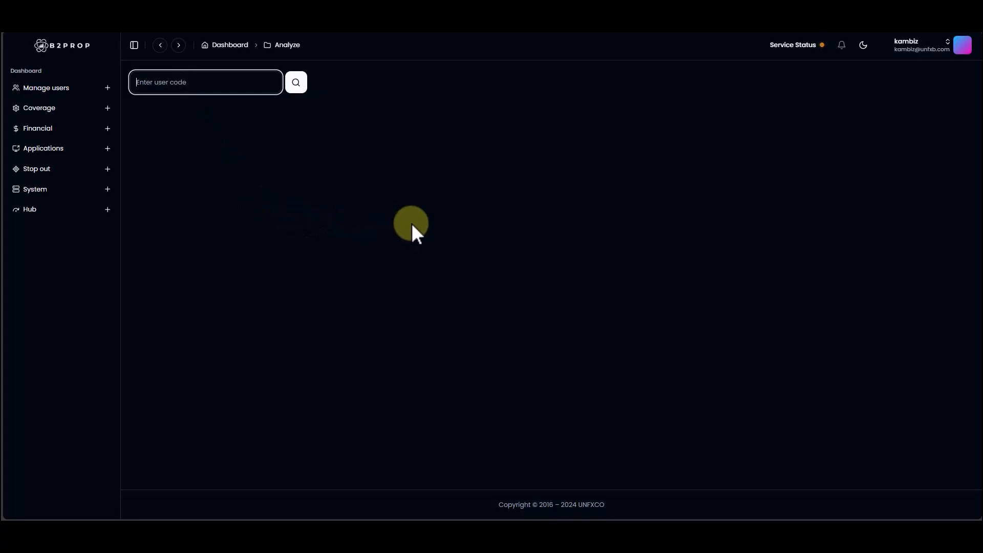
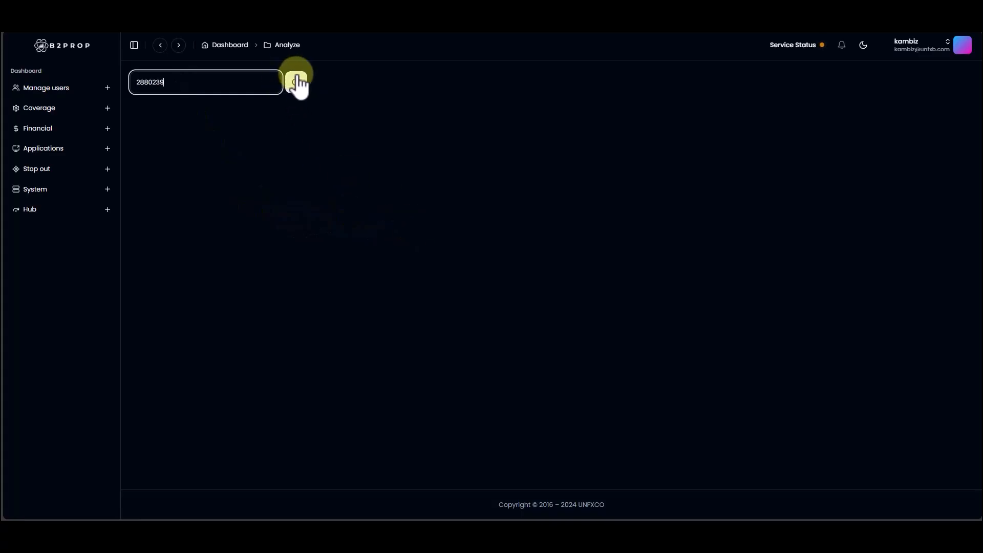
pyautogui.click(296, 82)
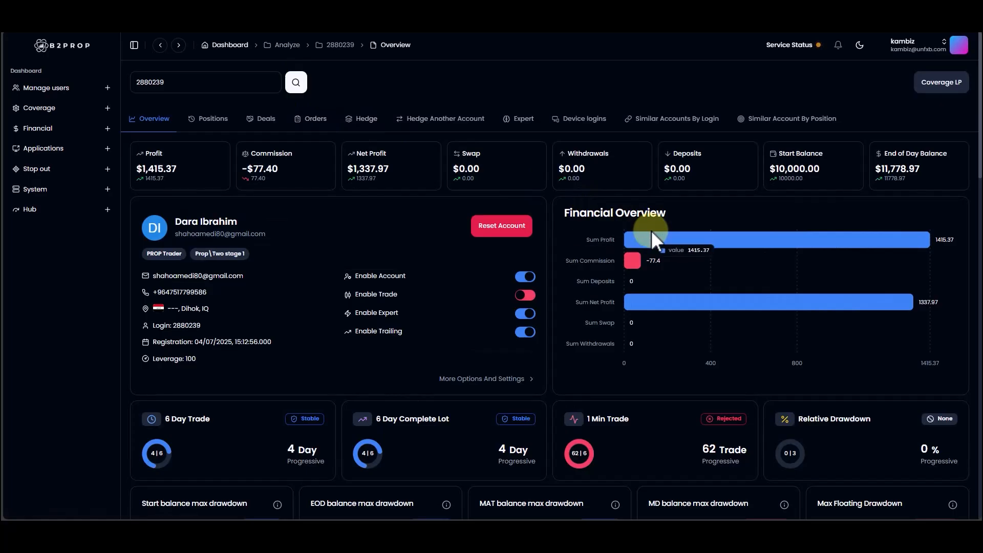
# Step: Look through the account's overview page, from the profit figures and drawdown limits to the Drawdown Chart
pyautogui.scroll(-4, 652, 231)
pyautogui.scroll(-6, 651, 230)
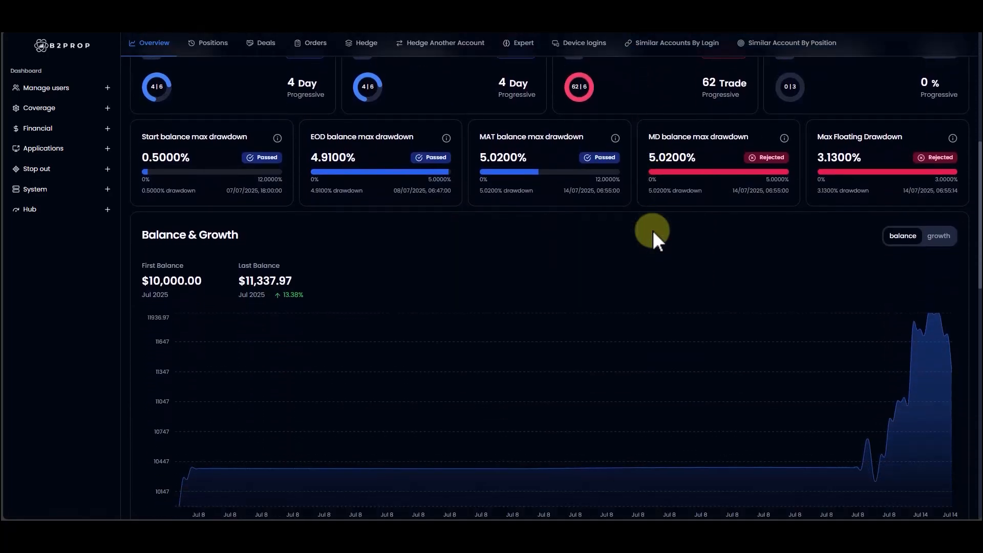
pyautogui.scroll(-5, 652, 230)
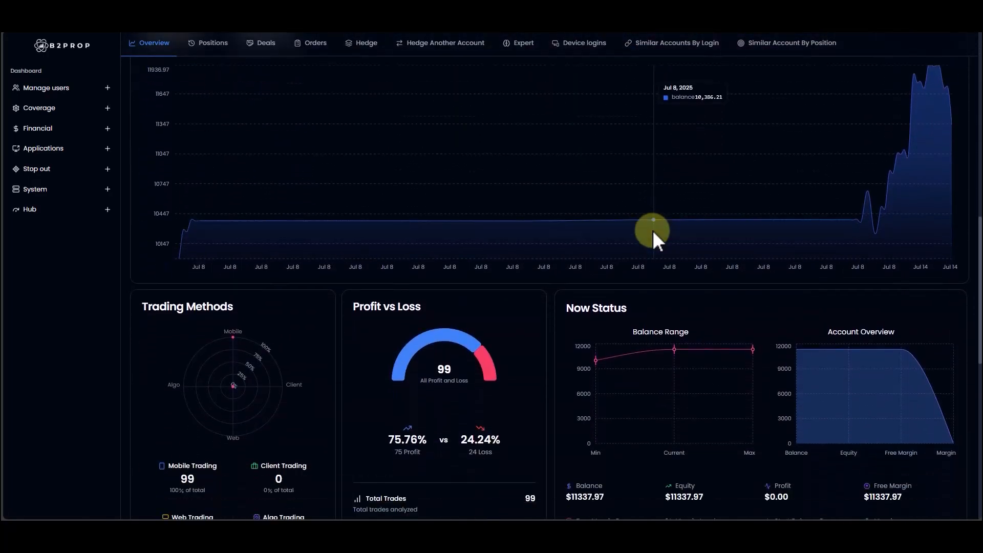
pyautogui.scroll(-5, 653, 229)
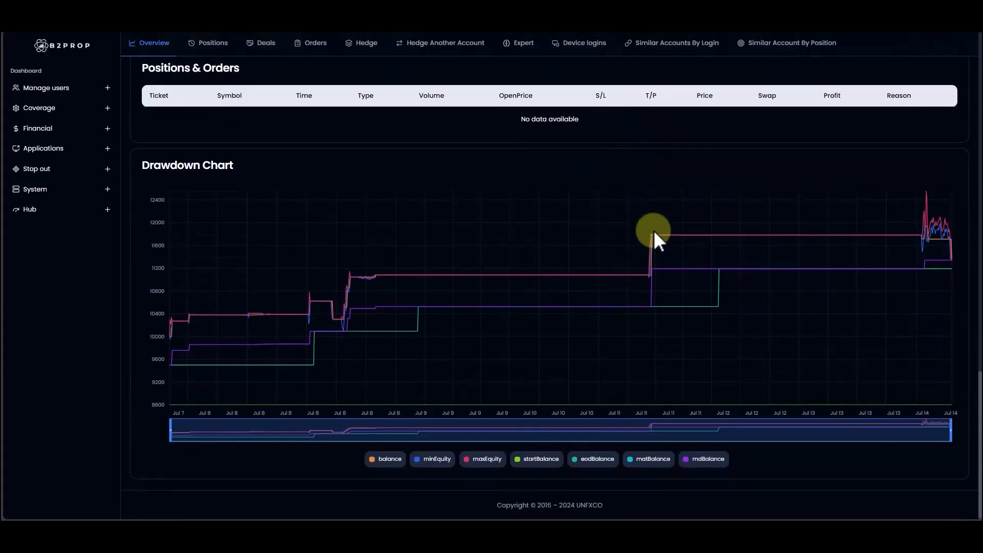
pyautogui.scroll(2, 653, 230)
pyautogui.scroll(12, 653, 230)
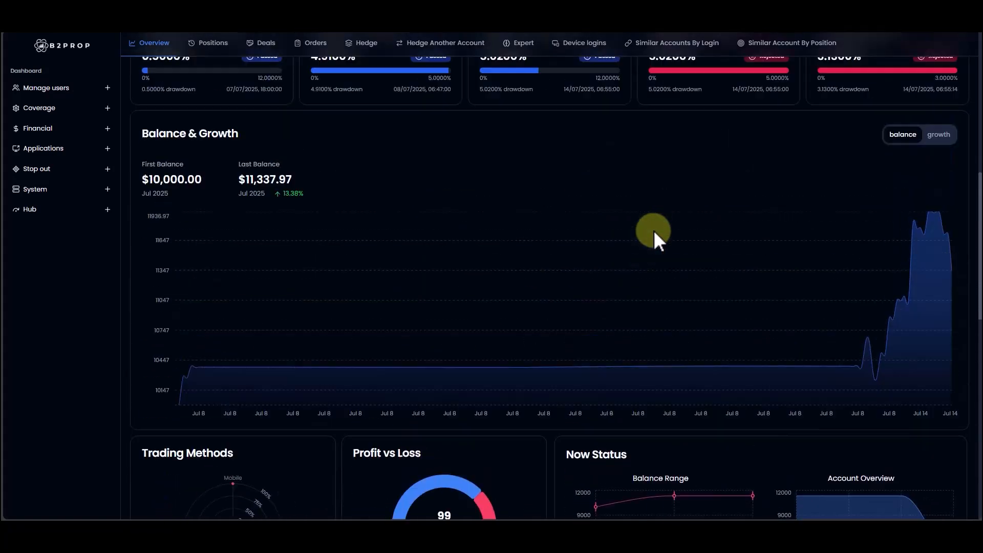
pyautogui.scroll(4, 653, 229)
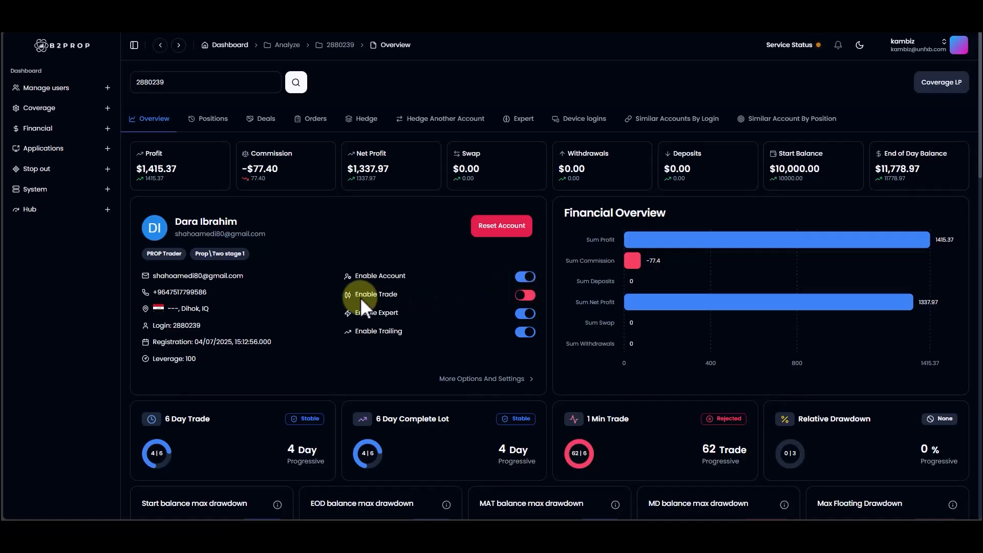
# Step: Review the drawdown limit cards and balance curve, and switch the Balance & Growth chart to growth
pyautogui.click(533, 296)
pyautogui.scroll(-5, 700, 257)
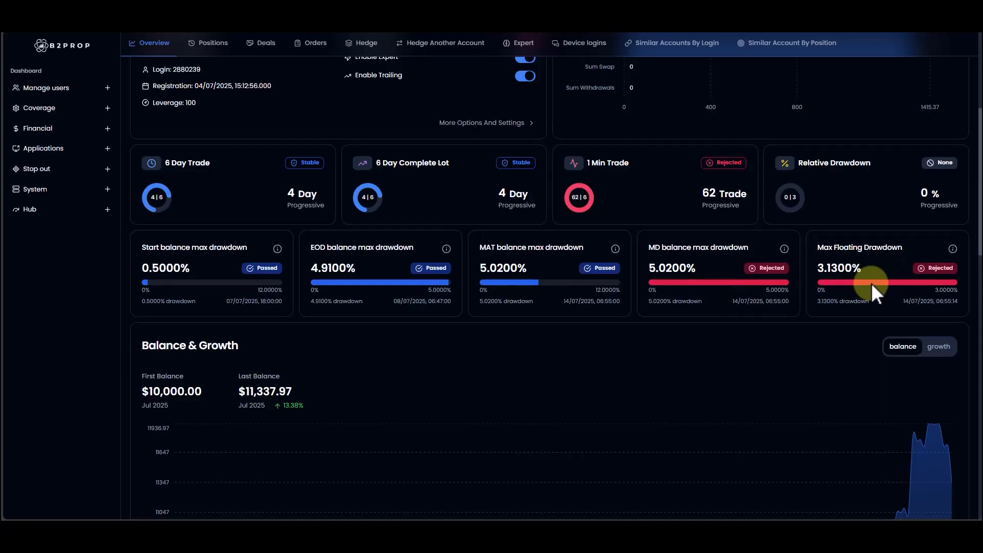
pyautogui.scroll(-3, 872, 287)
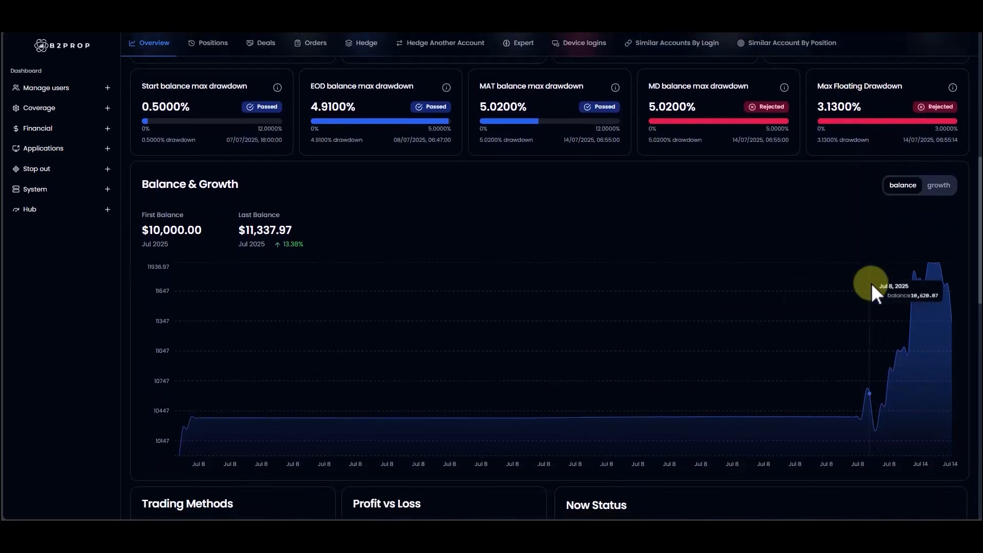
pyautogui.scroll(-1, 871, 283)
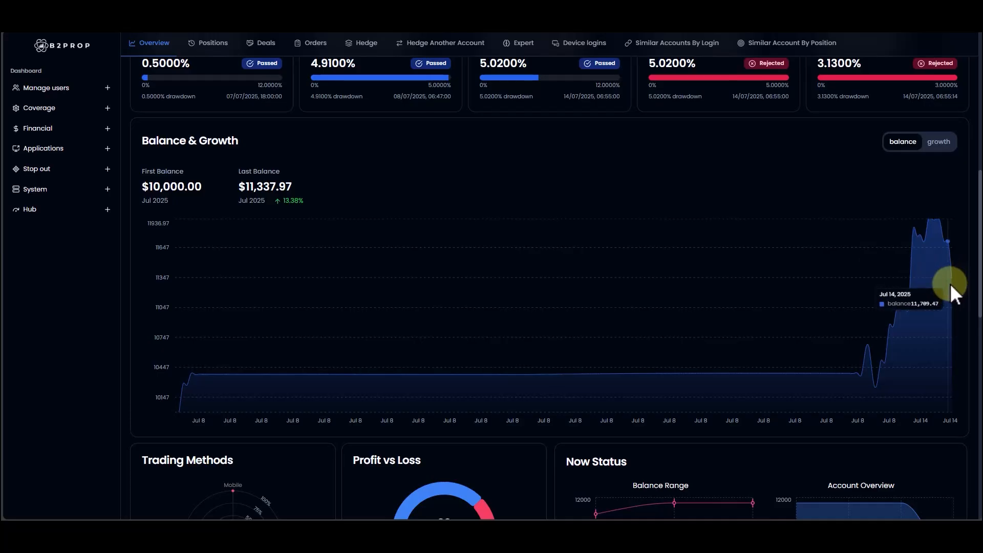
pyautogui.click(936, 145)
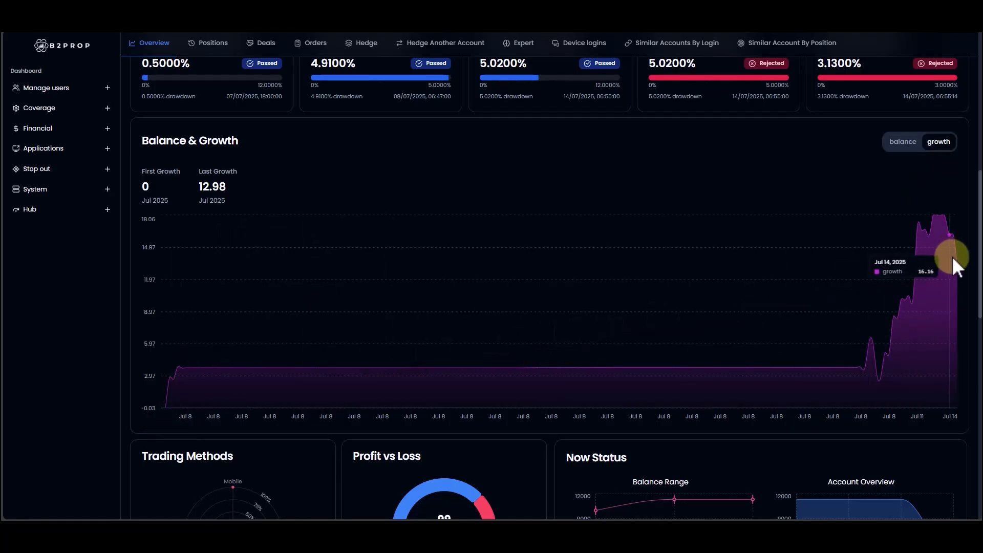
# Step: Hide the startBalance, matBalance, mdBalance and maxEquity series in the Drawdown Chart, leaving balance, minEquity and eodBalance
pyautogui.scroll(-5, 922, 326)
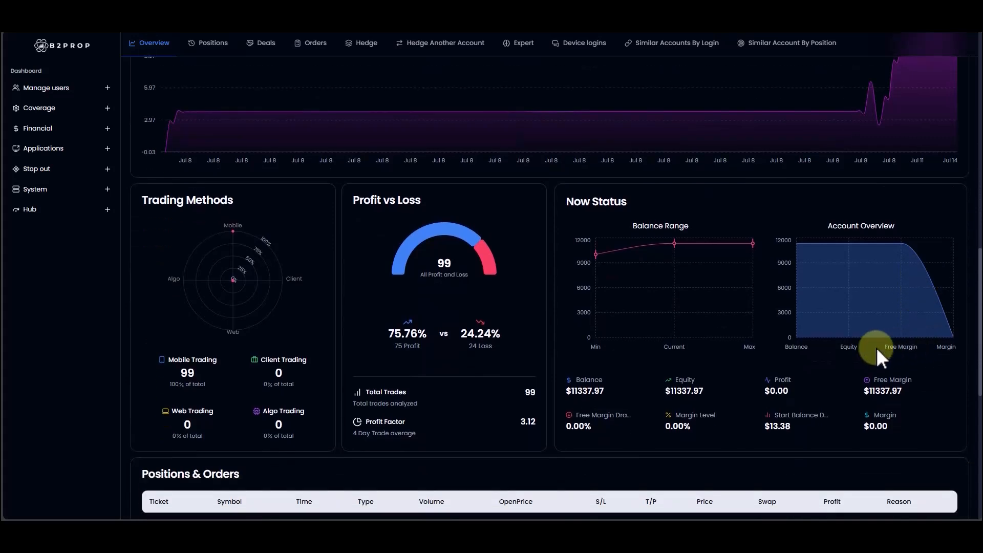
pyautogui.scroll(-3, 722, 377)
pyautogui.scroll(-3, 720, 368)
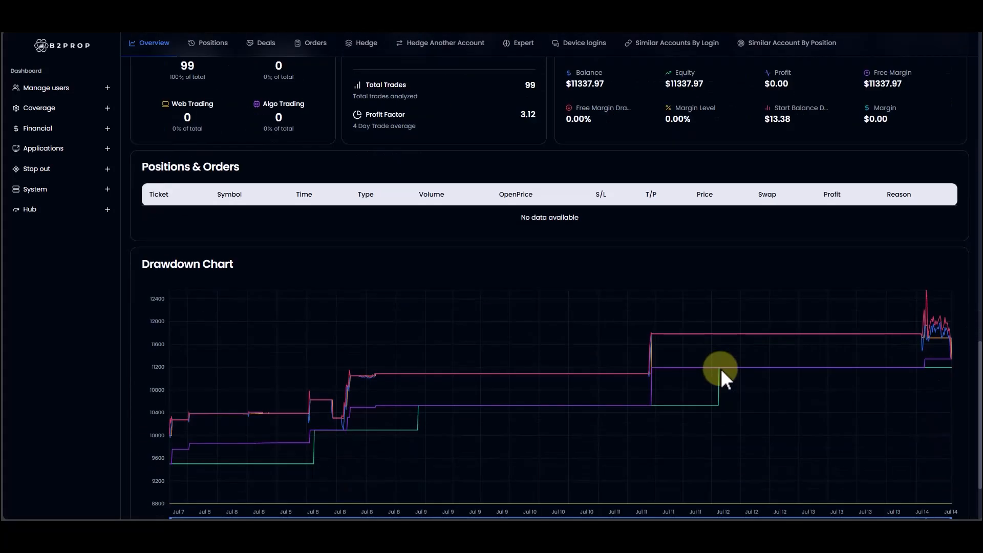
pyautogui.scroll(-2, 722, 370)
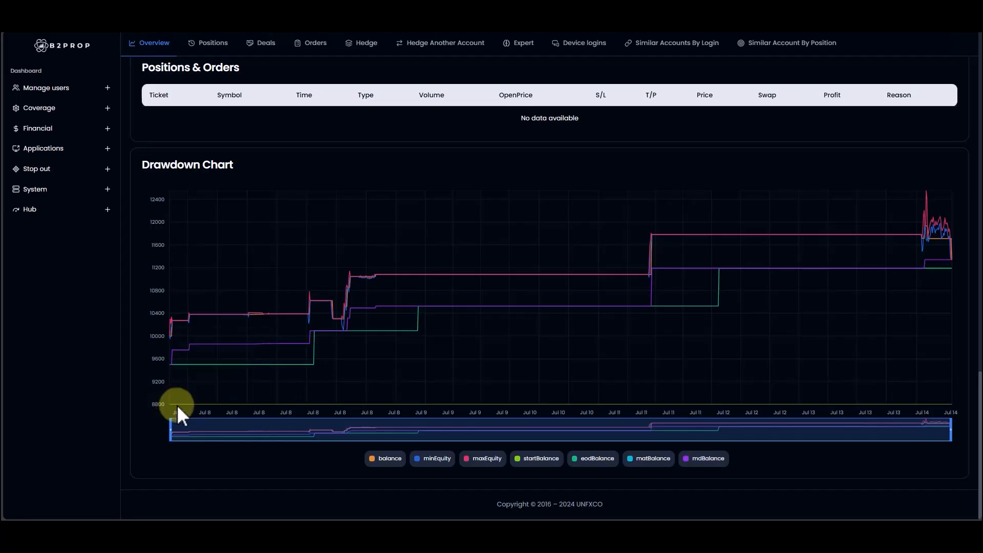
pyautogui.click(545, 461)
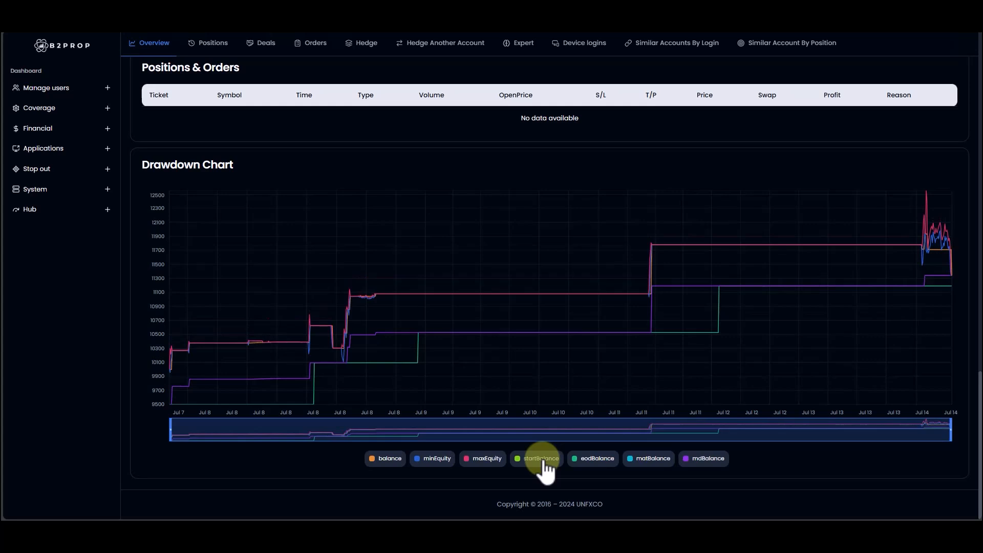
pyautogui.click(544, 461)
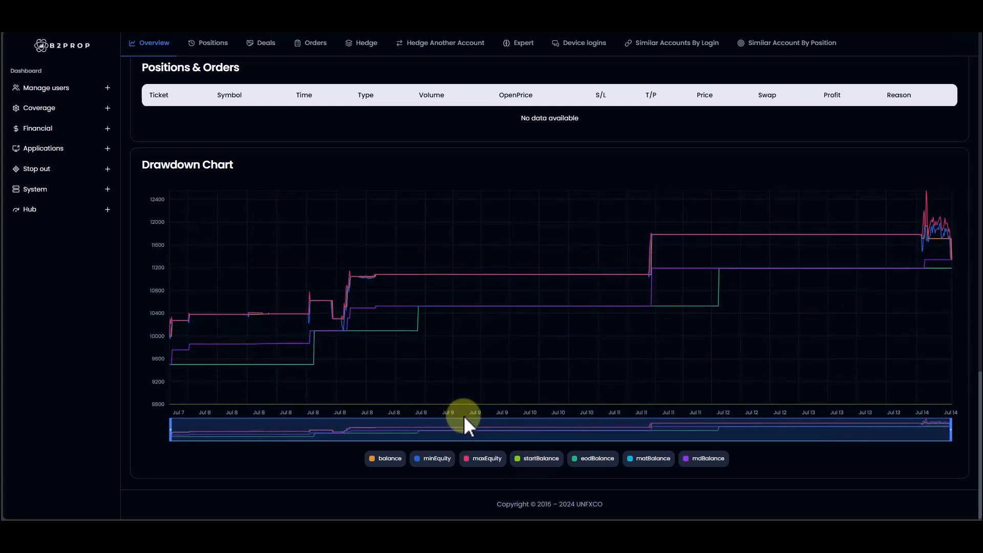
pyautogui.click(542, 461)
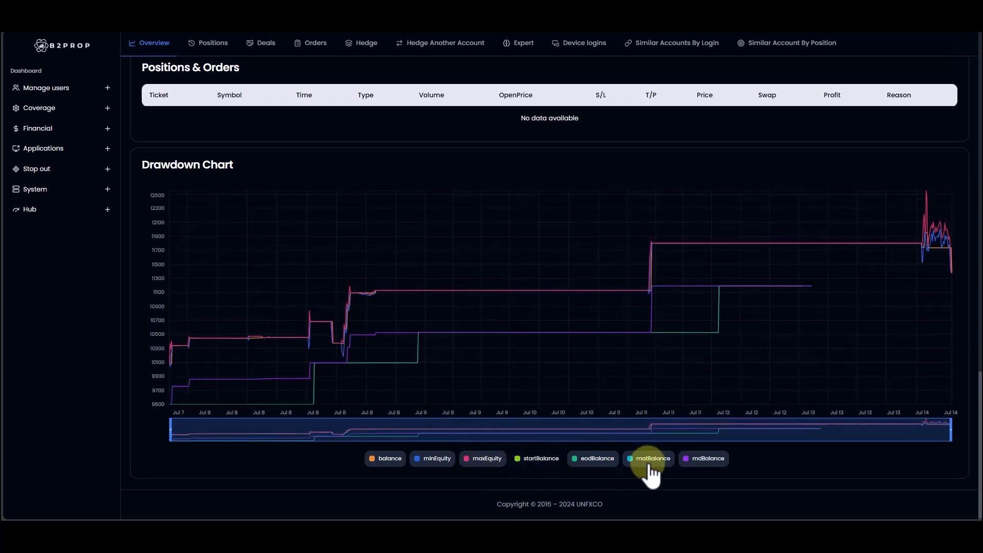
pyautogui.click(649, 462)
pyautogui.click(715, 467)
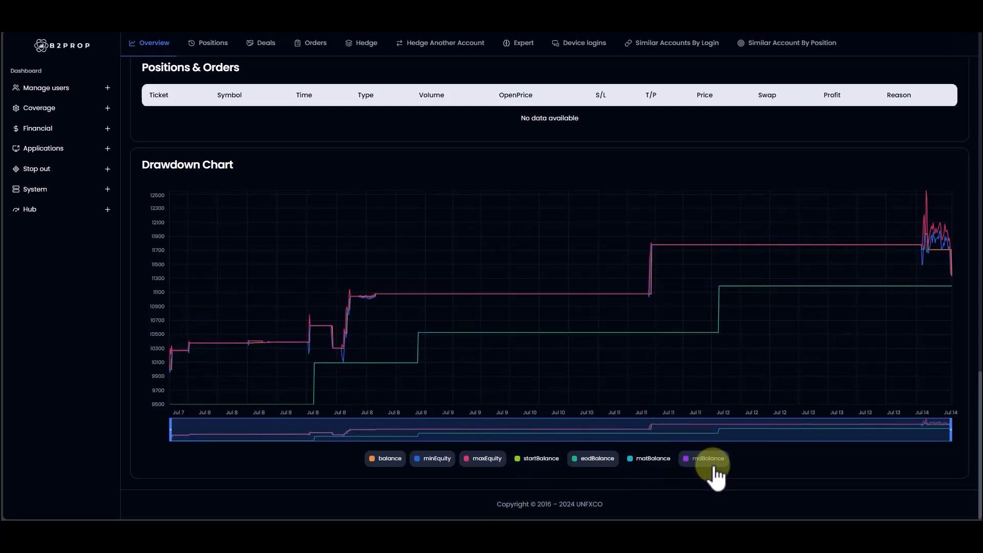
pyautogui.click(479, 461)
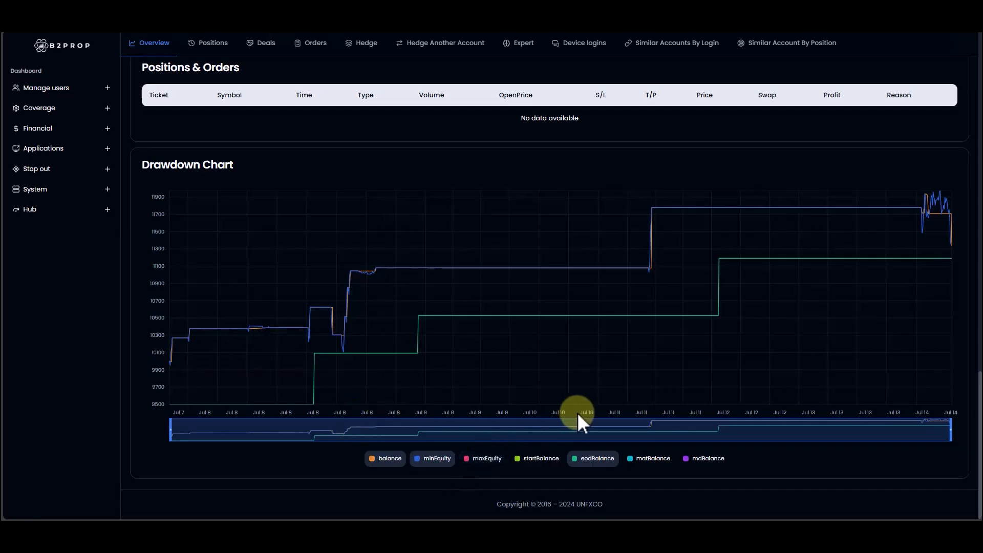
# Step: Examine the equity against the eodBalance line in the Drawdown Chart for Jul 8 to Jul 9 and for Jul 13 to Jul 14
pyautogui.moveTo(180, 353)
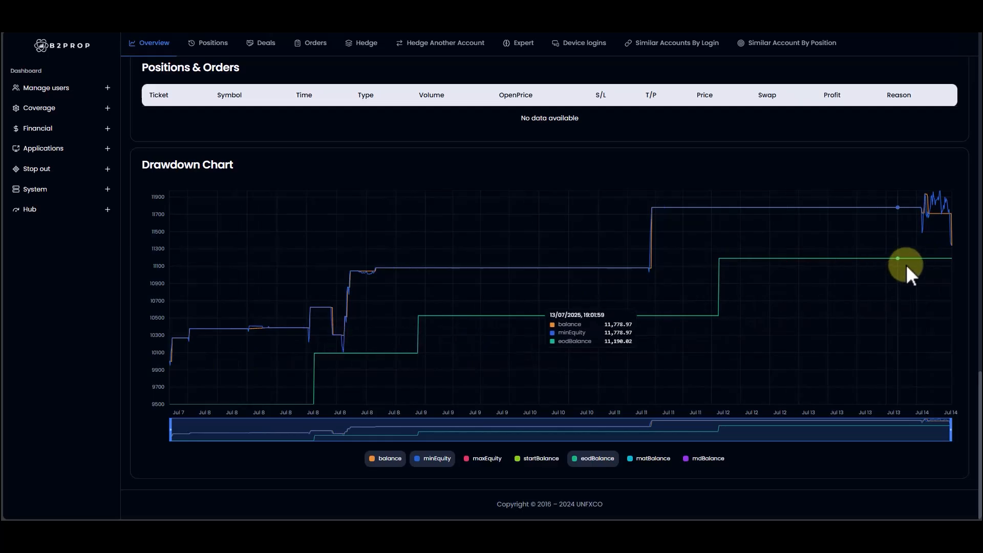
pyautogui.moveTo(171, 425); pyautogui.dragTo(300, 426)
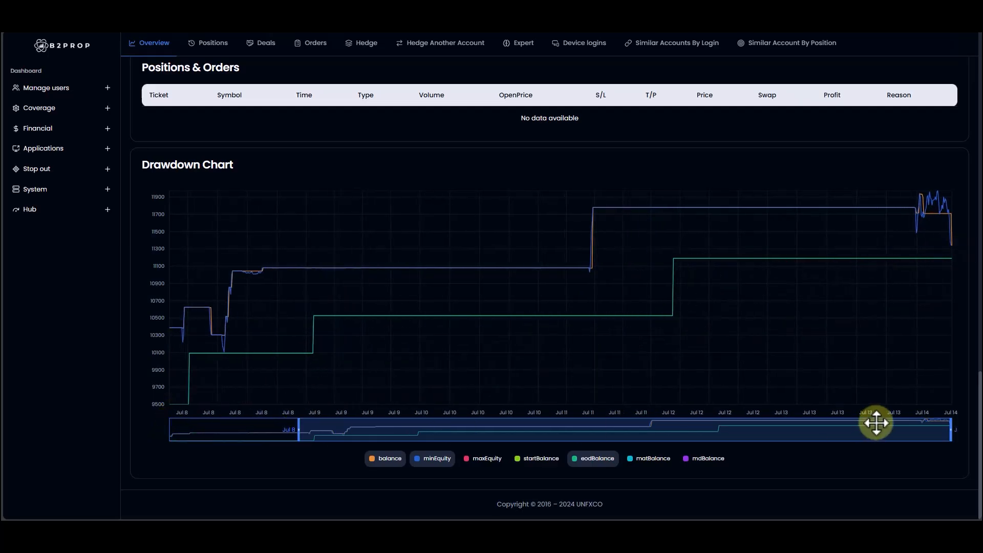
pyautogui.moveTo(950, 428); pyautogui.dragTo(417, 429)
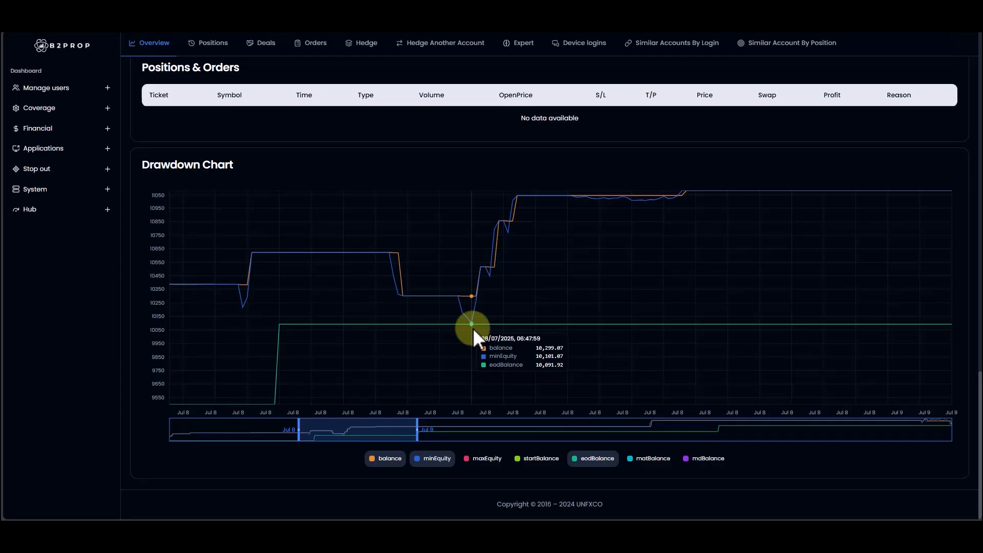
pyautogui.moveTo(417, 433); pyautogui.dragTo(962, 433)
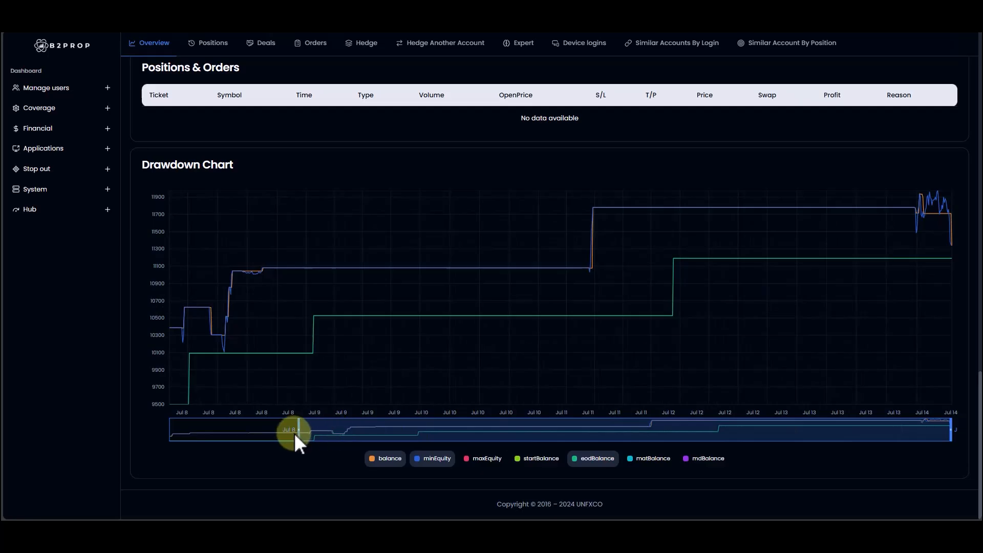
pyautogui.moveTo(296, 435); pyautogui.dragTo(900, 428)
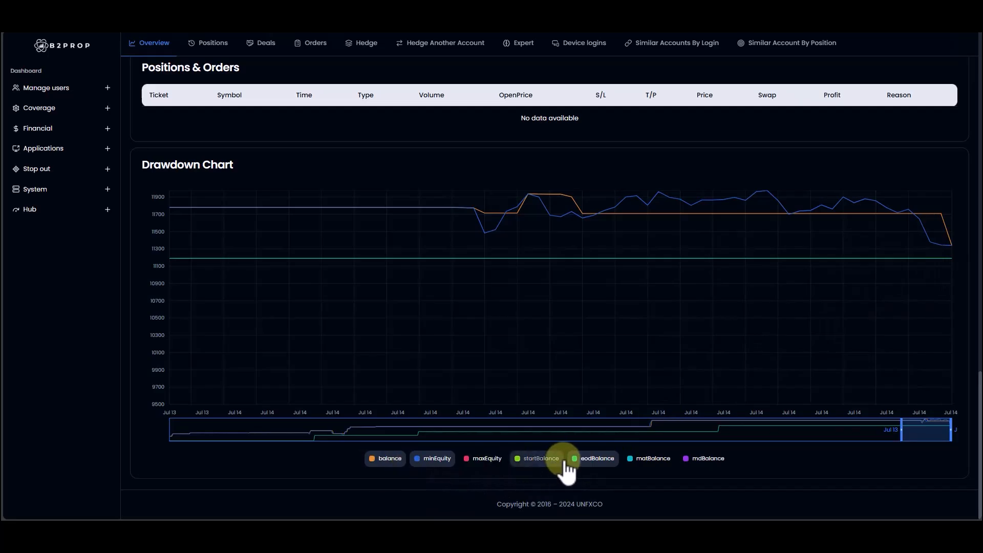
# Step: Hide the eodBalance series and narrow the Drawdown Chart's range to Jul 14 to inspect the floating drawdown point
pyautogui.click(595, 459)
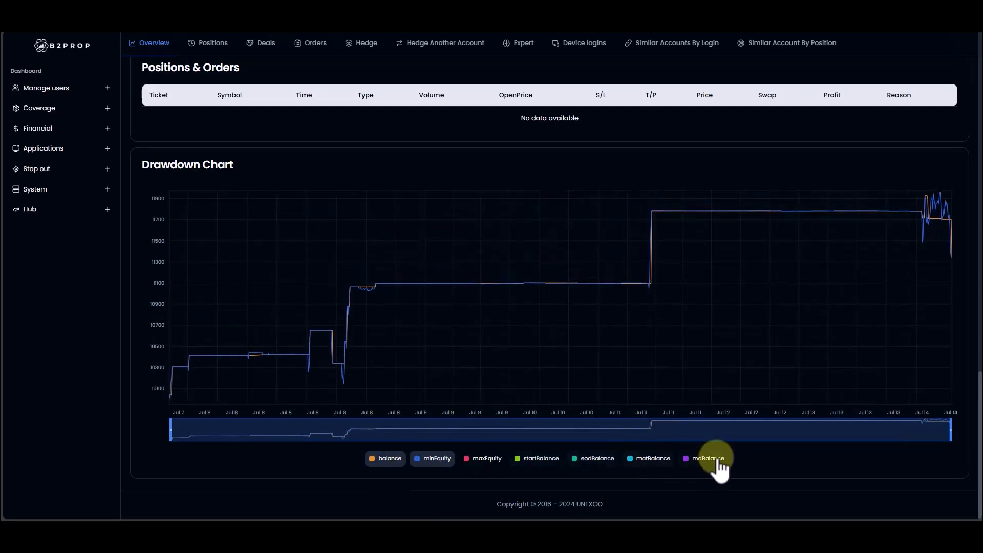
pyautogui.moveTo(171, 425); pyautogui.dragTo(933, 428)
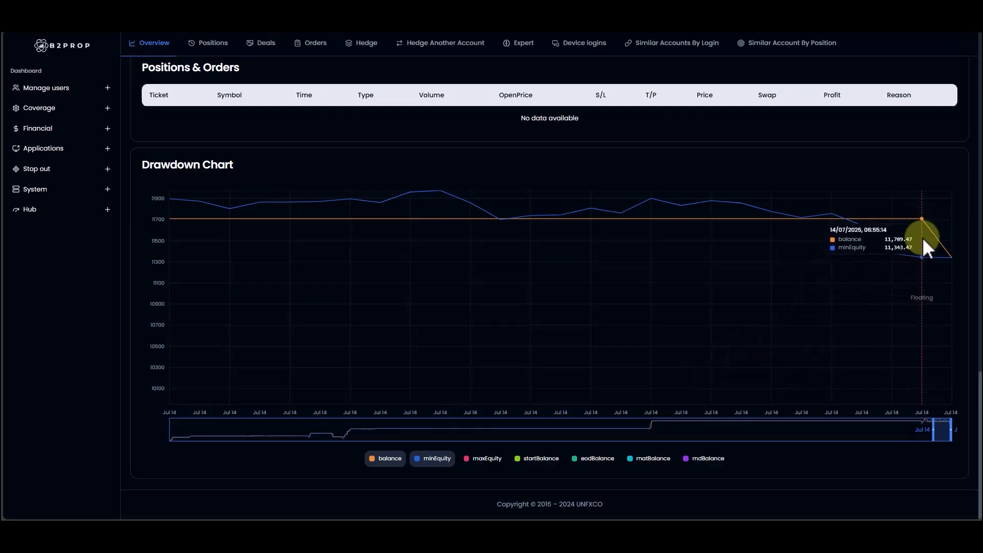
# Step: Prepare an account reset with the challenge type live1 and a start balance of 11000
pyautogui.scroll(10, 592, 328)
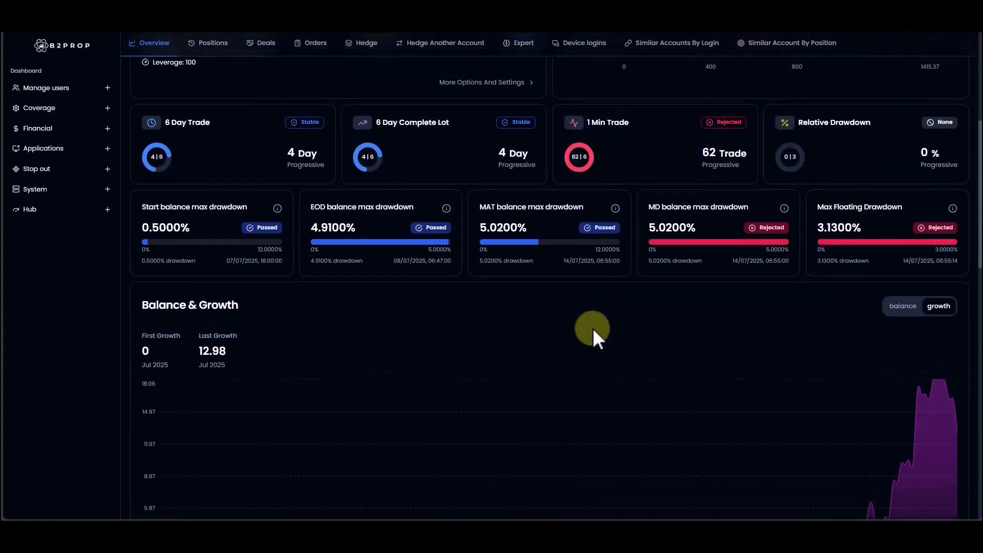
pyautogui.scroll(5, 592, 328)
pyautogui.click(502, 226)
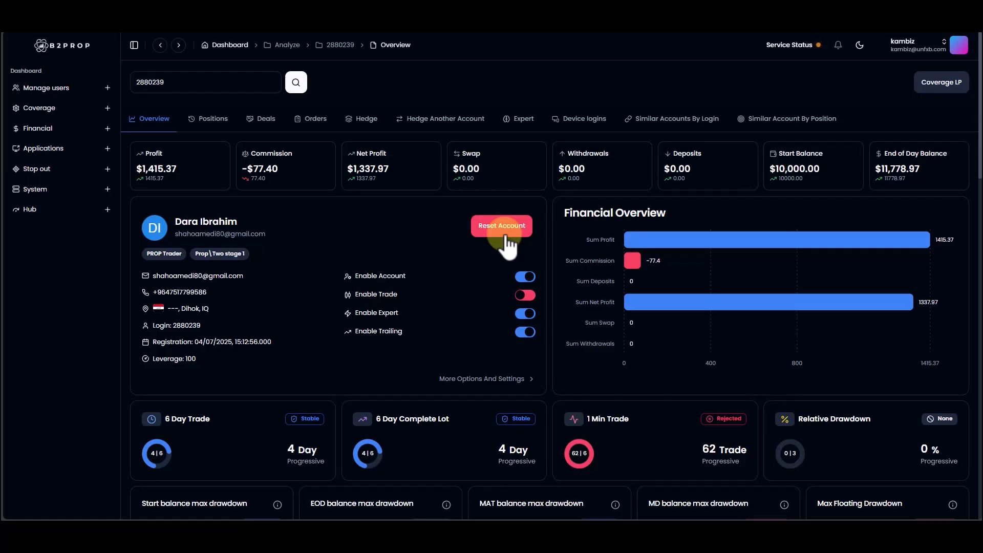
pyautogui.click(506, 244)
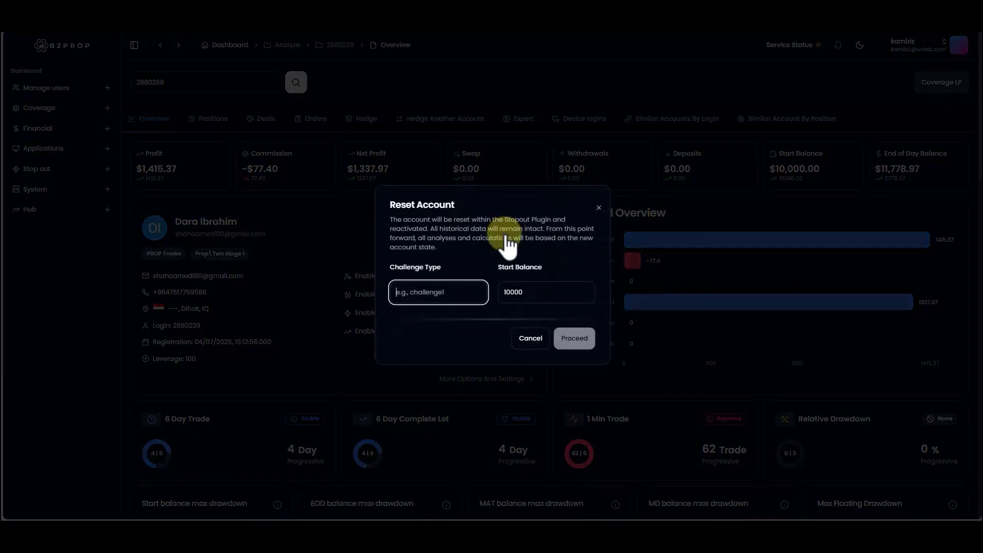
pyautogui.click(450, 290)
pyautogui.write('live1')
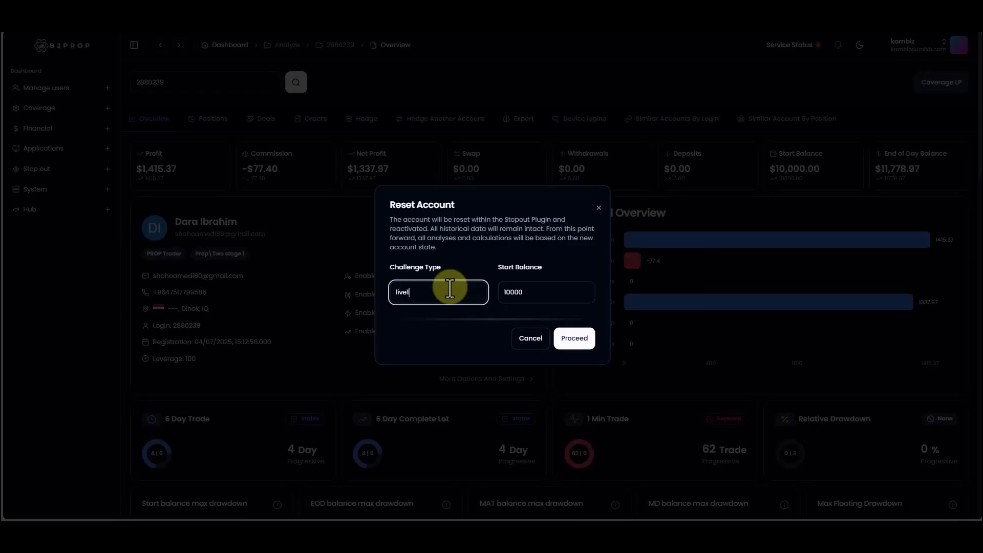
pyautogui.click(562, 302)
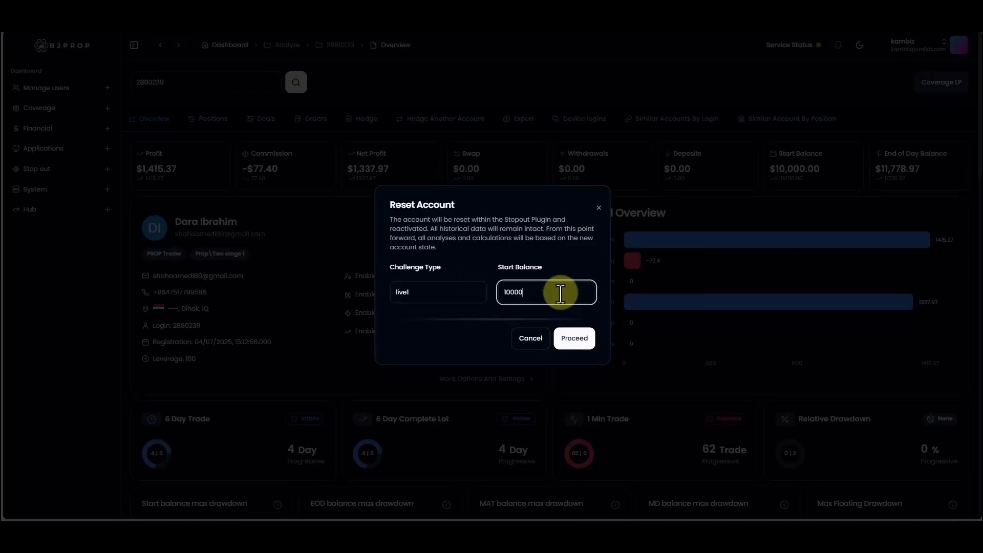
pyautogui.doubleClick(513, 296)
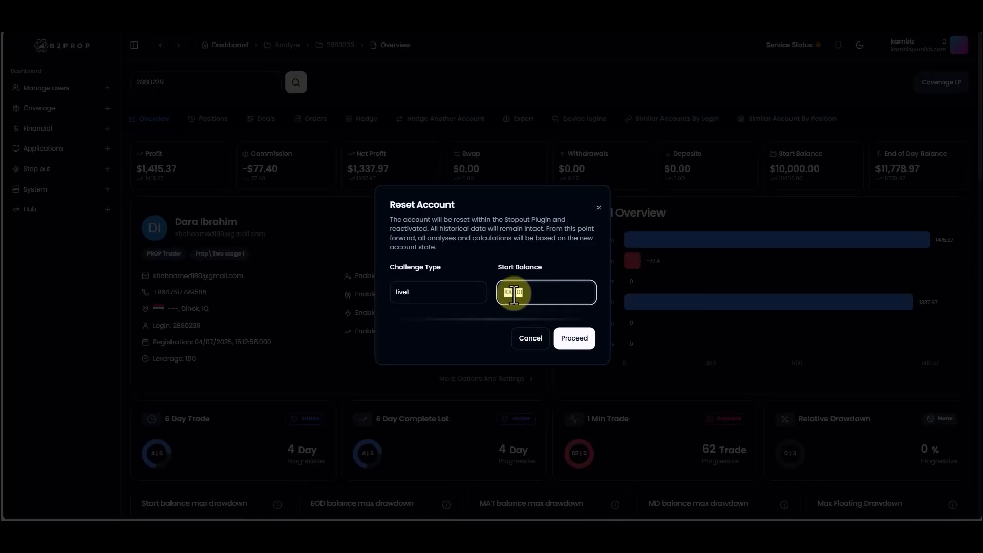
pyautogui.write('110')
# Step: Proceed to the reset confirmation, review its summary and dismiss it without resetting the account
pyautogui.click(413, 286)
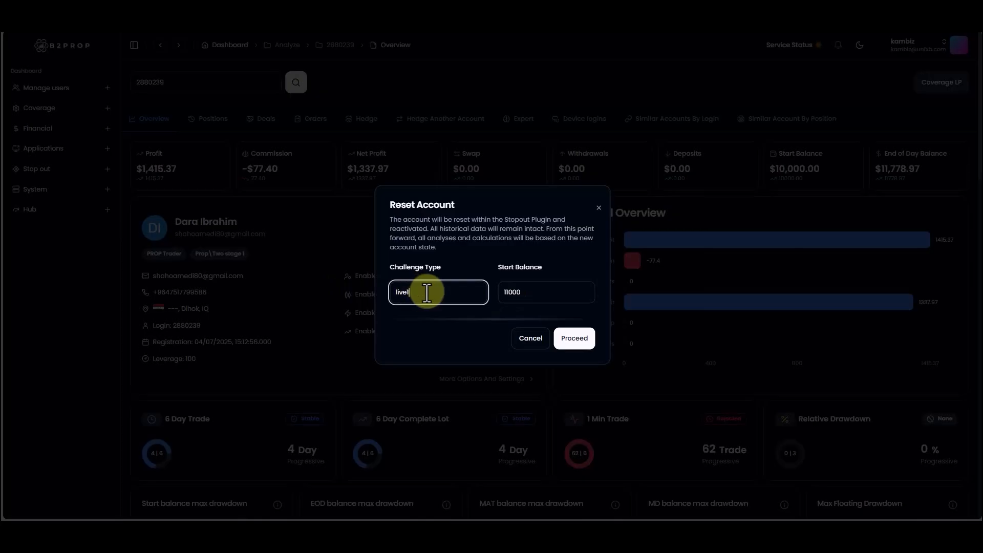
pyautogui.moveTo(428, 287); pyautogui.dragTo(388, 293)
pyautogui.click(574, 346)
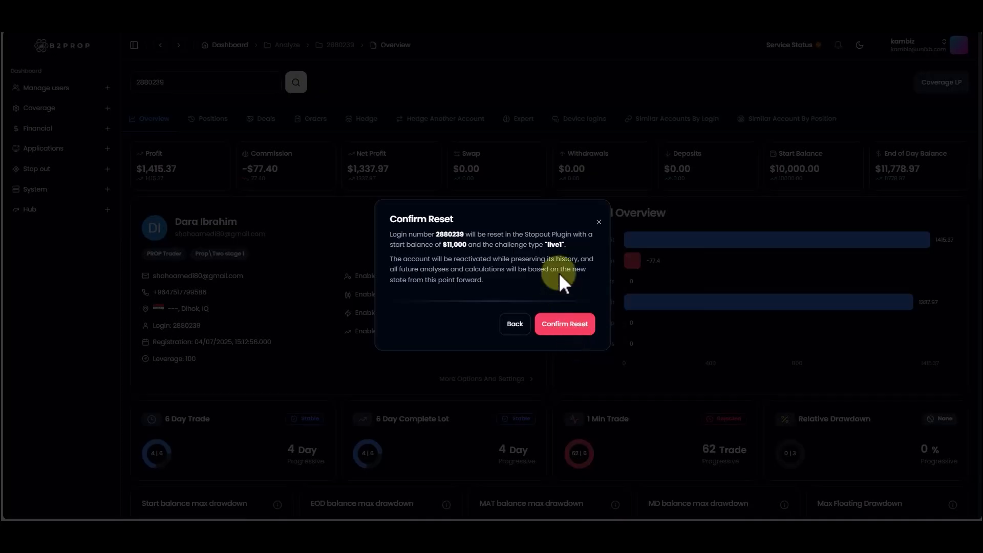
pyautogui.click(599, 223)
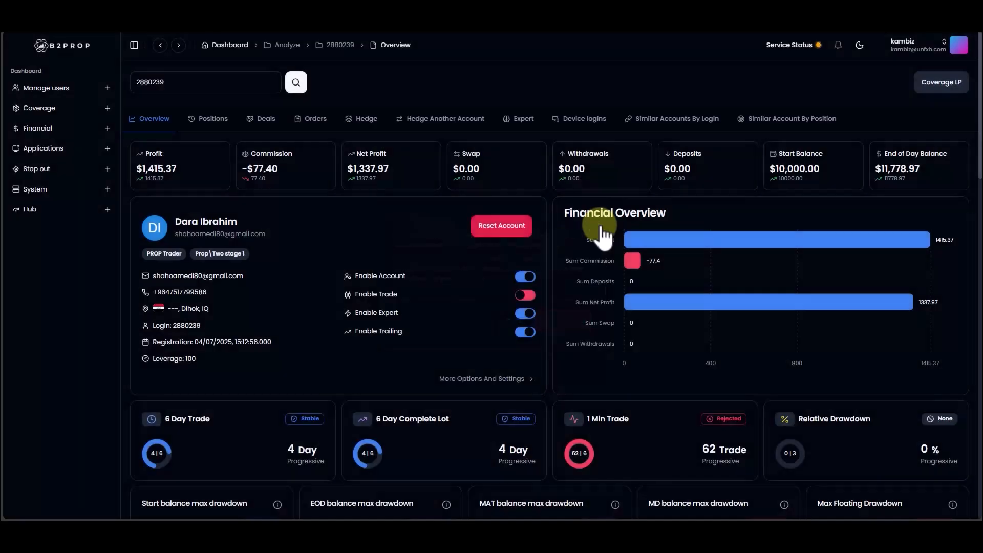
# Step: Review the account's position history, including the trading statistics summary and the trade list
pyautogui.click(206, 122)
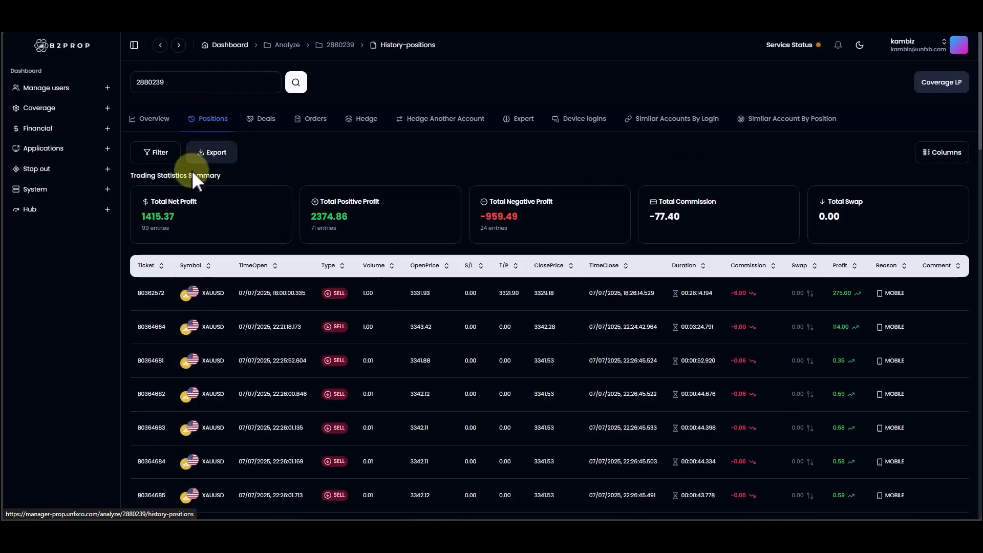
pyautogui.scroll(-1, 677, 274)
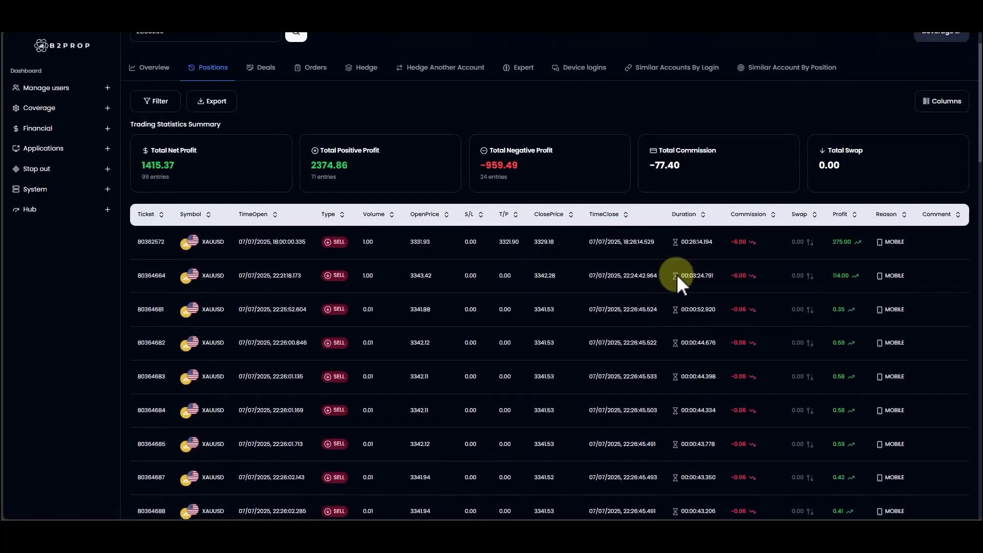
pyautogui.scroll(-5, 530, 263)
pyautogui.scroll(8, 530, 263)
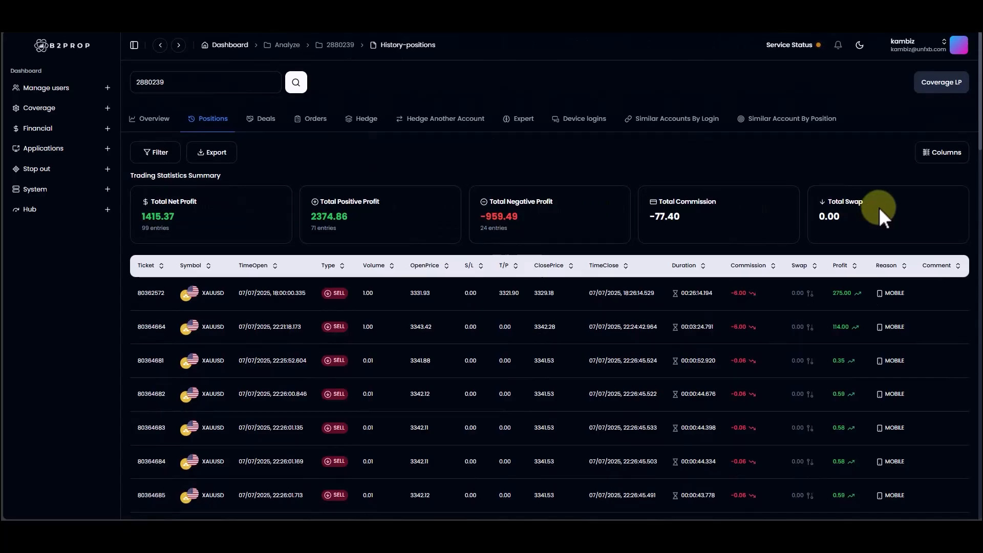
# Step: Review the account's deal history and compare it with the position history
pyautogui.click(254, 124)
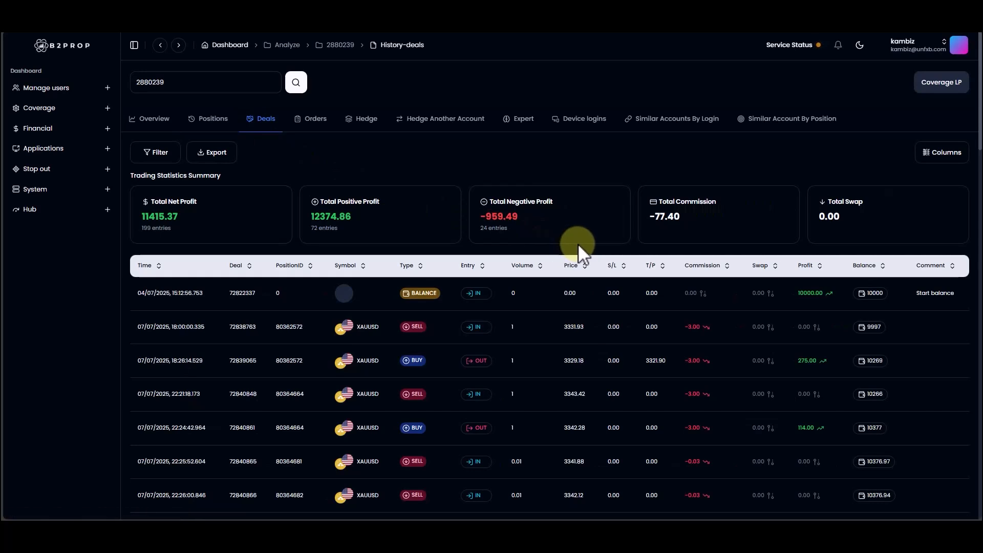
pyautogui.scroll(-7, 578, 244)
pyautogui.scroll(7, 578, 244)
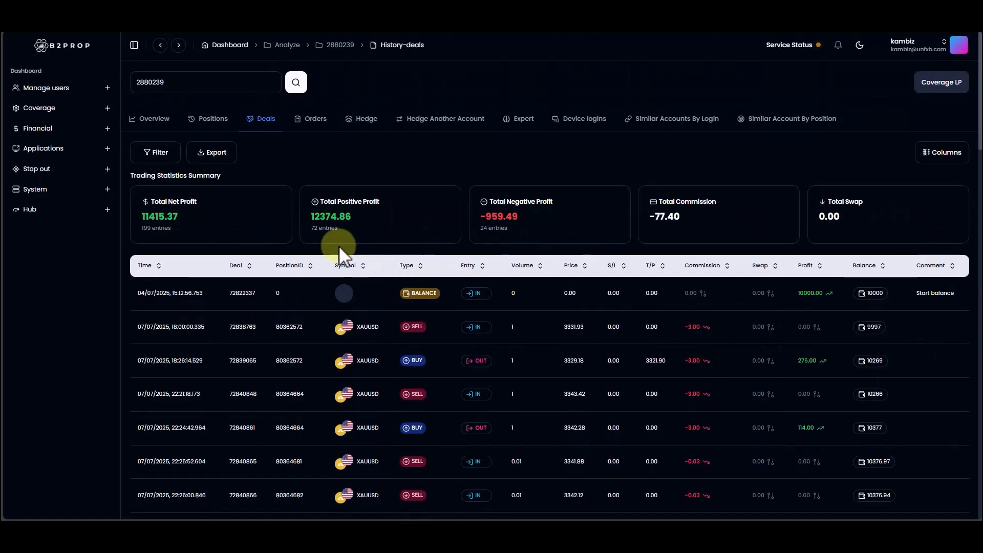
pyautogui.click(226, 121)
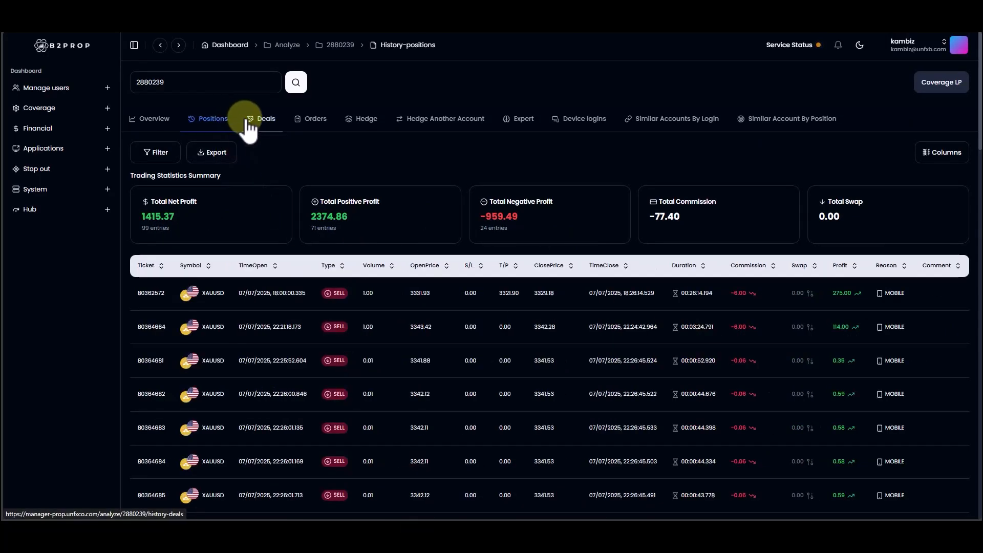
pyautogui.click(262, 125)
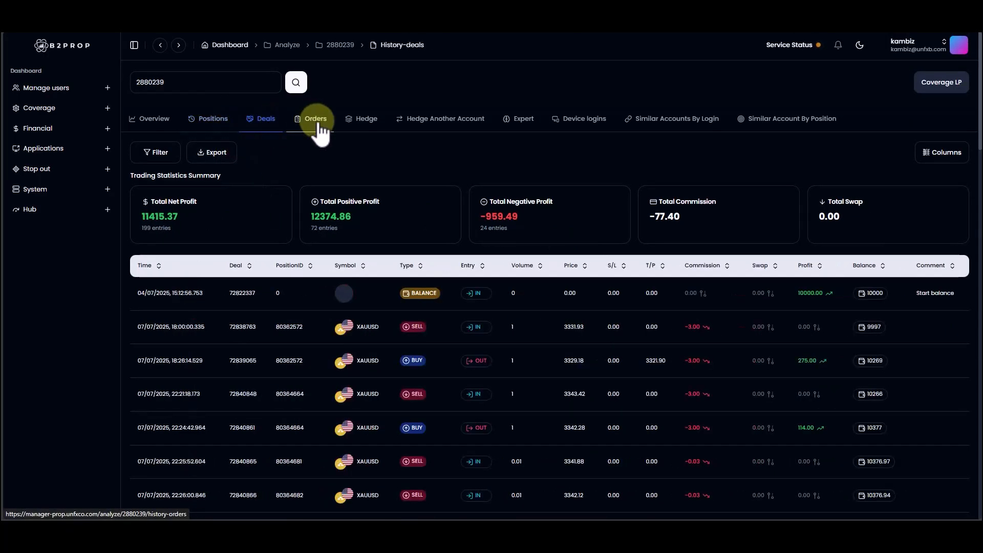
# Step: View the account's order history, inspect its available filters and column choices, and collapse the filters again
pyautogui.click(315, 120)
pyautogui.click(158, 159)
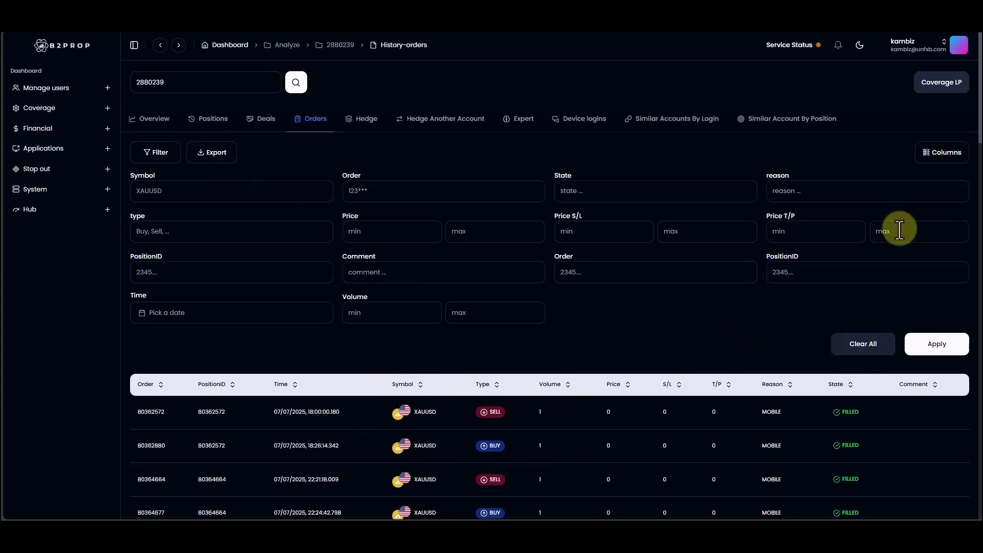
pyautogui.click(946, 157)
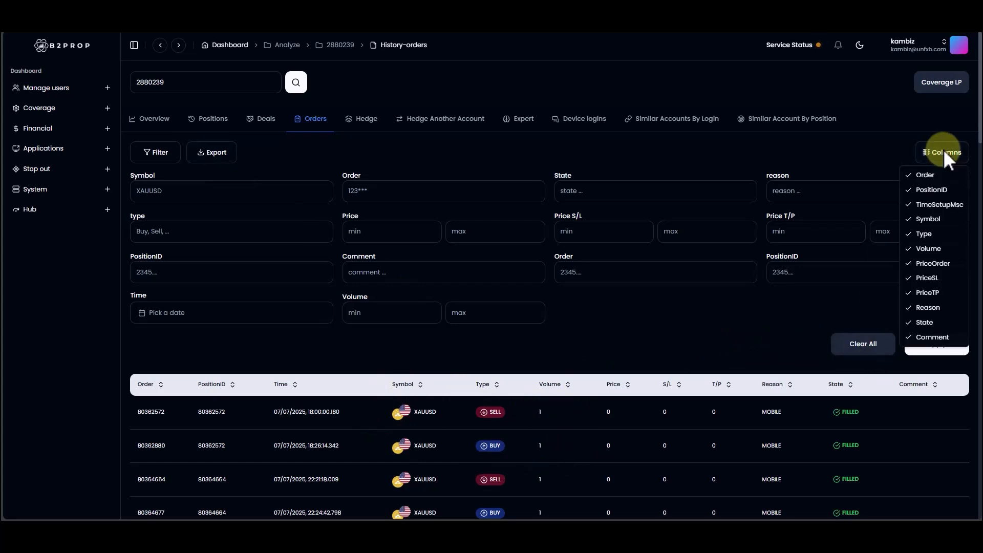
pyautogui.click(314, 157)
pyautogui.click(154, 156)
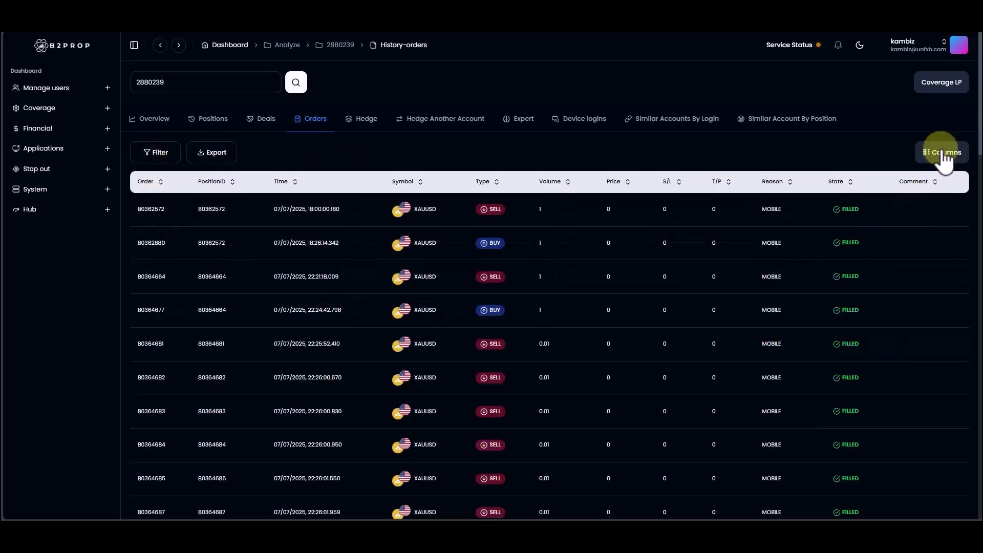
# Step: Hide the Order column in the order history table
pyautogui.click(941, 151)
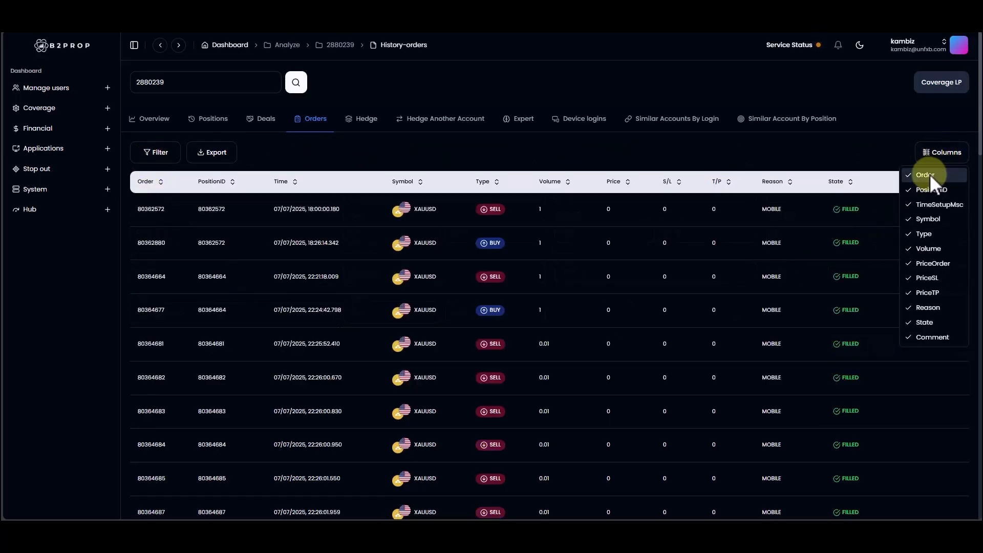
pyautogui.click(929, 175)
pyautogui.click(930, 164)
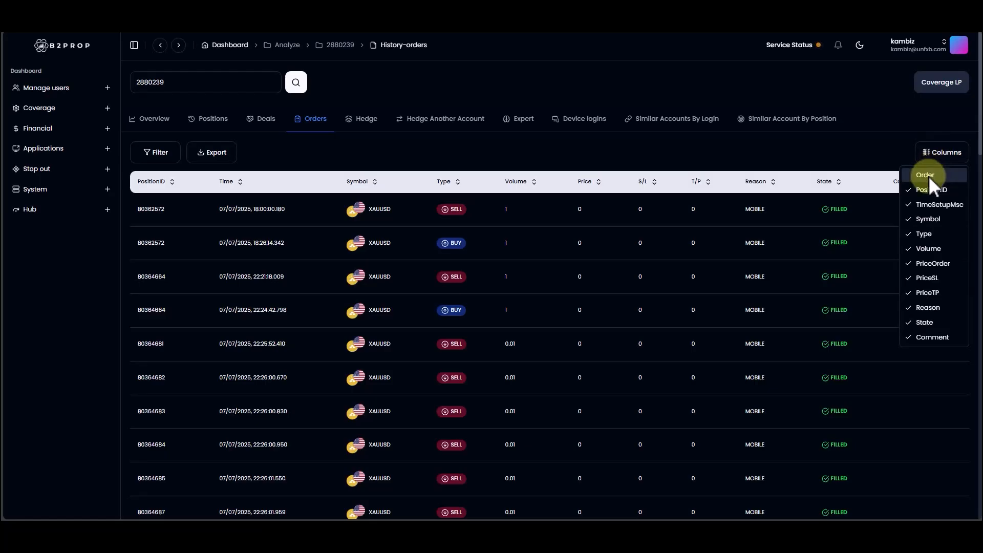
pyautogui.click(929, 176)
pyautogui.click(937, 152)
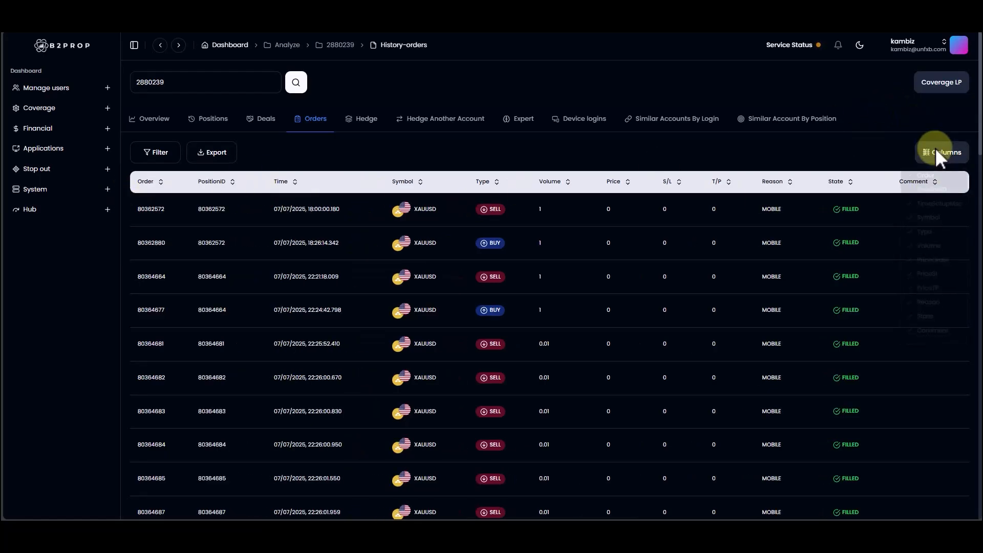
pyautogui.click(929, 175)
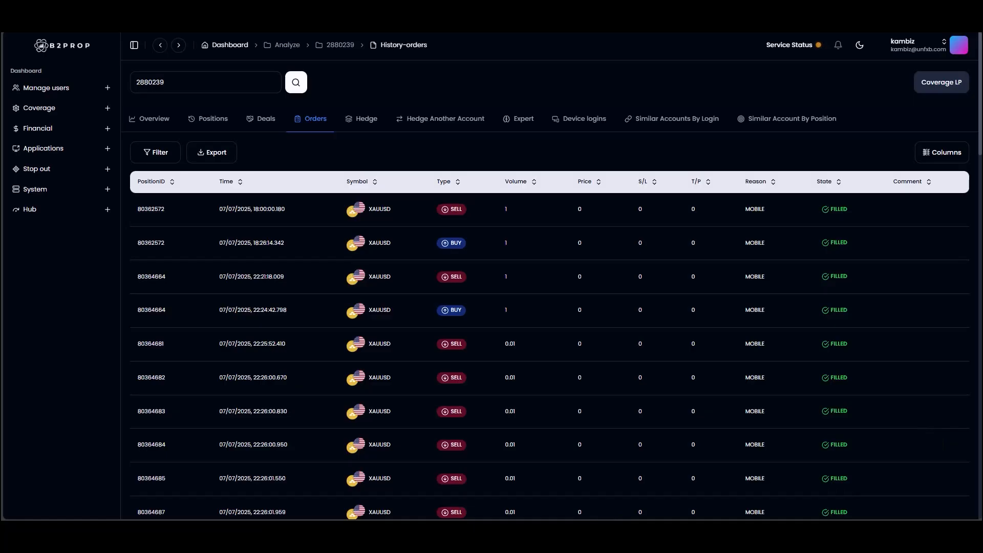
# Step: View the account's hedge positions and expand the XAUUSD buy position to see its opposing trade
pyautogui.click(362, 125)
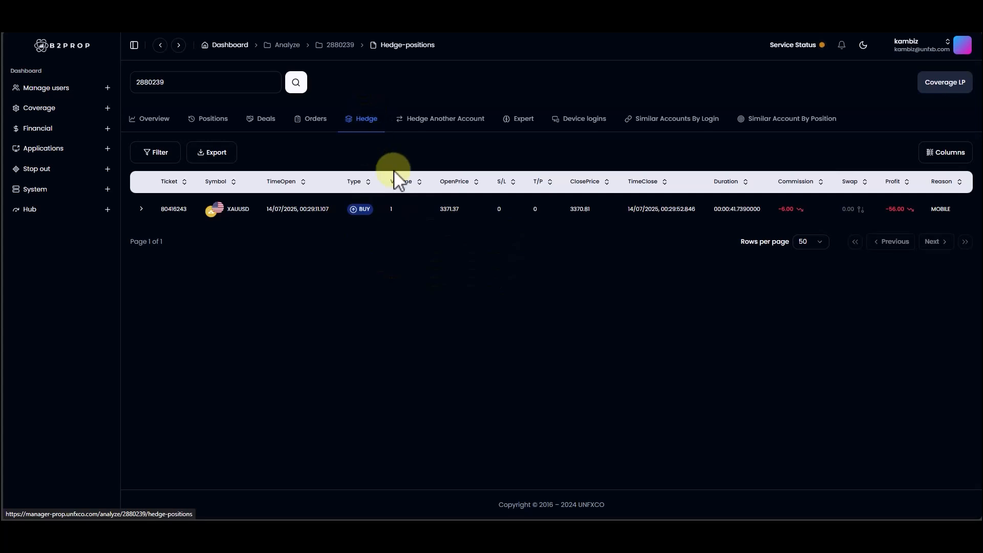
pyautogui.click(141, 209)
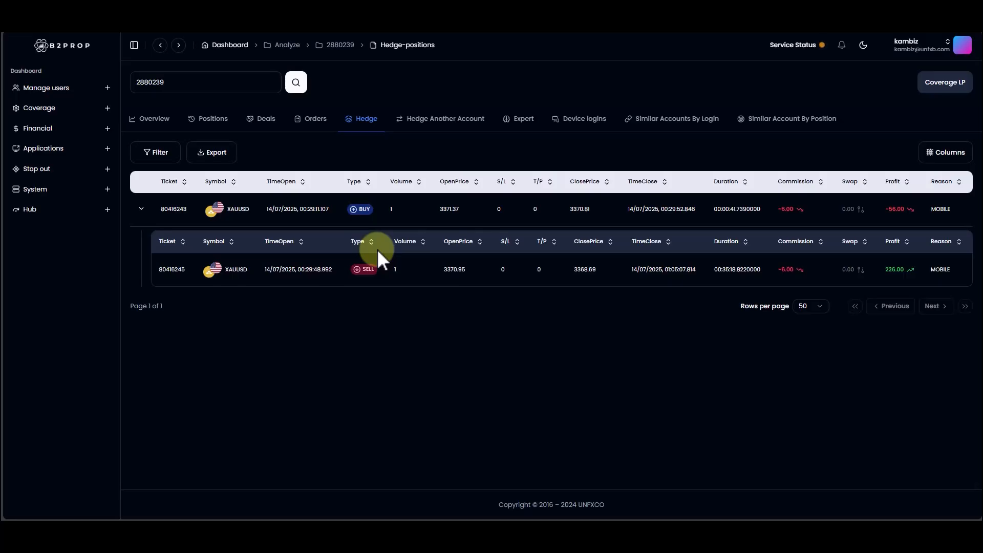
# Step: Search for hedges with other accounts using a time window of 30 seconds
pyautogui.click(430, 126)
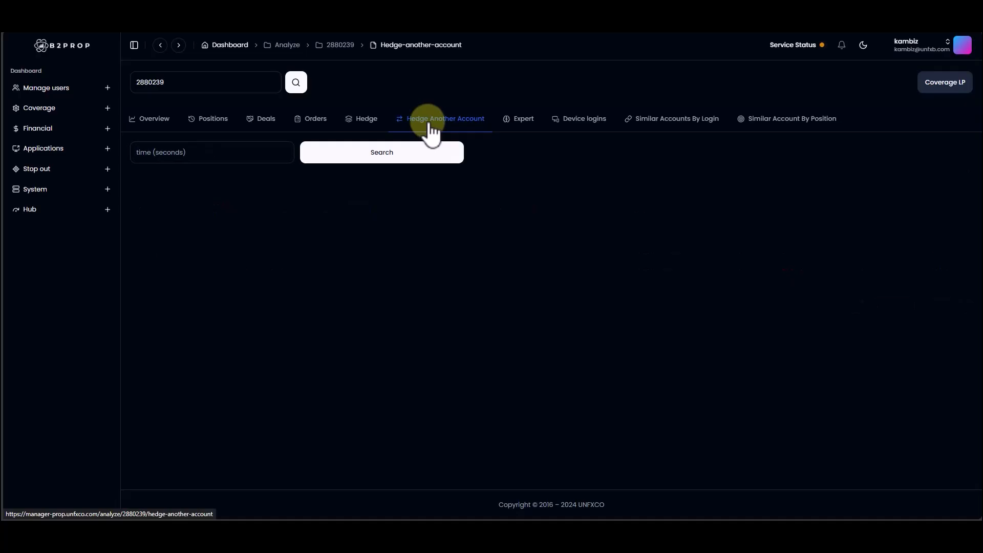
pyautogui.click(170, 152)
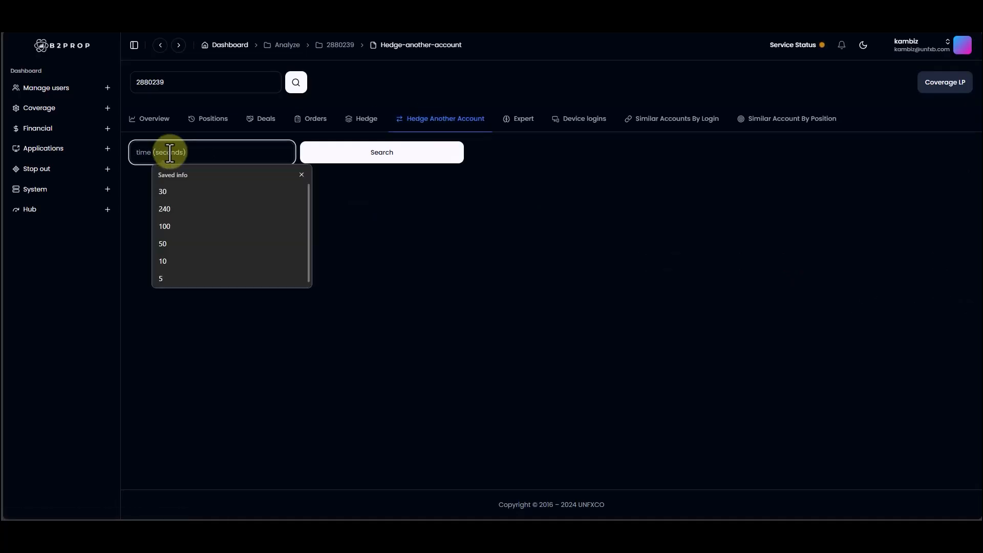
pyautogui.write('240')
pyautogui.press('BackSpace')
pyautogui.press('BackSpace')
pyautogui.press('BackSpace')
pyautogui.write('30')
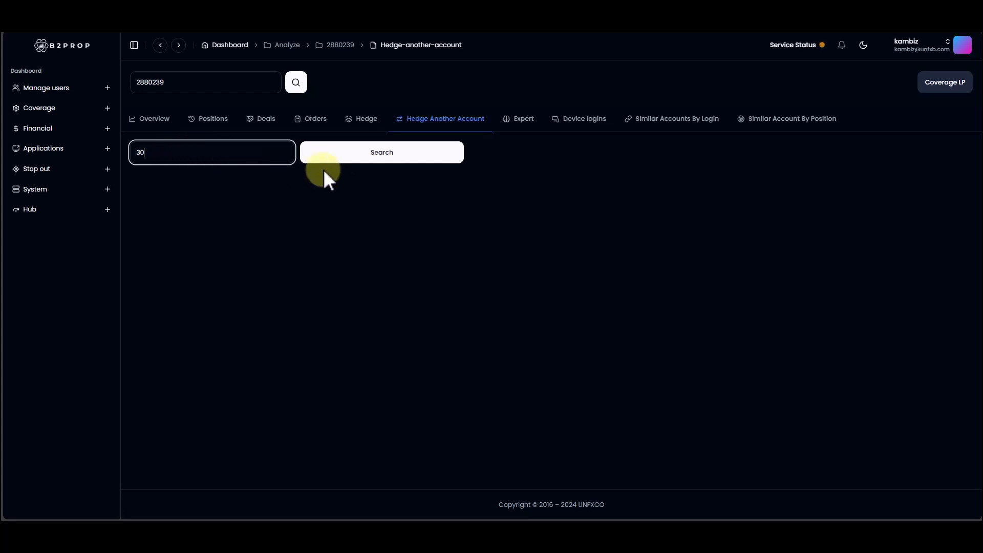
pyautogui.click(360, 158)
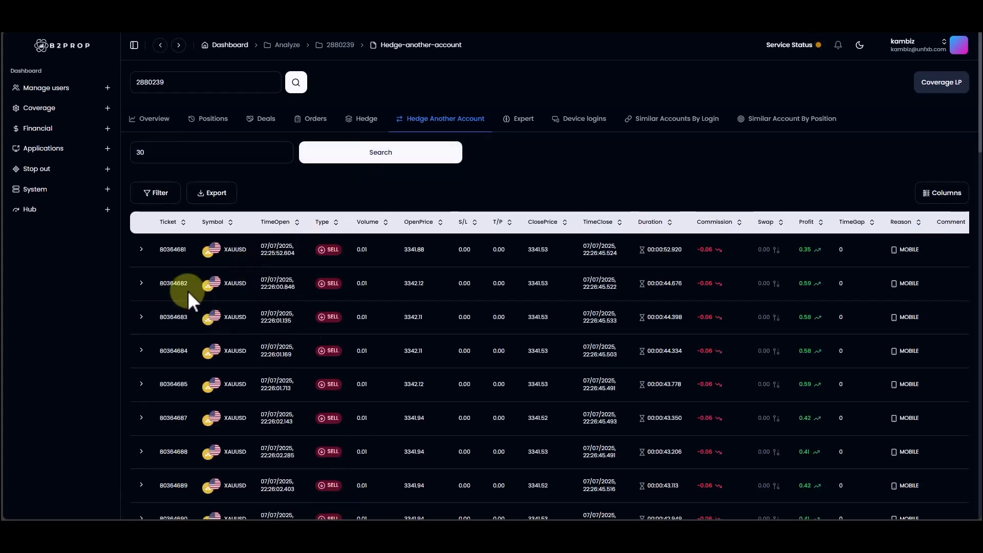
# Step: Expand the first hedged XAUUSD position and examine the matching deals' login, position ID, volume and time gap
pyautogui.click(142, 250)
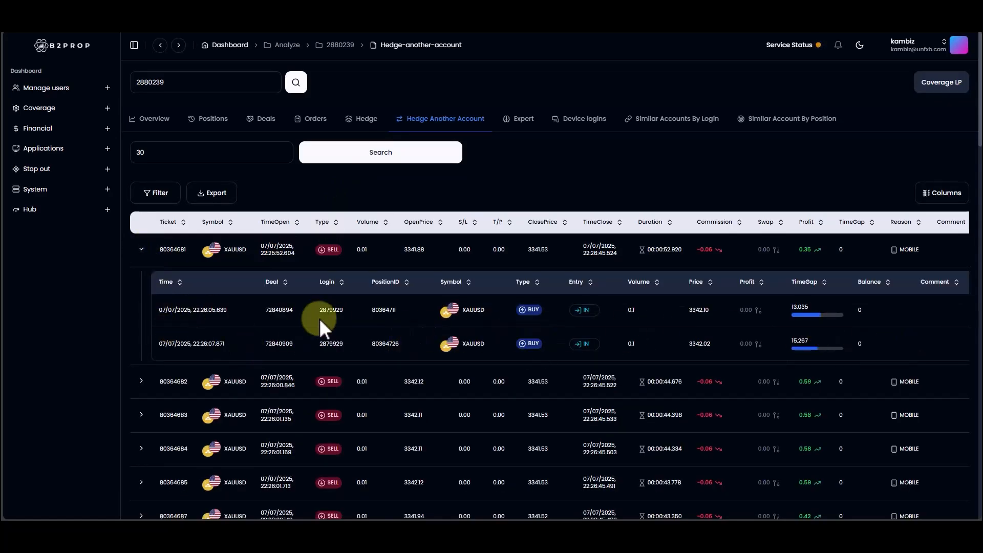
pyautogui.doubleClick(327, 346)
pyautogui.doubleClick(385, 324)
pyautogui.click(389, 349)
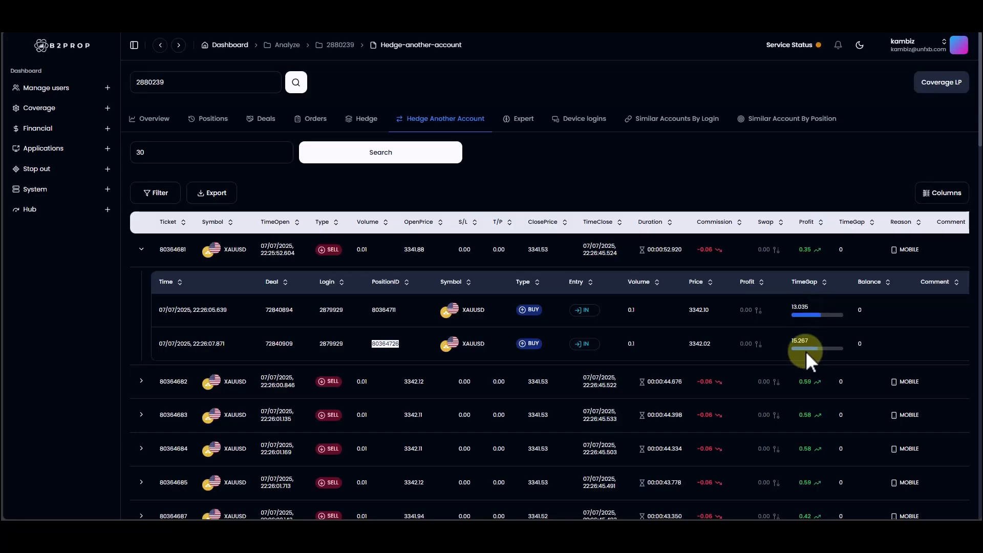
pyautogui.click(637, 346)
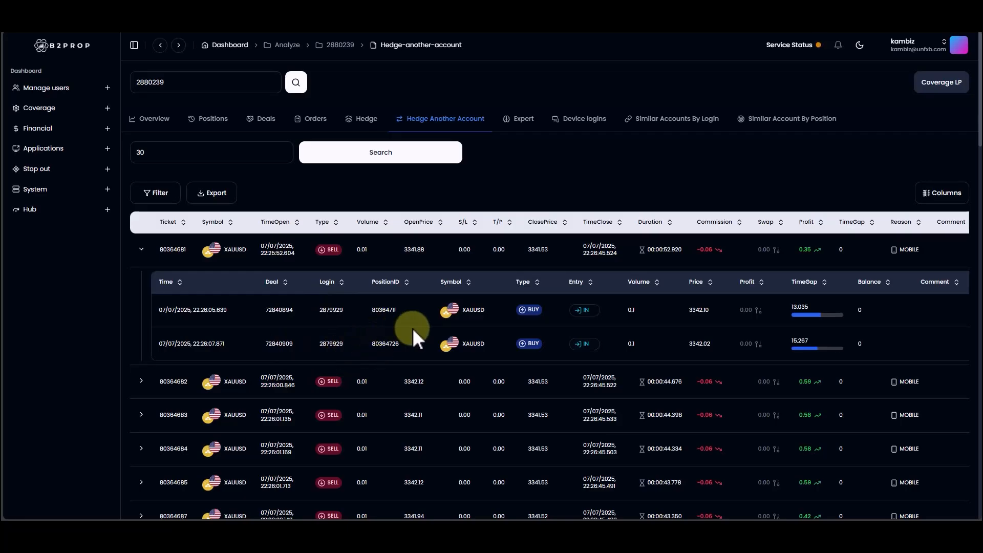
# Step: Run the Expert analysis with the Limits and Orders limit times both at 500 milliseconds and review the listed orders
pyautogui.click(524, 123)
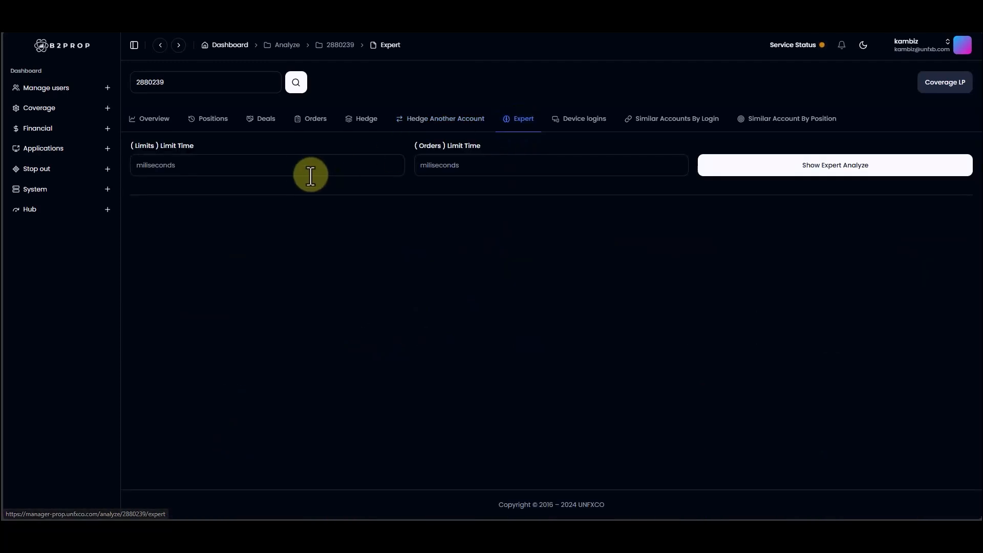
pyautogui.click(294, 167)
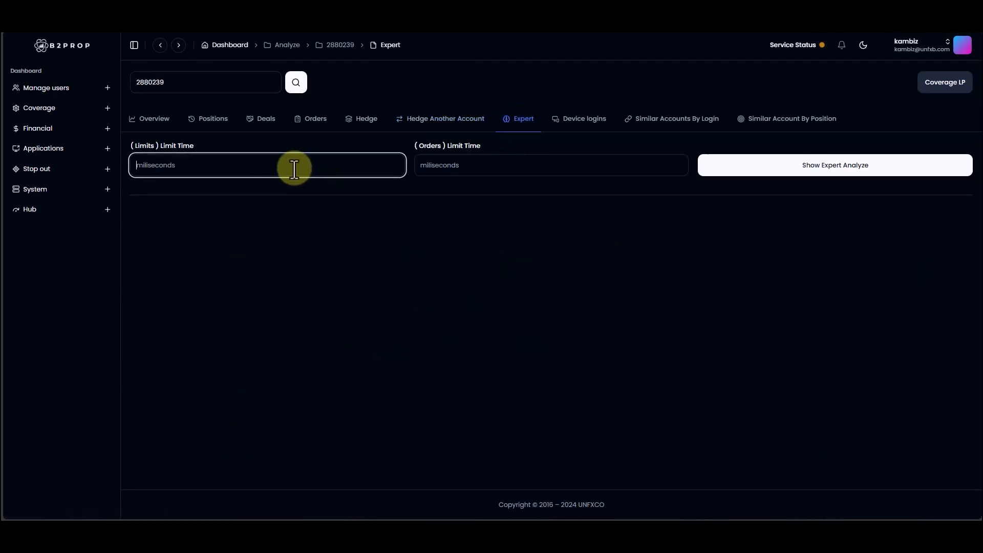
pyautogui.write('500')
pyautogui.click(494, 164)
pyautogui.write('500')
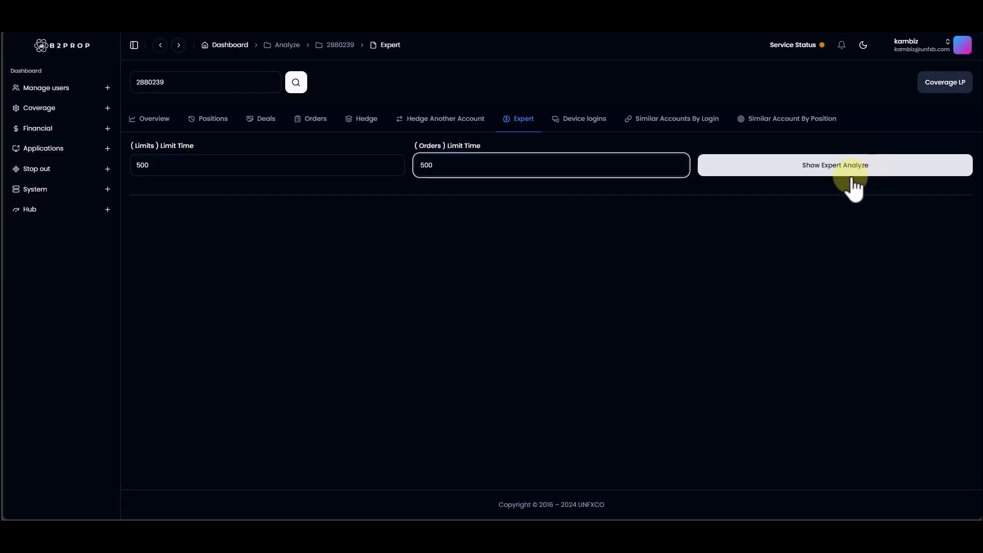
pyautogui.click(788, 179)
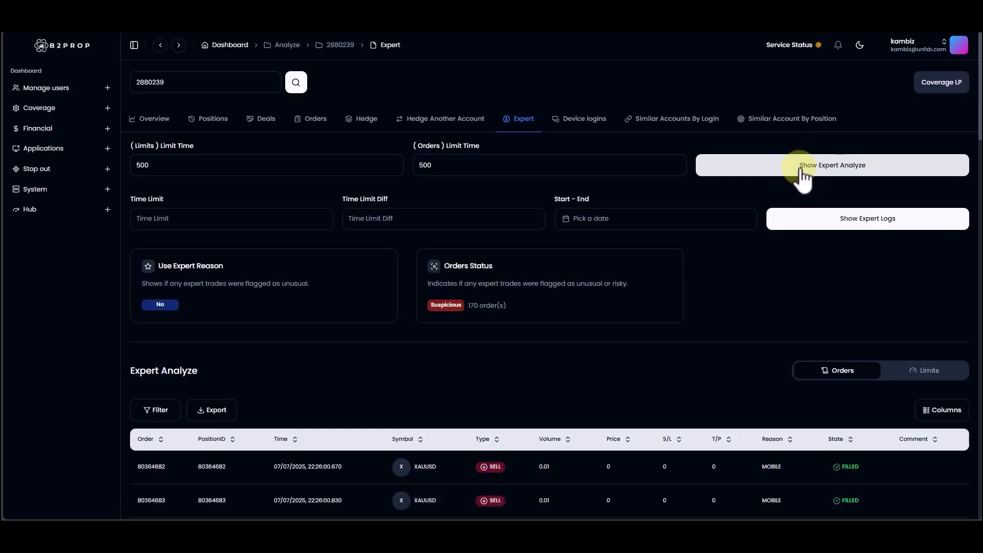
pyautogui.scroll(-9, 784, 192)
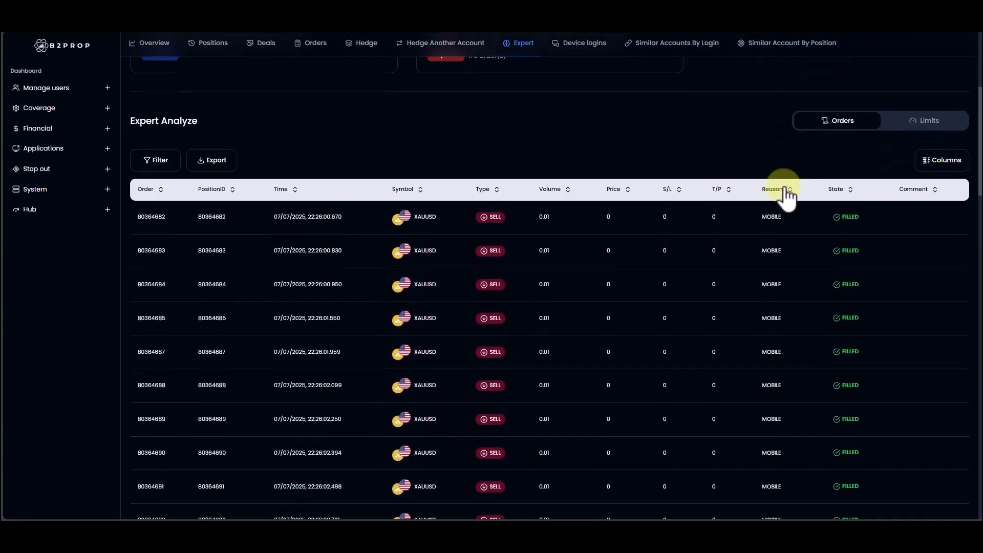
# Step: Set both the Time Limit and the Time Limit Diff for the expert logs to 500
pyautogui.scroll(8, 786, 197)
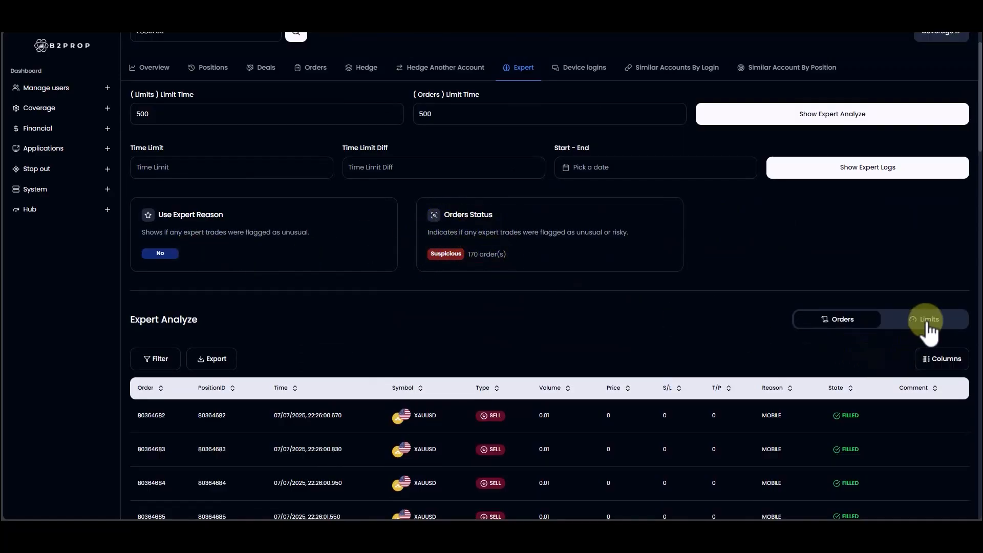
pyautogui.click(213, 167)
pyautogui.write('500')
pyautogui.click(388, 171)
pyautogui.write('500')
# Step: Show the expert logs for Jul 10, 2025 to Jul 14, 2025 and review the logs status and modify price logs
pyautogui.click(634, 179)
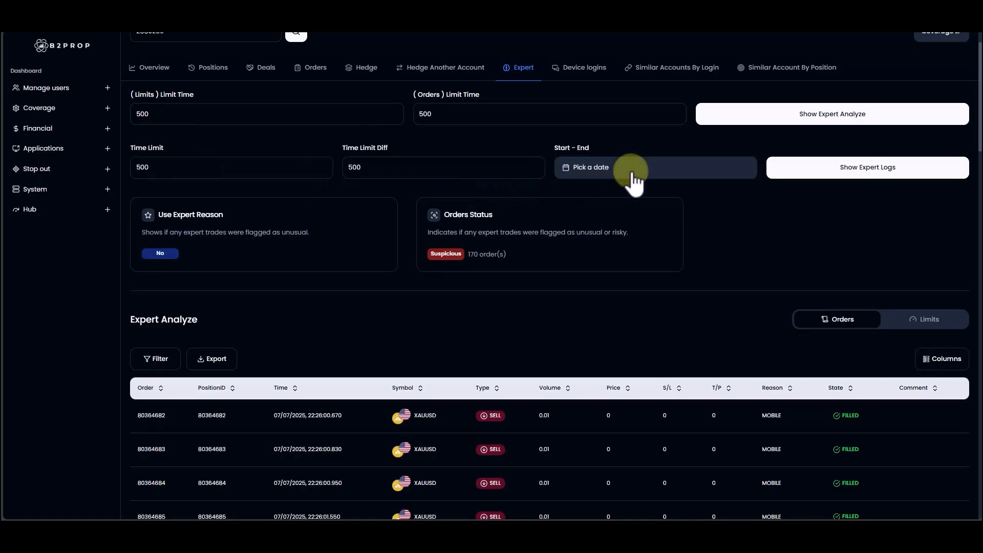
pyautogui.click(586, 267)
pyautogui.click(602, 248)
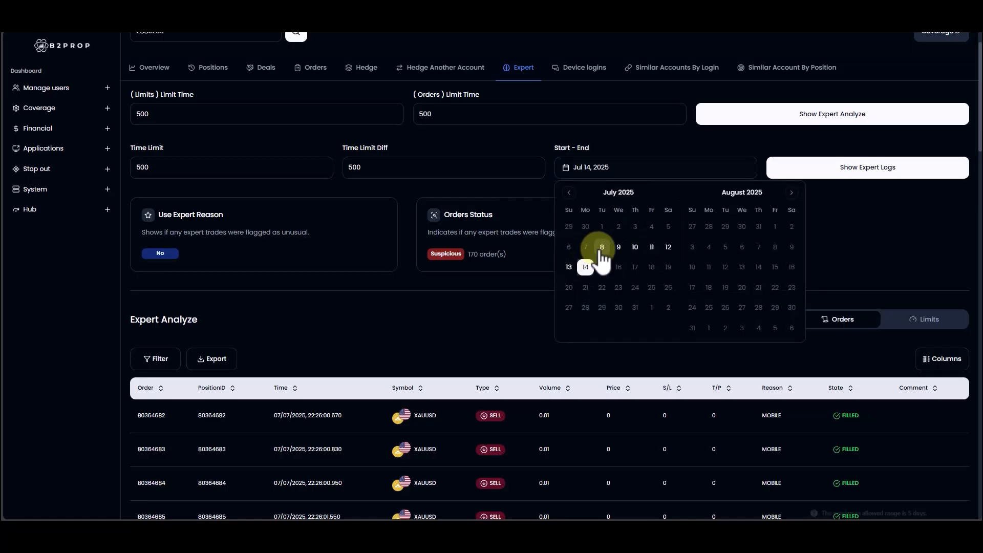
pyautogui.click(596, 247)
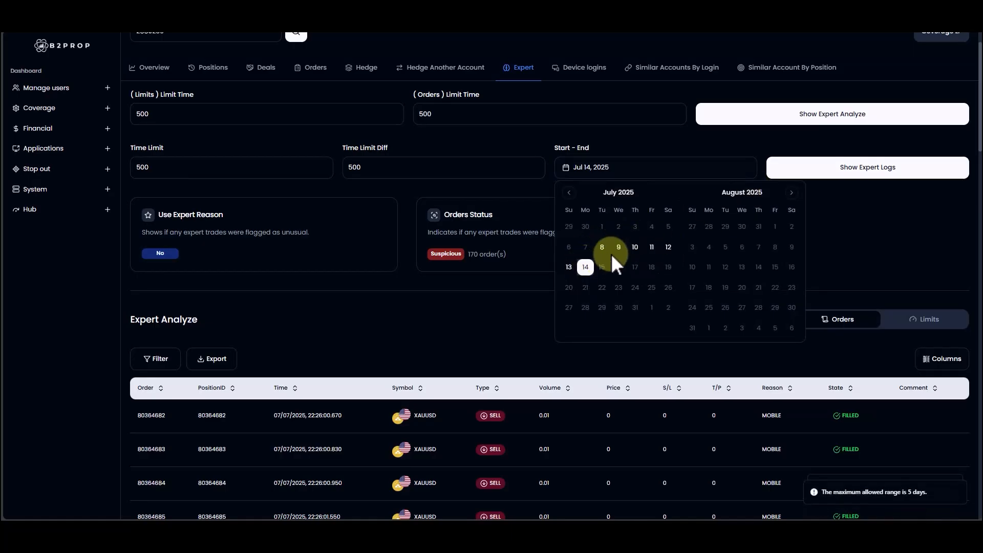
pyautogui.click(635, 248)
pyautogui.click(871, 211)
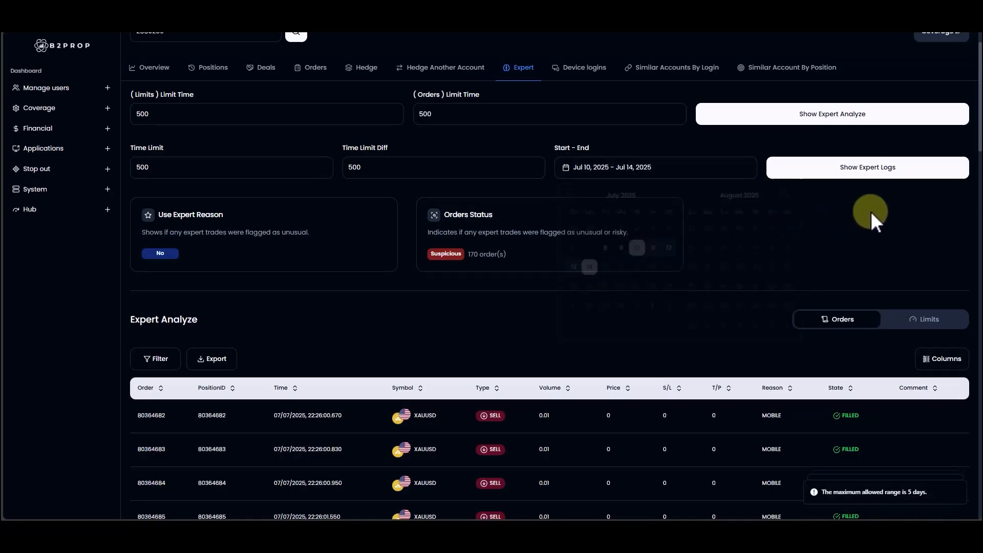
pyautogui.click(873, 173)
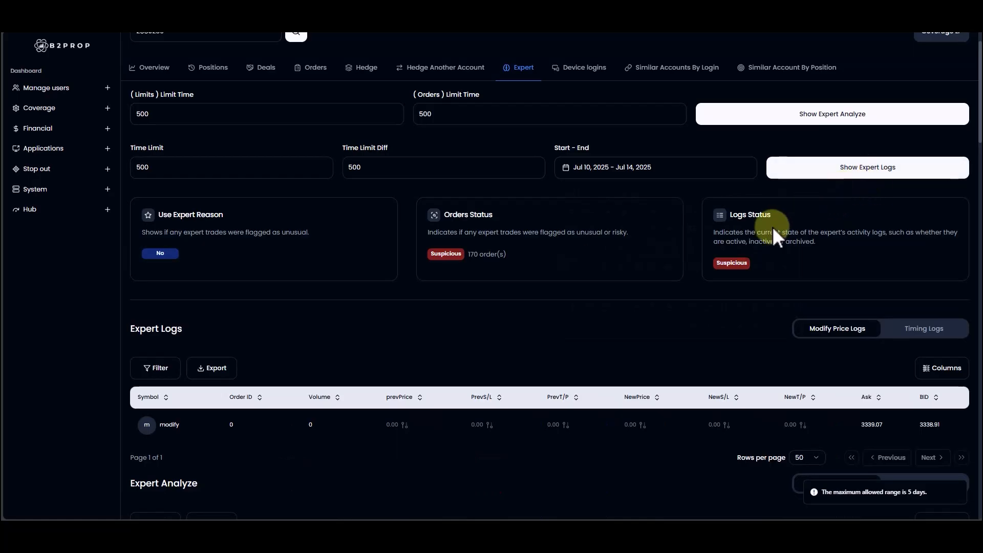
pyautogui.scroll(-3, 773, 228)
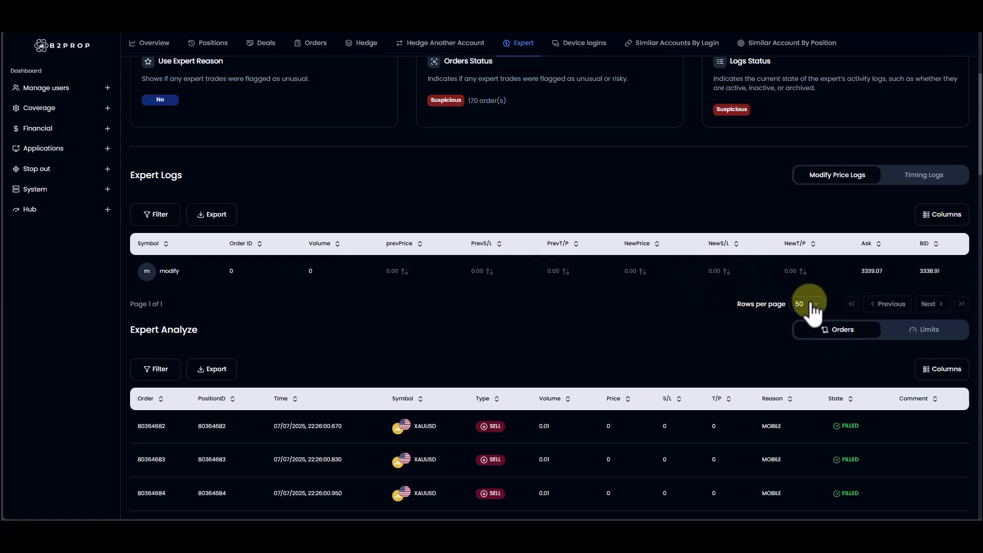
pyautogui.scroll(-5, 810, 310)
pyautogui.scroll(7, 766, 286)
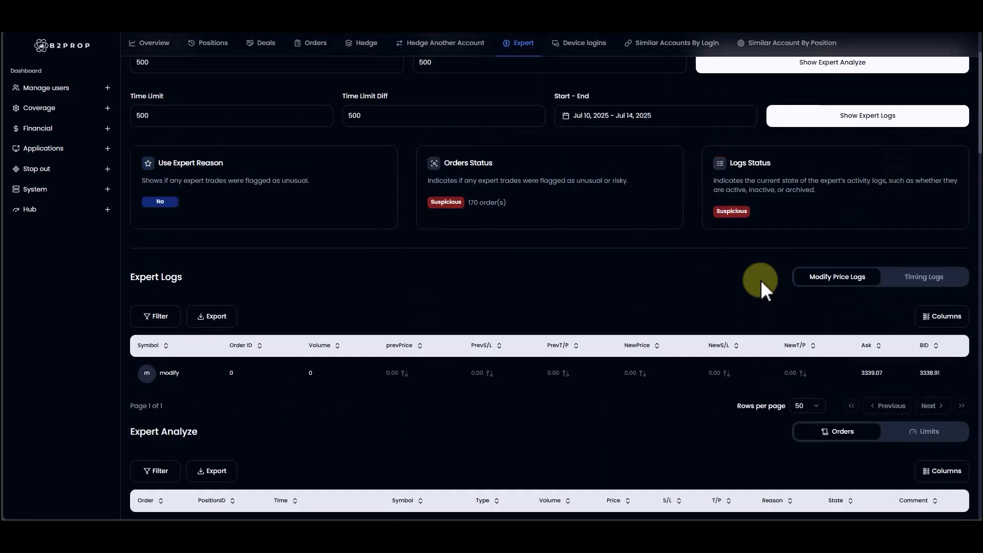
# Step: View the account's device logins and examine the login map, IP addresses, client types, countries and computer IDs
pyautogui.scroll(2, 760, 280)
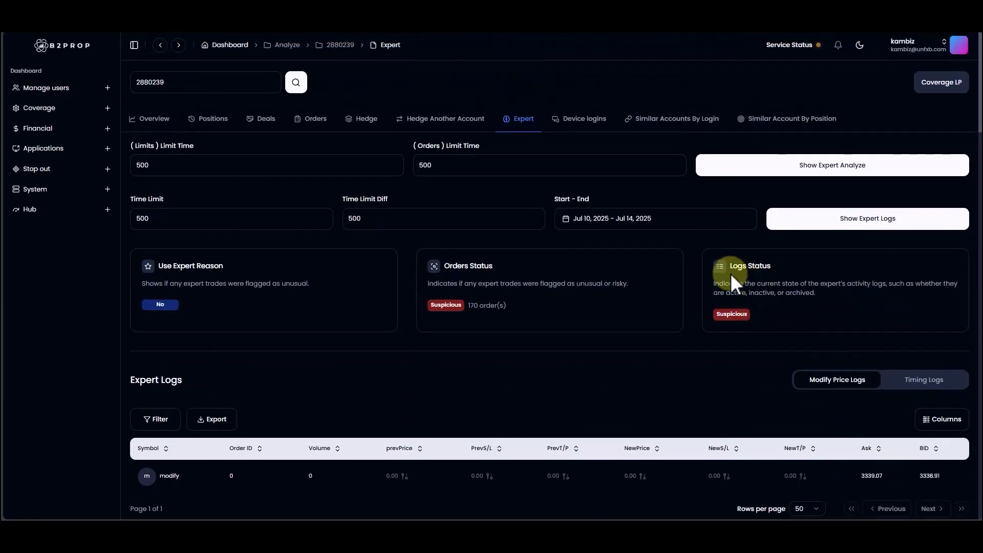
pyautogui.click(583, 133)
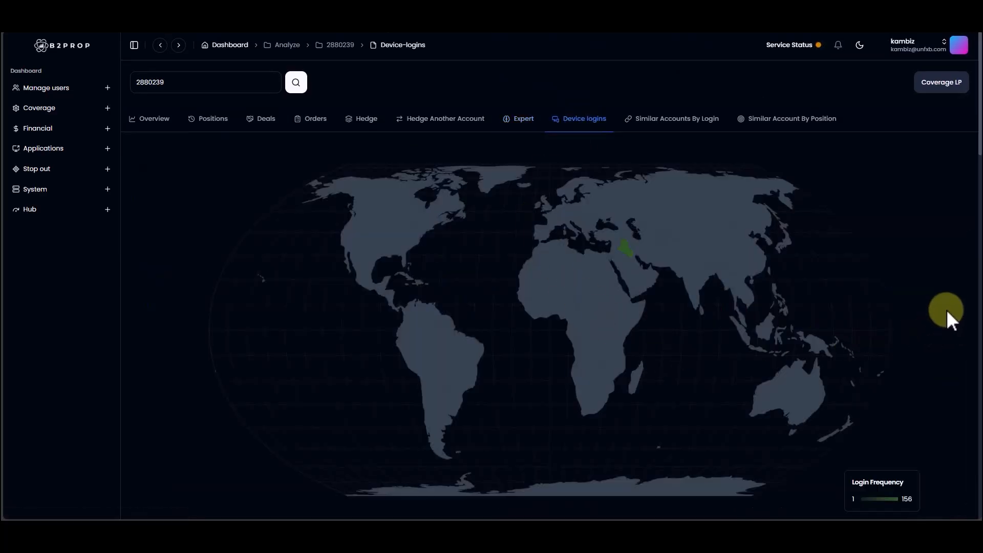
pyautogui.scroll(-3, 947, 310)
pyautogui.scroll(-10, 946, 309)
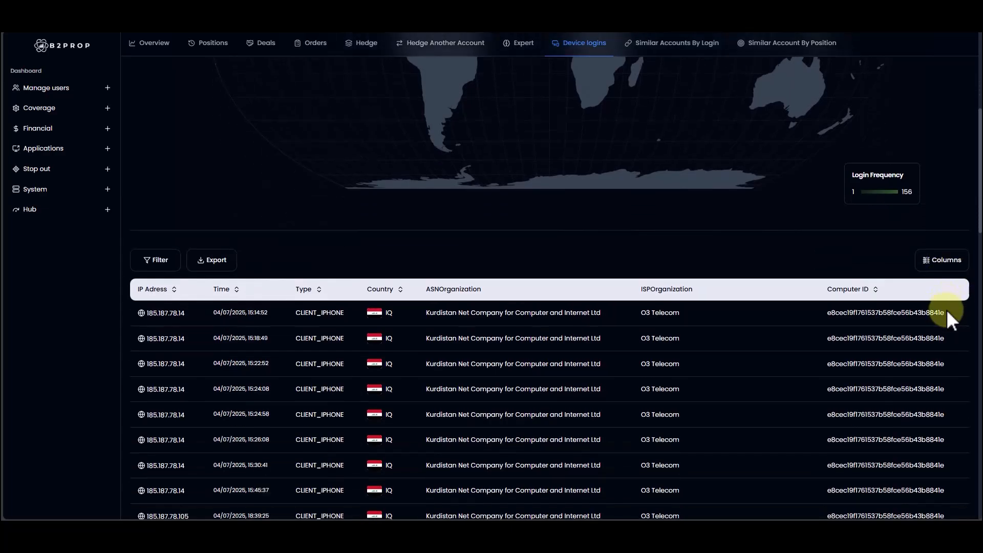
pyautogui.scroll(8, 946, 310)
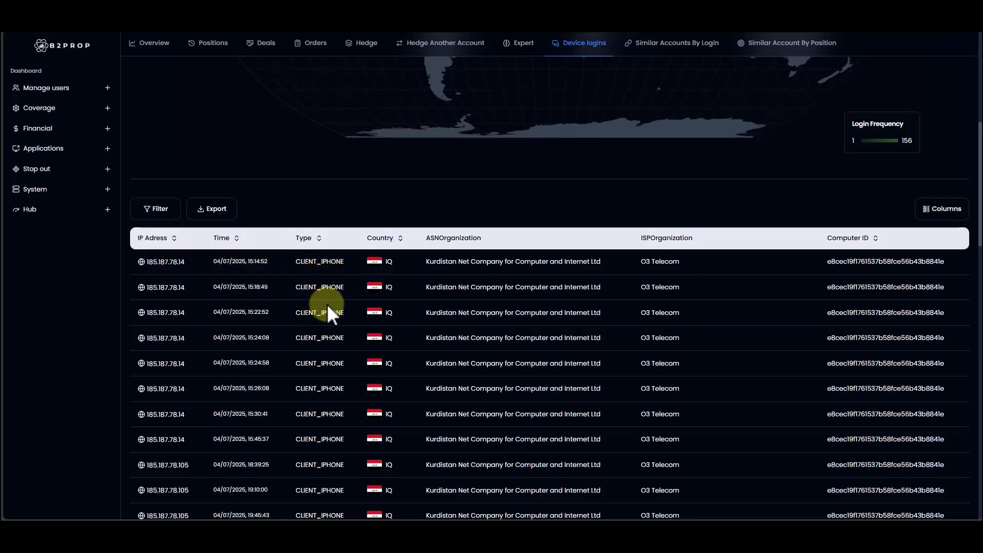
pyautogui.scroll(-2, 327, 303)
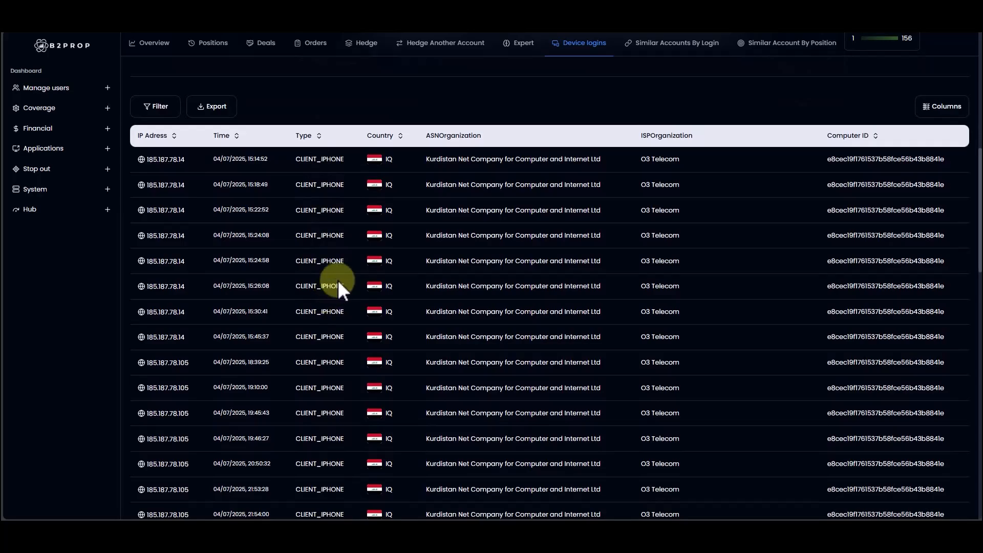
pyautogui.scroll(2, 337, 281)
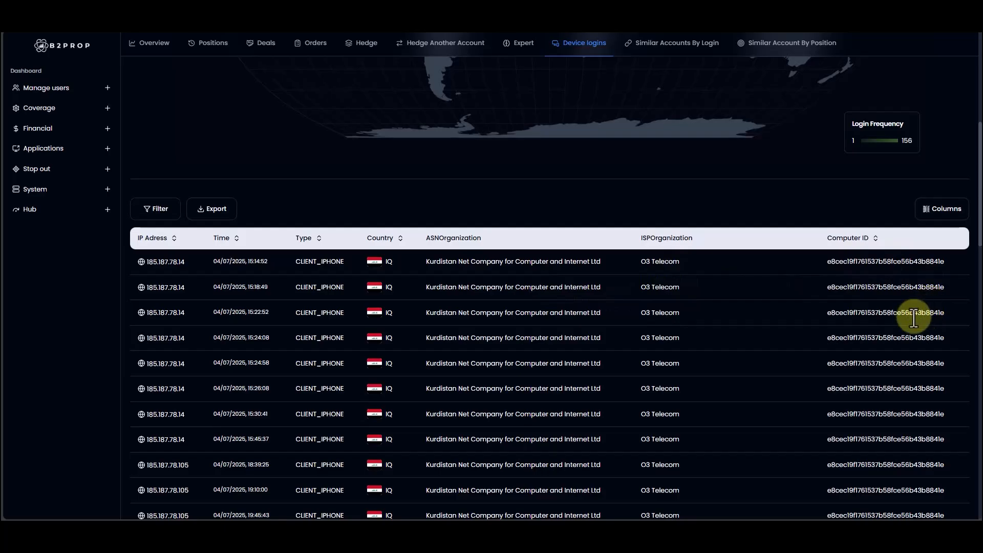
# Step: Highlight the computer ID and IP address of the first device login entry
pyautogui.doubleClick(910, 262)
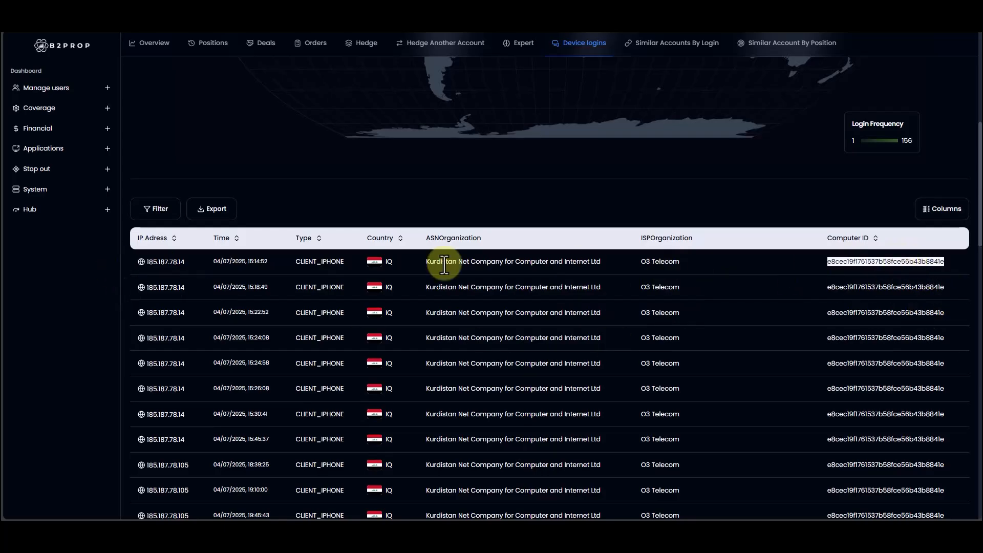
pyautogui.doubleClick(162, 261)
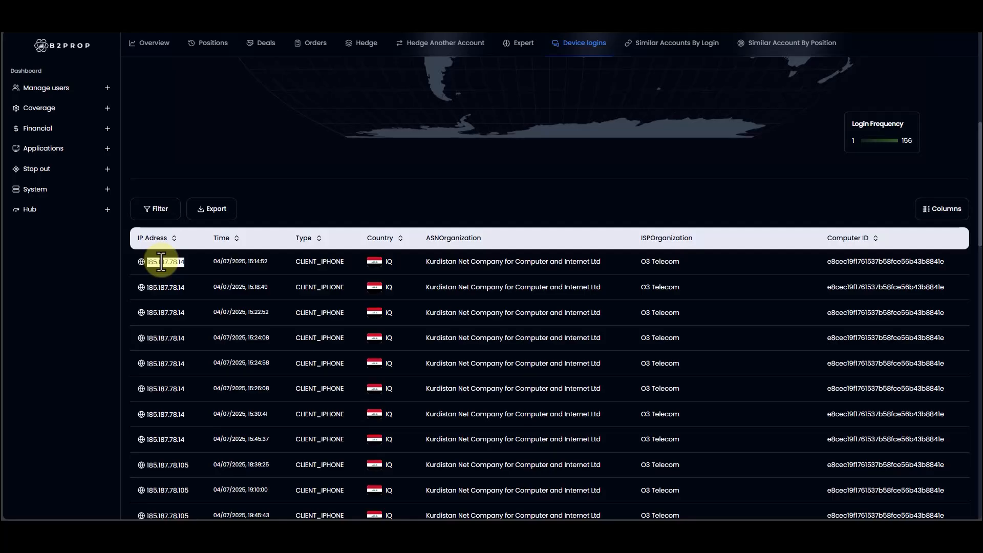
pyautogui.doubleClick(879, 262)
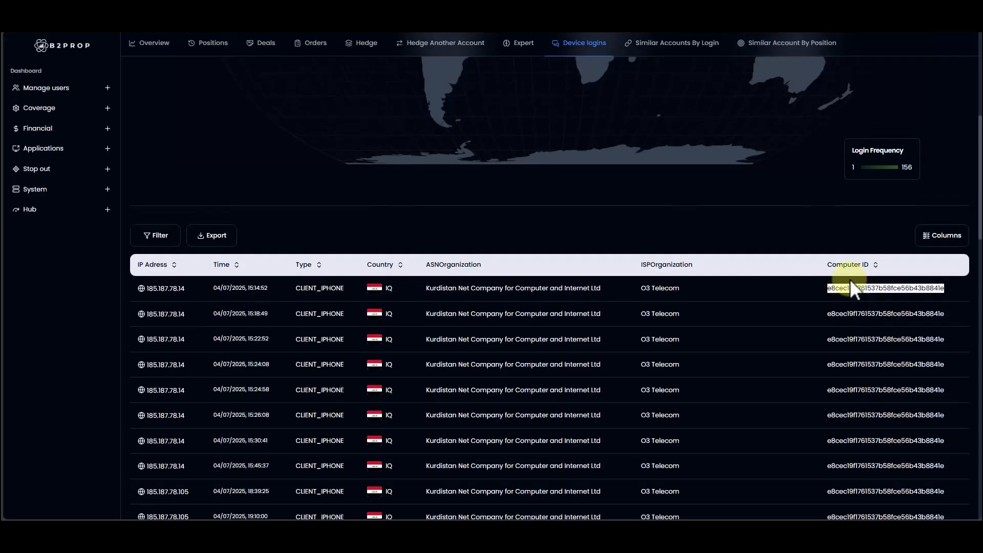
# Step: View similar accounts by login, matched by CID instead of IP, and highlight the login of the listed account
pyautogui.scroll(5, 850, 279)
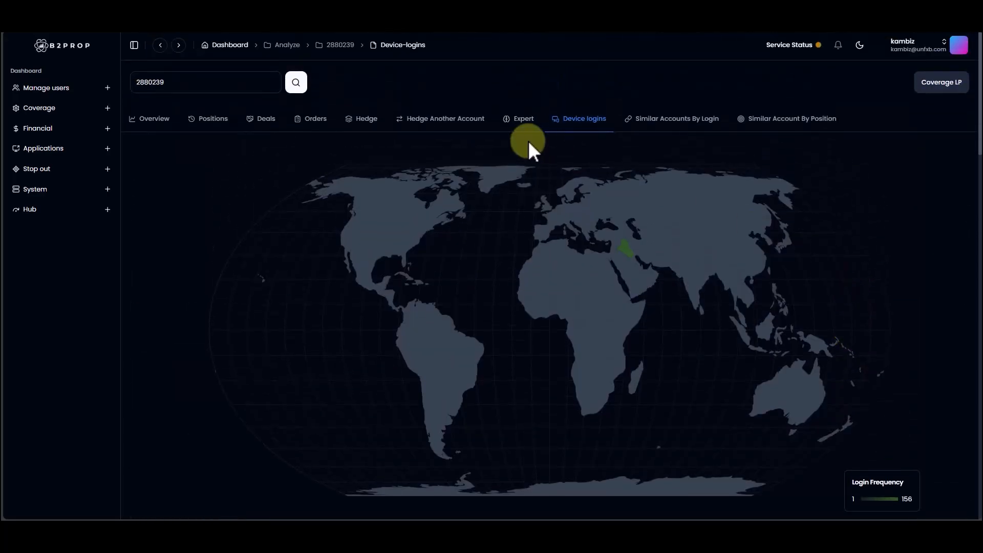
pyautogui.click(679, 121)
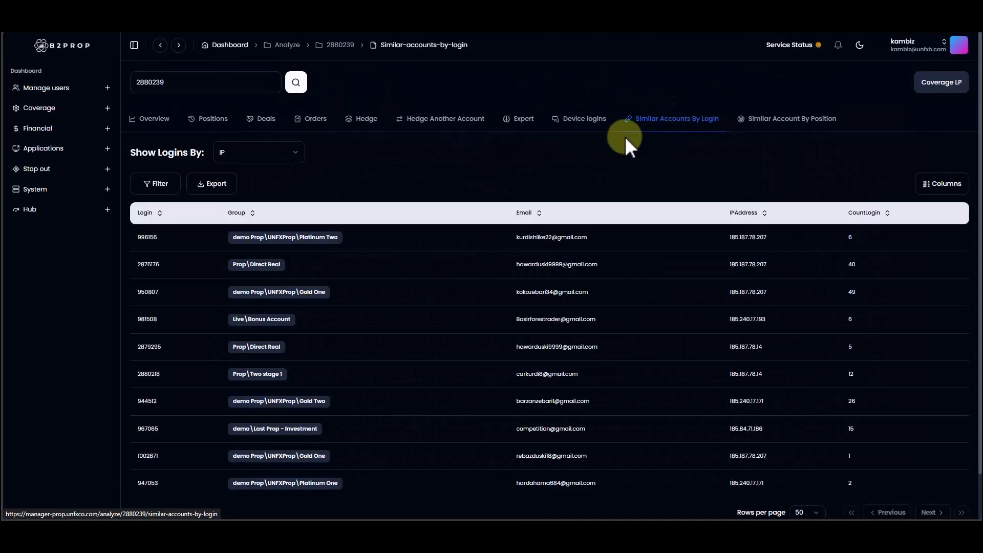
pyautogui.click(274, 155)
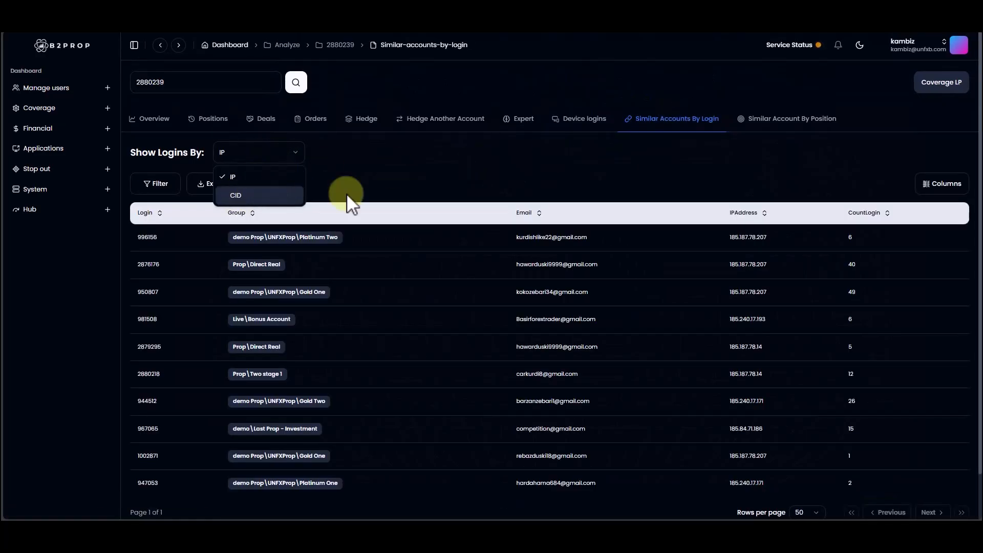
pyautogui.click(239, 194)
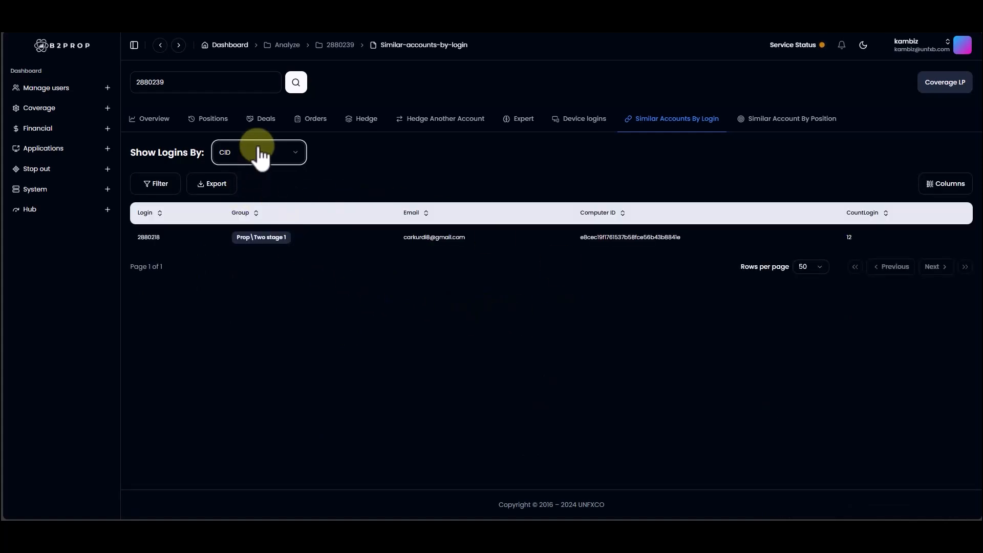
pyautogui.doubleClick(144, 237)
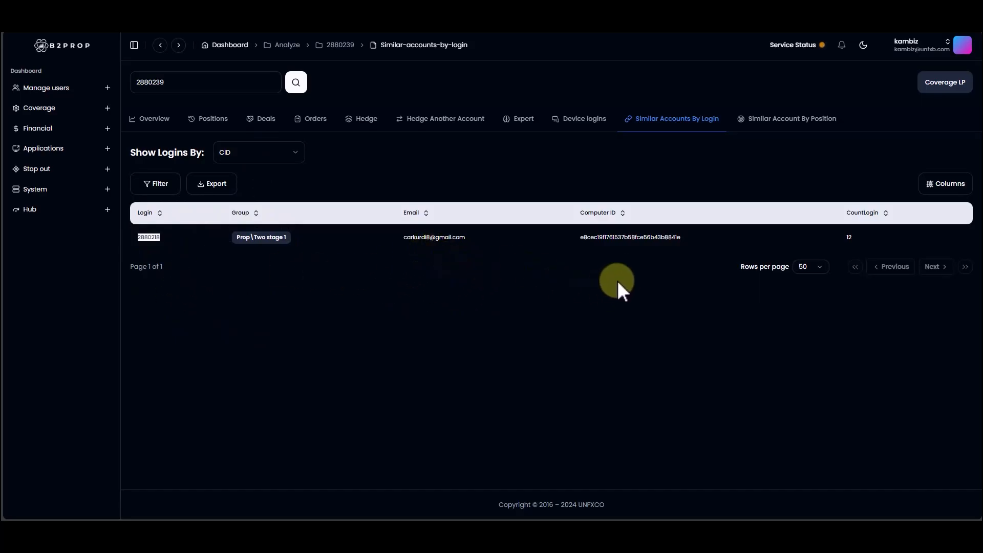
pyautogui.click(251, 157)
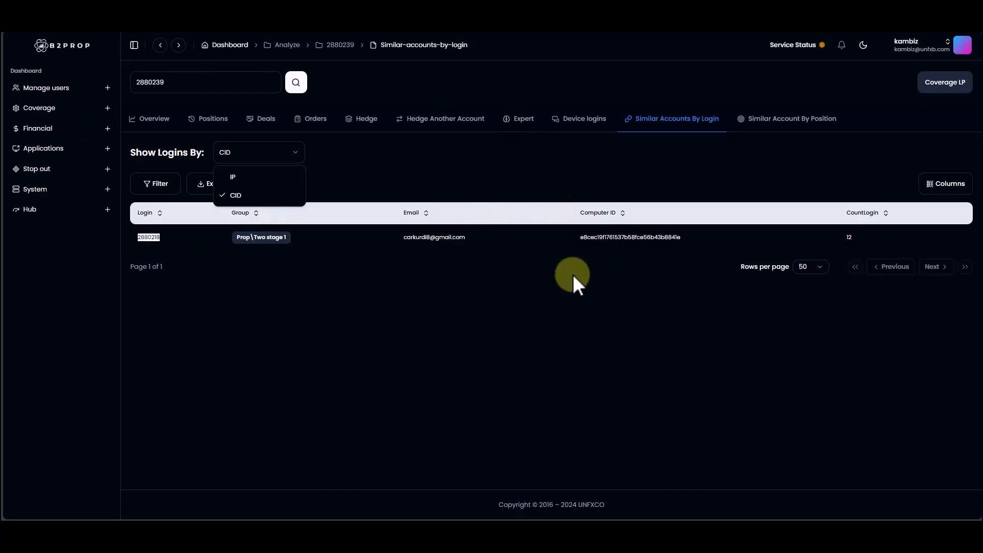
pyautogui.press('Escape')
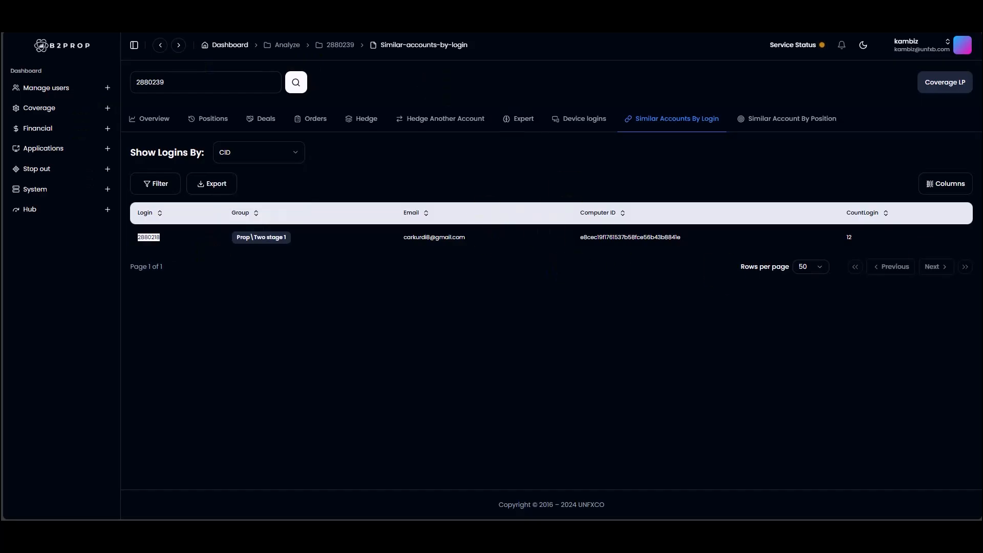
# Step: Search for similar accounts by position using a time of 5 seconds and a match of 90 percent
pyautogui.click(772, 128)
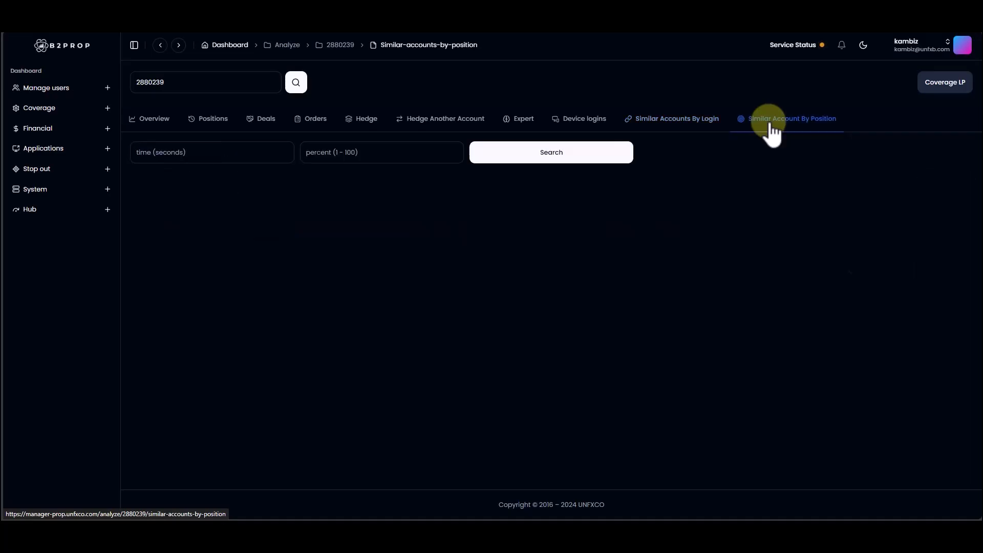
pyautogui.click(217, 157)
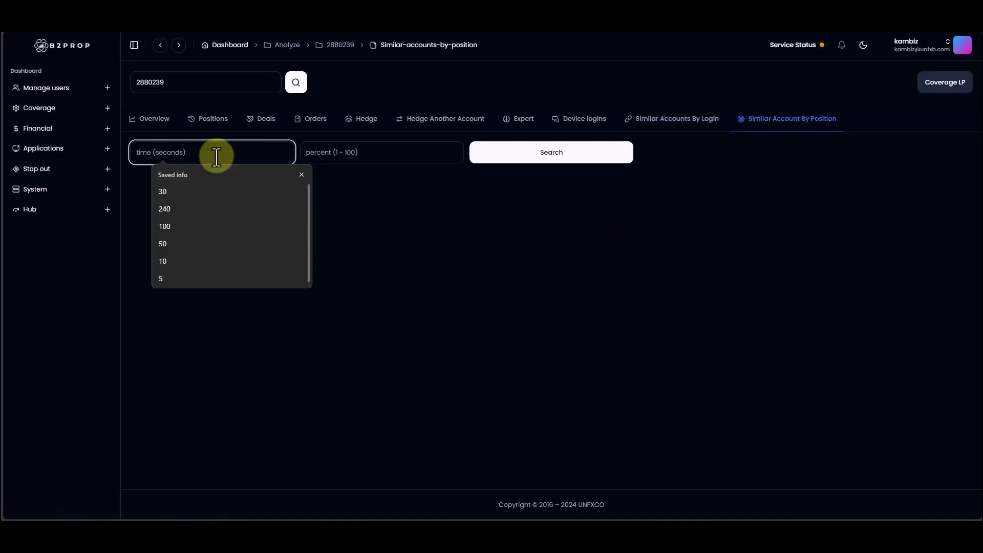
pyautogui.write('5')
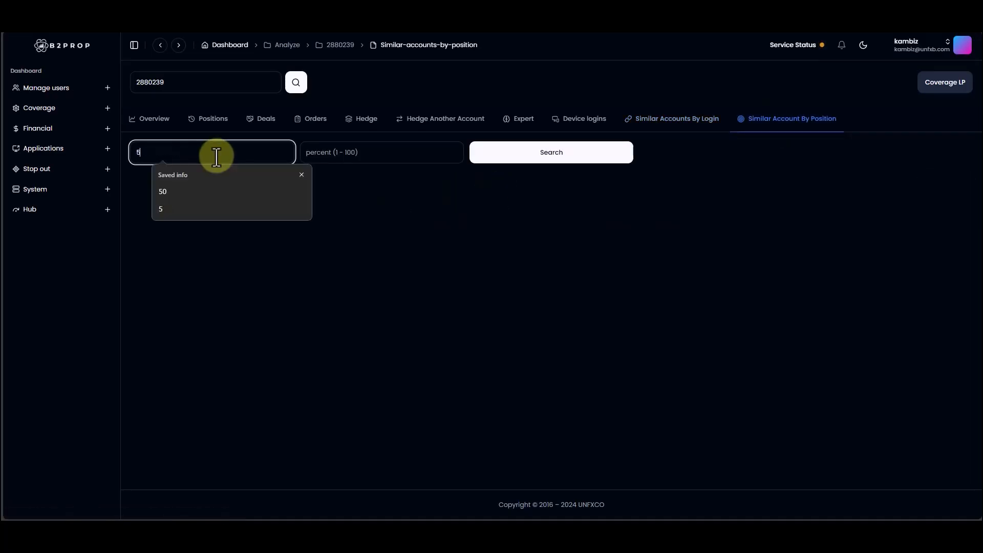
pyautogui.press('BackSpace')
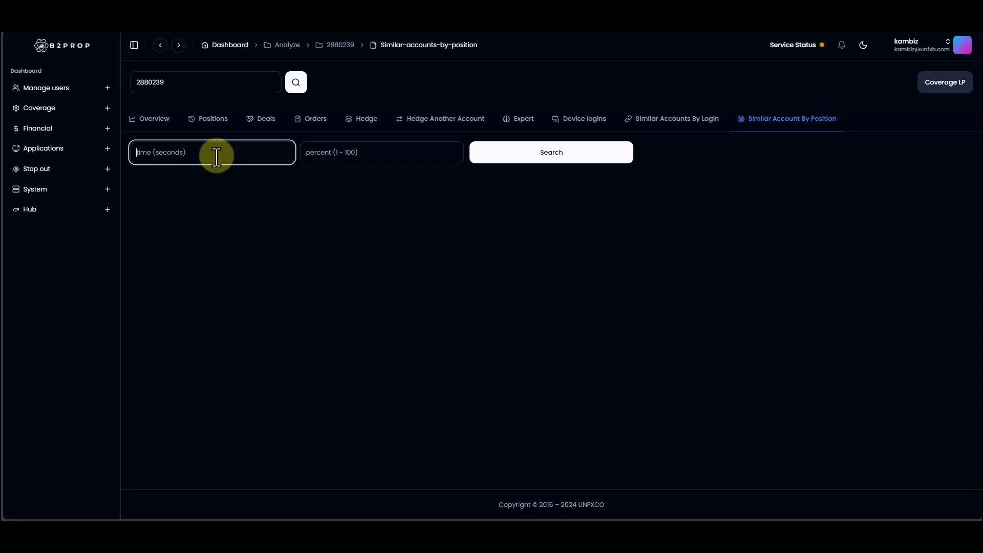
pyautogui.write('5')
pyautogui.click(377, 158)
pyautogui.write('90')
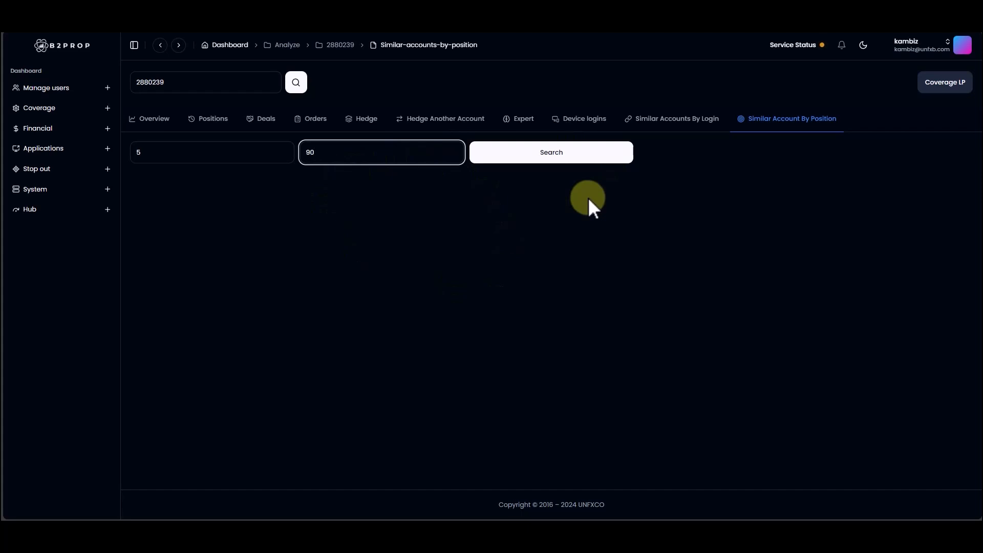
pyautogui.click(575, 160)
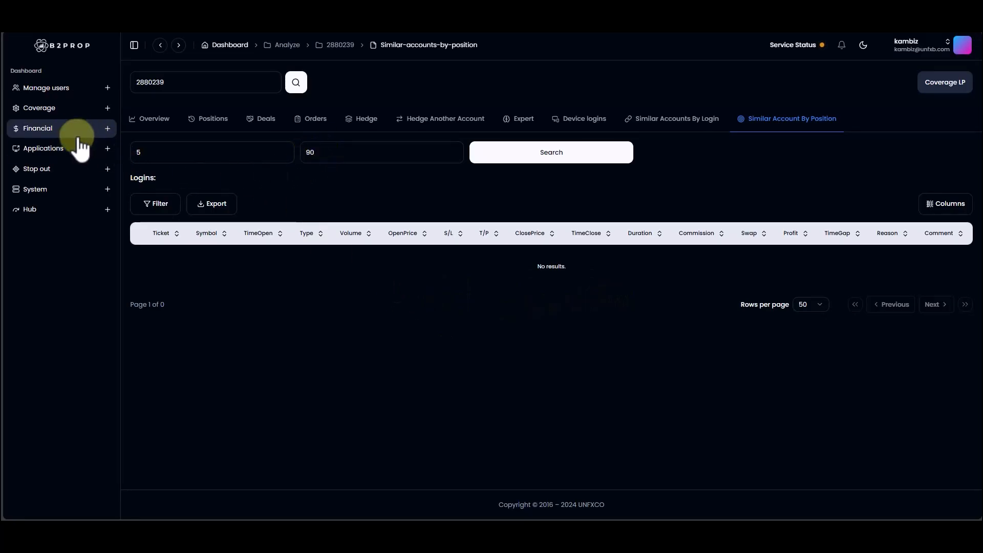
pyautogui.click(337, 160)
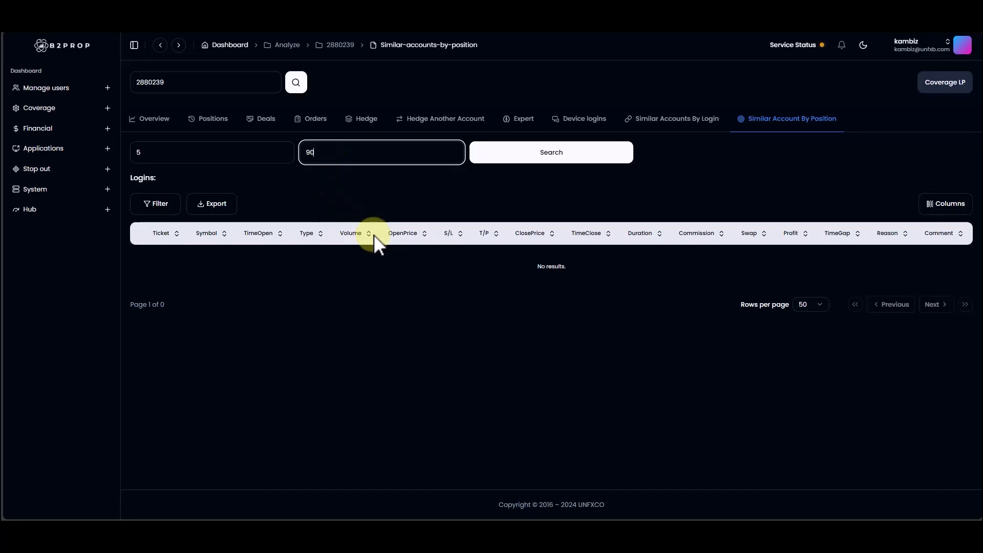
pyautogui.click(160, 151)
pyautogui.click(456, 304)
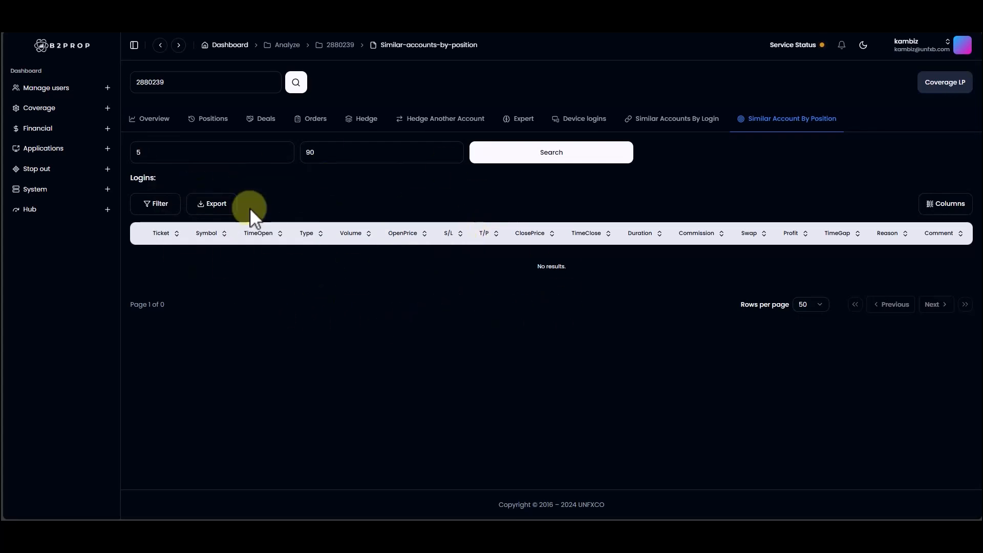
# Step: View the trading accounts of the Live\Standard group under user management
pyautogui.click(67, 97)
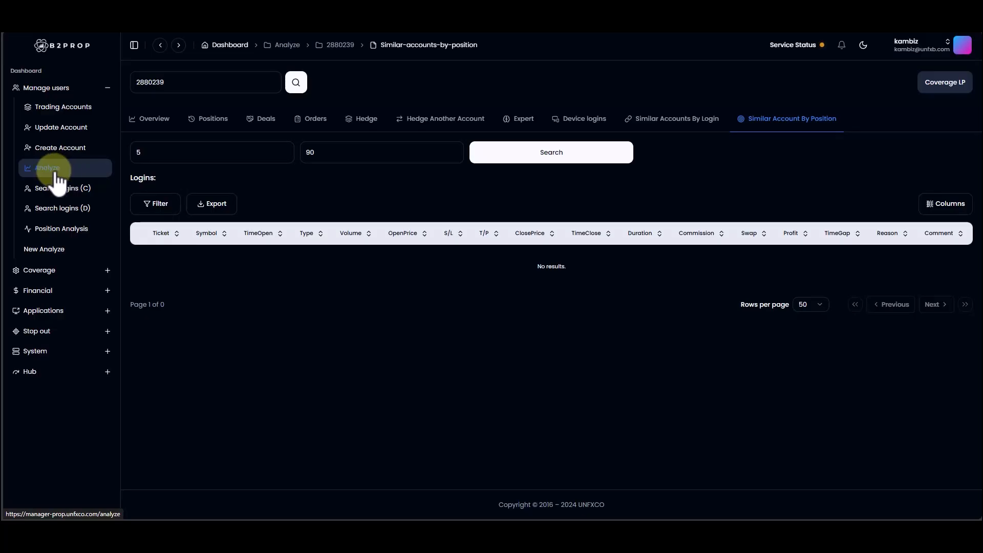
pyautogui.click(62, 110)
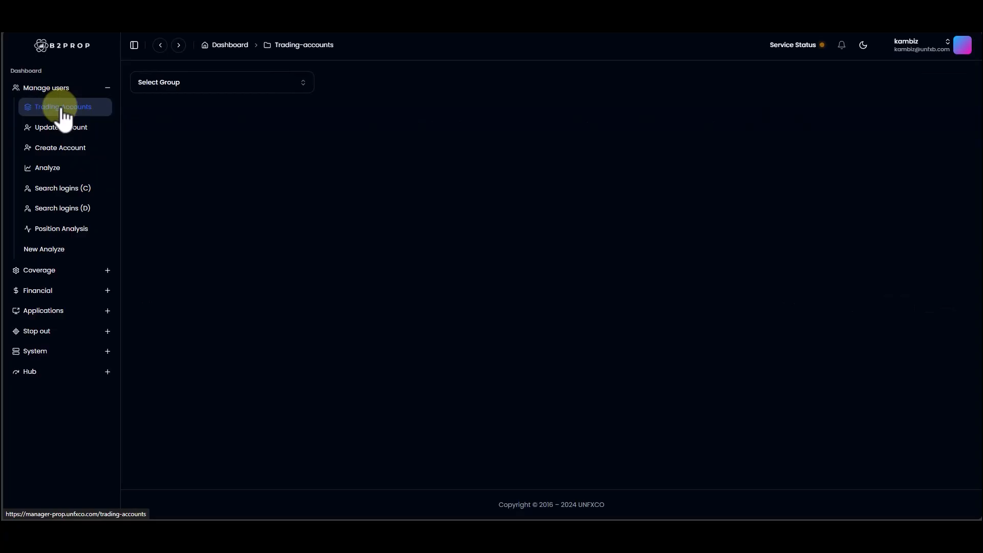
pyautogui.click(179, 85)
pyautogui.click(183, 128)
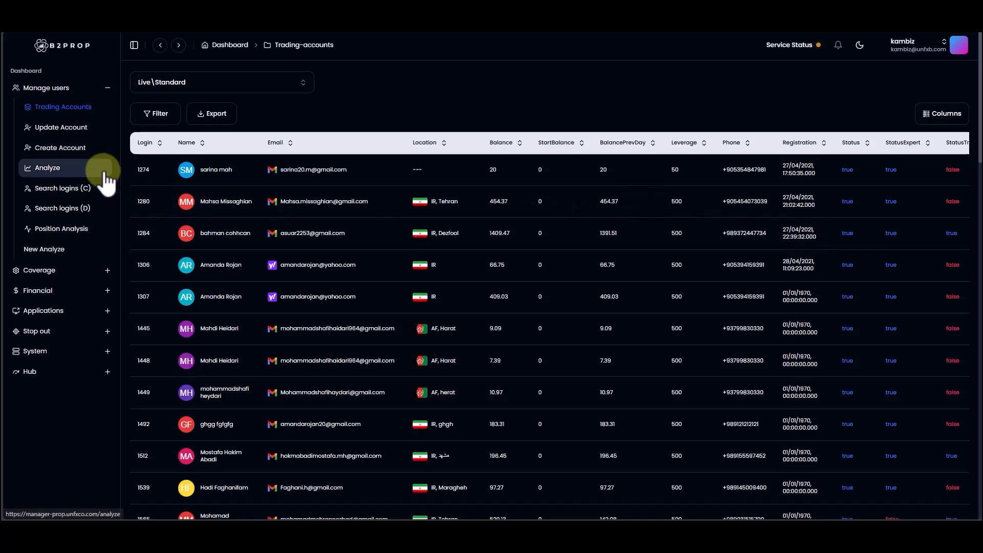
# Step: Load the prop trader's account for updating by searching for the copied login number
pyautogui.click(61, 132)
pyautogui.click(221, 84)
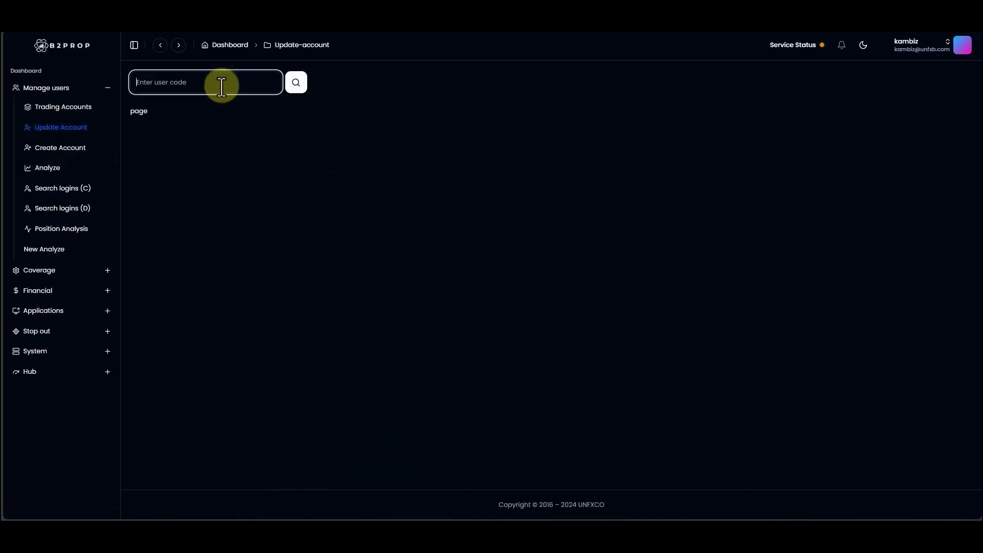
pyautogui.click(297, 85)
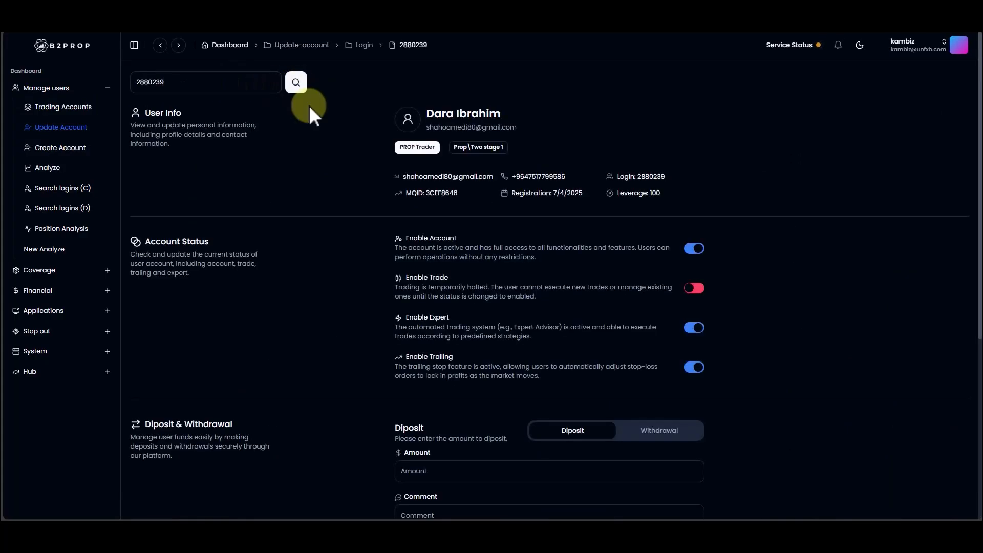
# Step: Fill in a Balance deposit of 1000 with the comment "balance" without submitting it, and switch to the withdrawal form
pyautogui.scroll(-2, 402, 166)
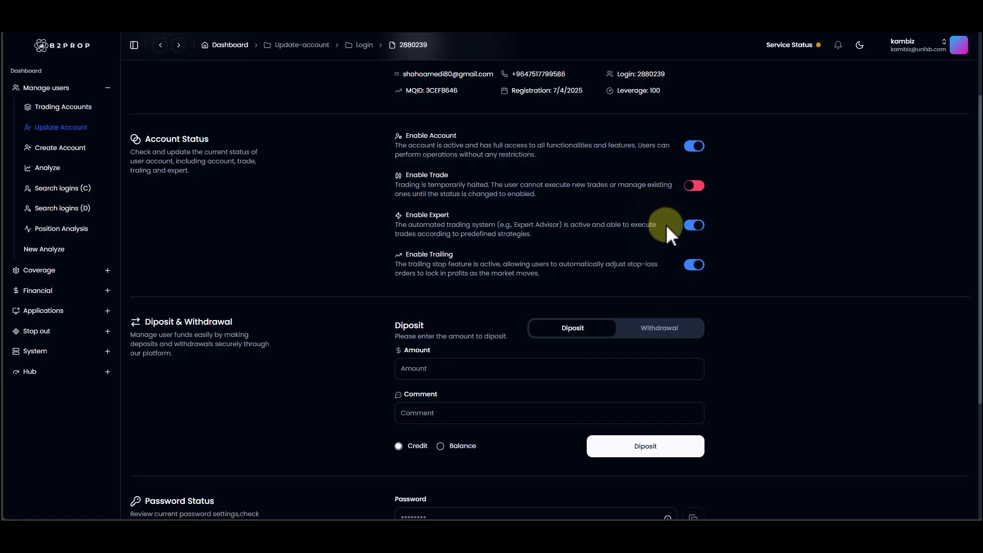
pyautogui.click(488, 364)
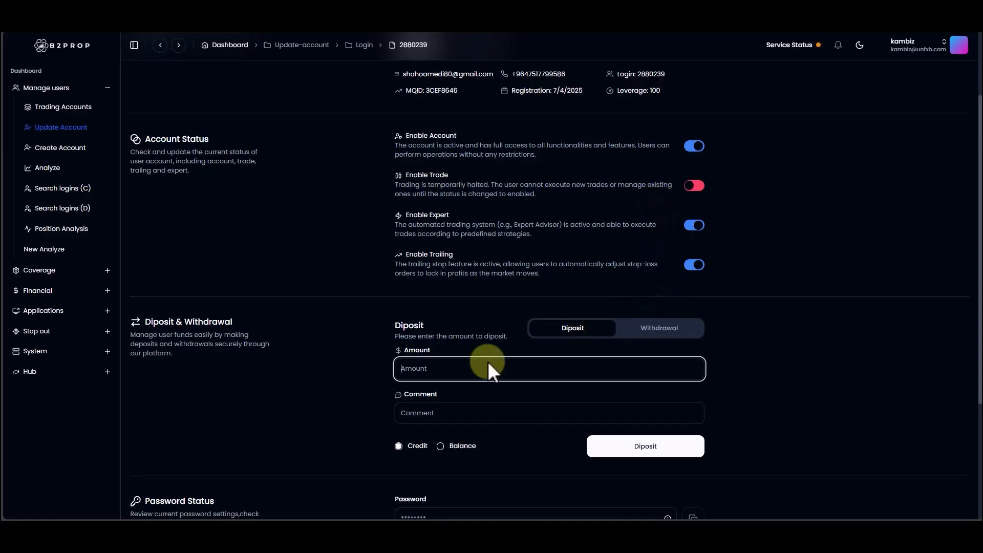
pyautogui.write('1000')
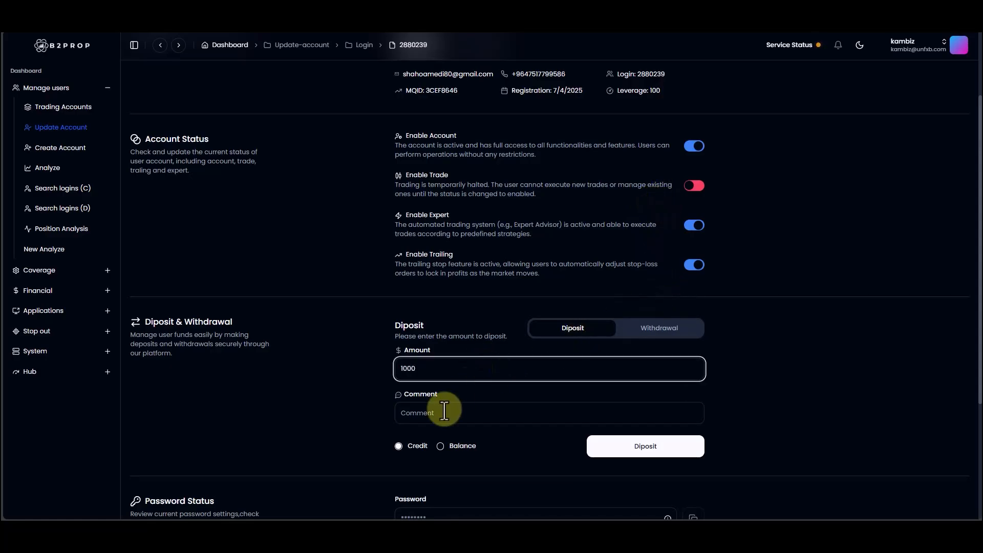
pyautogui.click(444, 410)
pyautogui.write('balance')
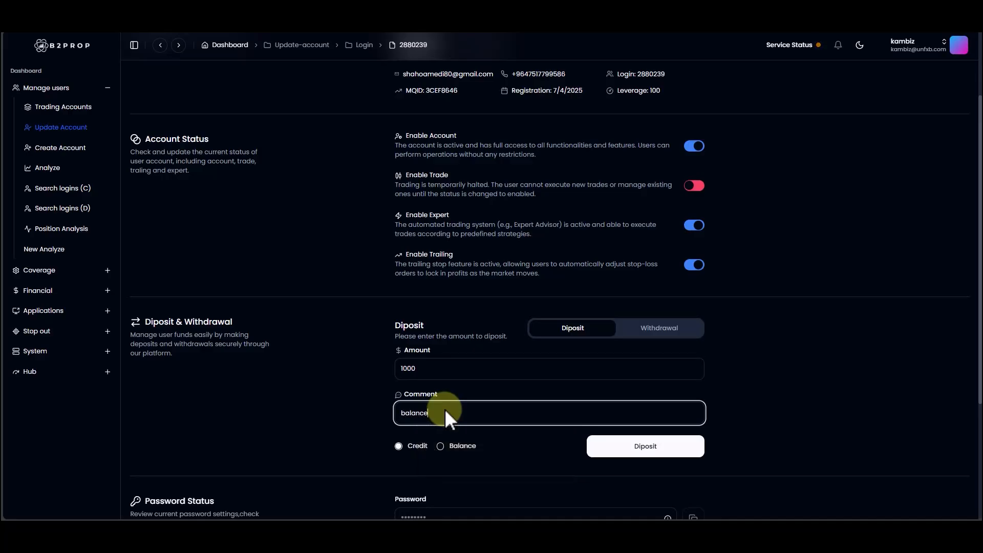
pyautogui.click(440, 446)
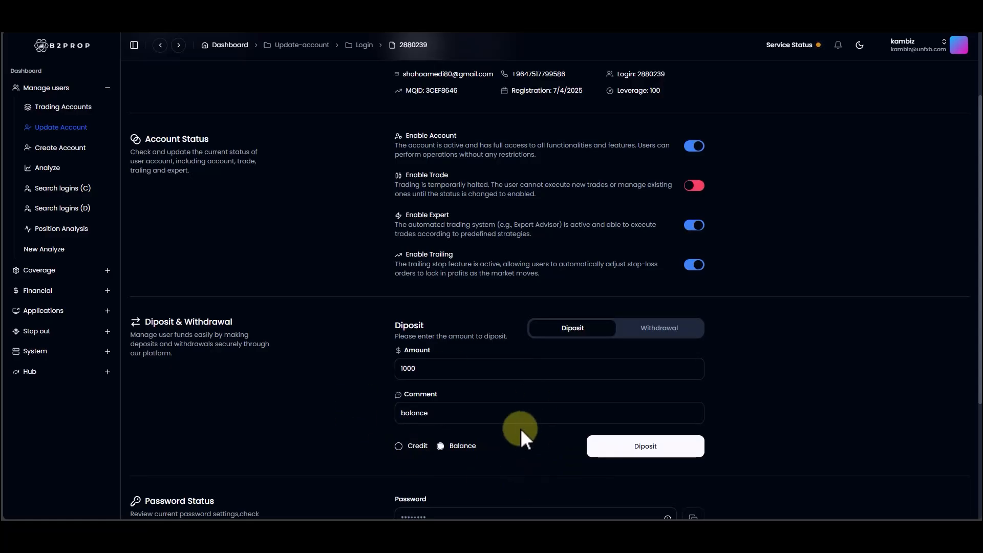
pyautogui.click(652, 334)
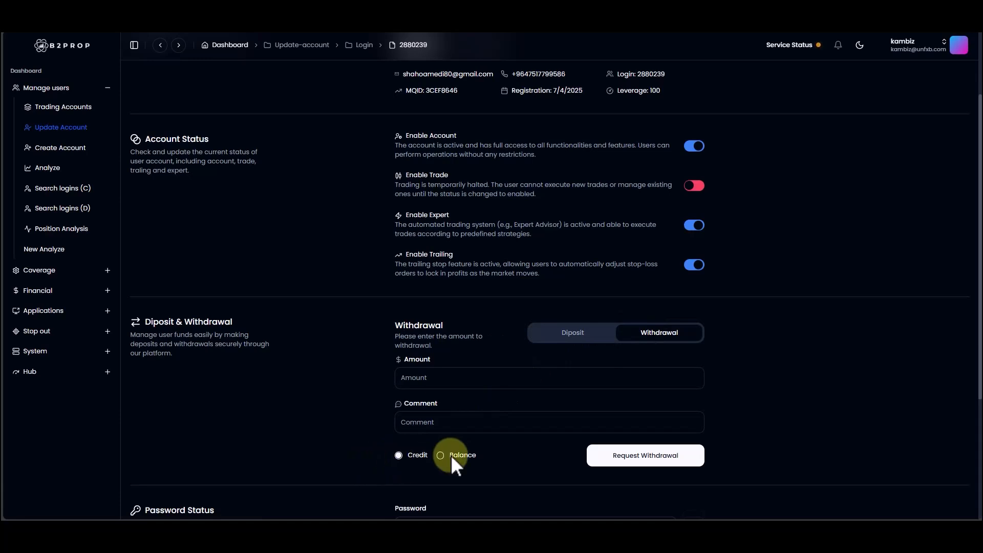
# Step: Generate a new main password for the account and copy the generated password to the clipboard
pyautogui.scroll(-4, 483, 446)
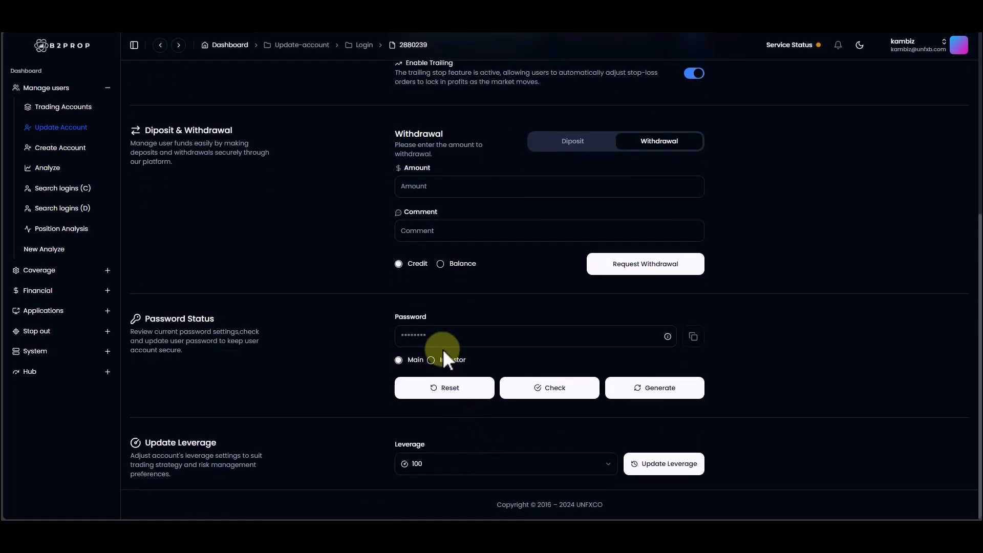
pyautogui.click(433, 335)
pyautogui.click(813, 352)
pyautogui.click(657, 394)
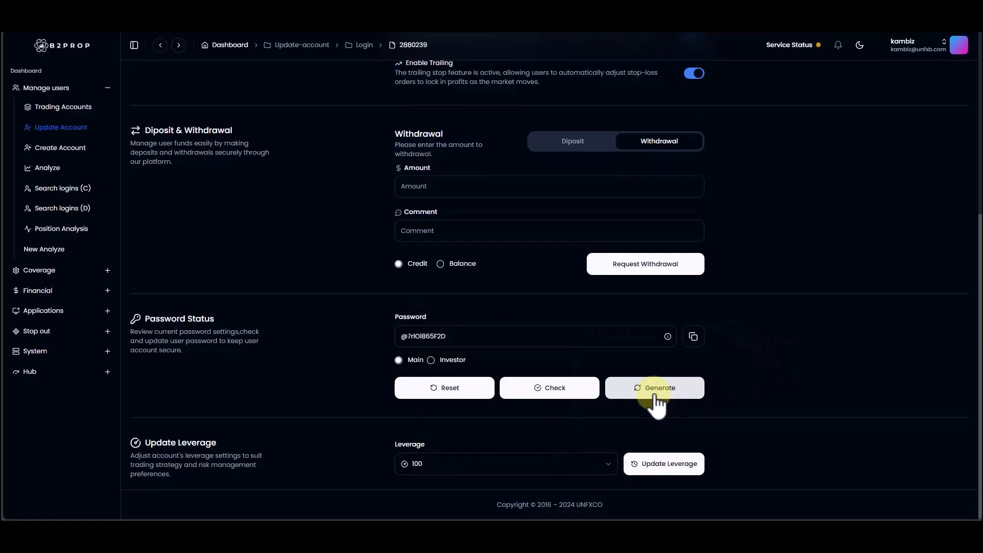
pyautogui.moveTo(508, 338); pyautogui.dragTo(358, 344)
pyautogui.click(693, 336)
pyautogui.click(692, 337)
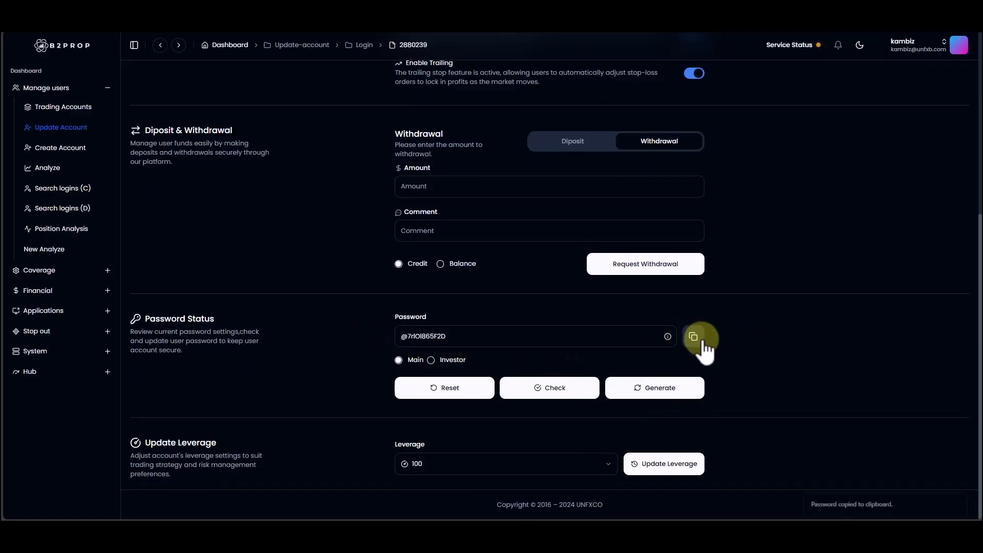
# Step: Check the generated main password against the account, and view the available leverage options without changing the leverage
pyautogui.click(570, 389)
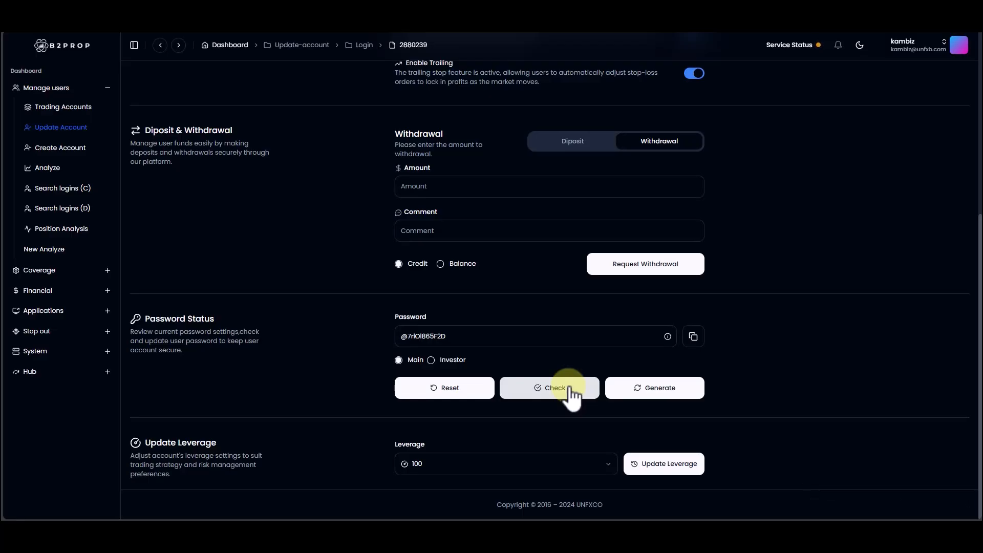
pyautogui.click(570, 390)
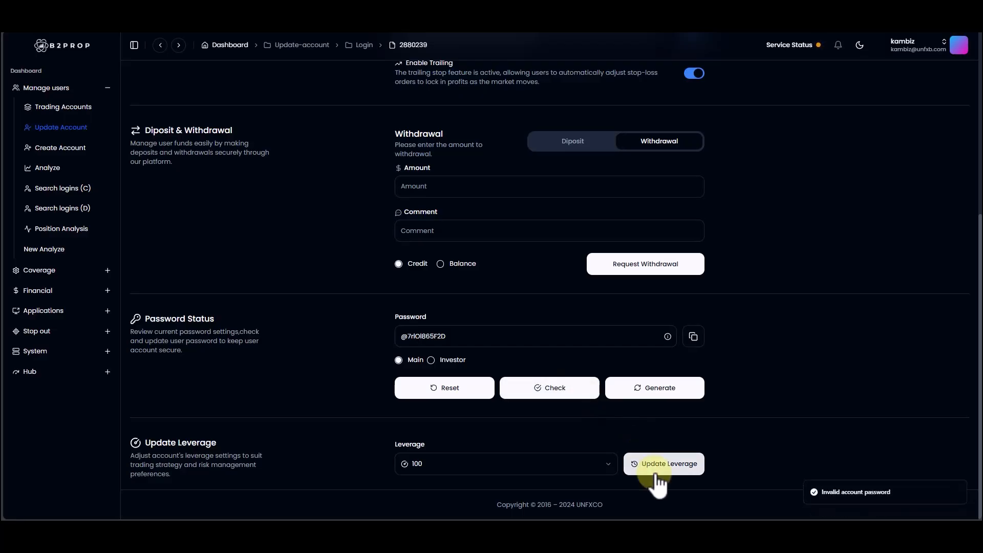
pyautogui.click(564, 389)
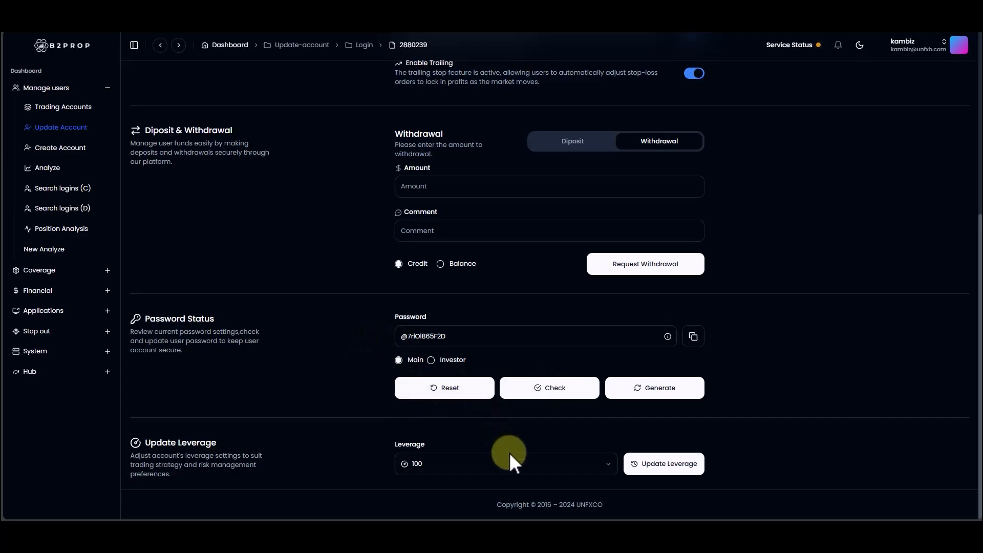
pyautogui.click(563, 451)
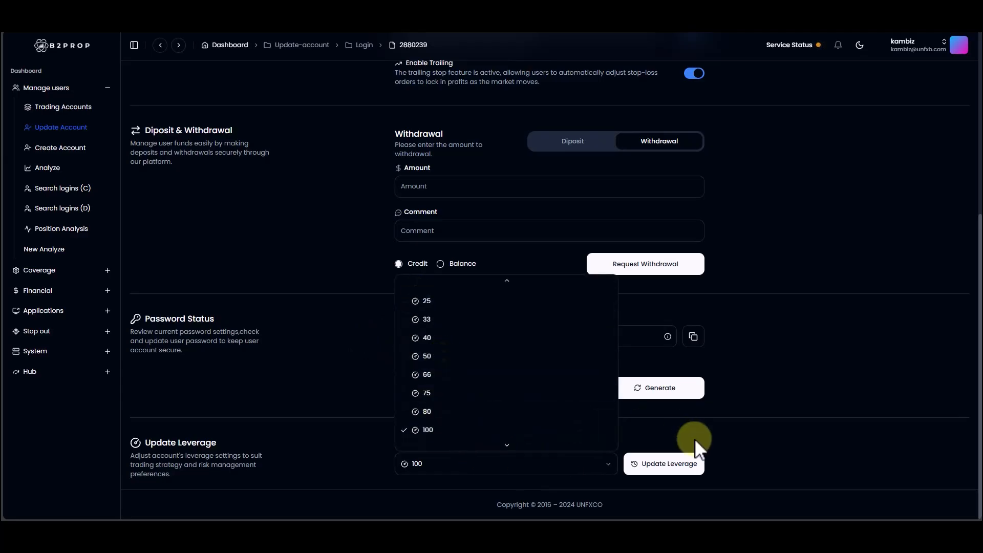
pyautogui.click(738, 455)
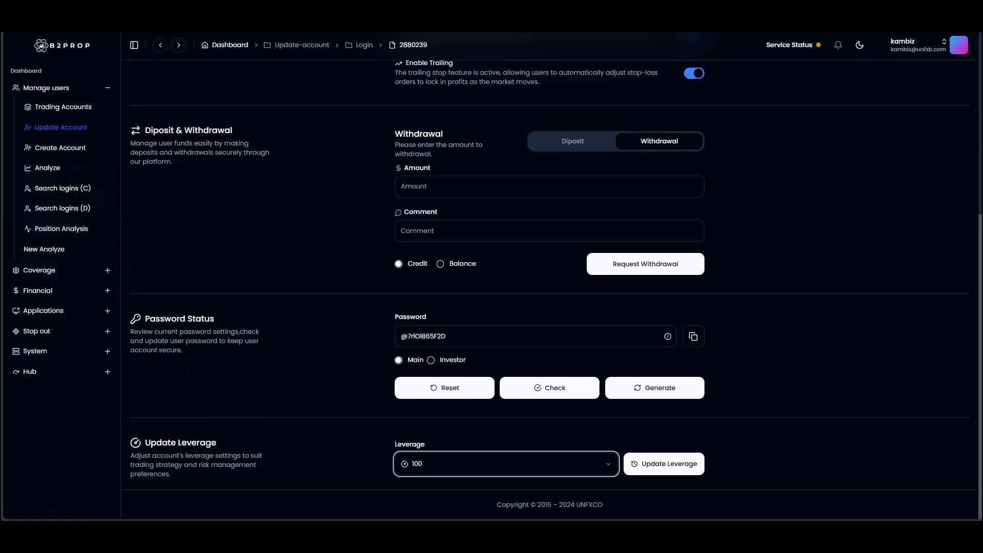
# Step: Open the form for creating a new account and examine its name, leverage, group, main password and investor password fields
pyautogui.click(62, 147)
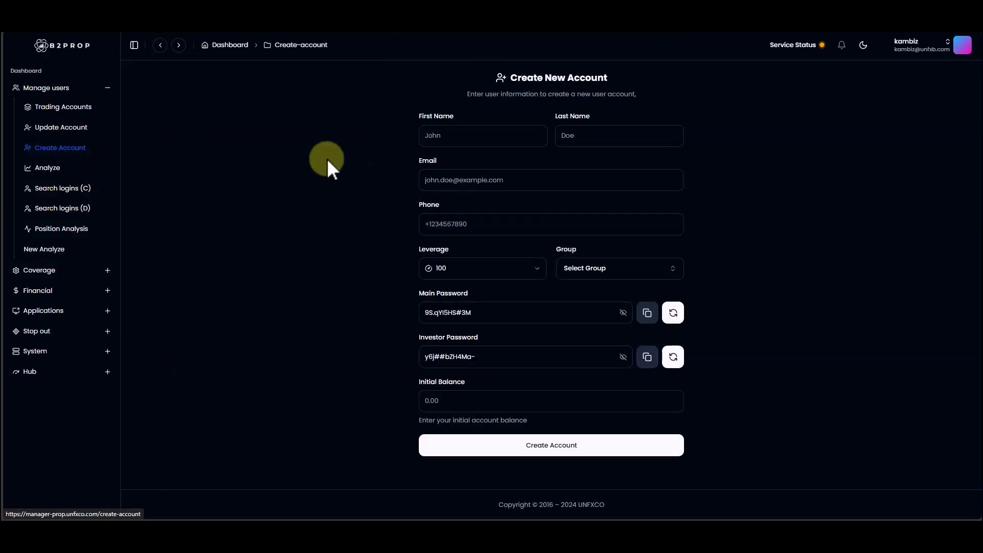
pyautogui.click(485, 136)
pyautogui.click(717, 162)
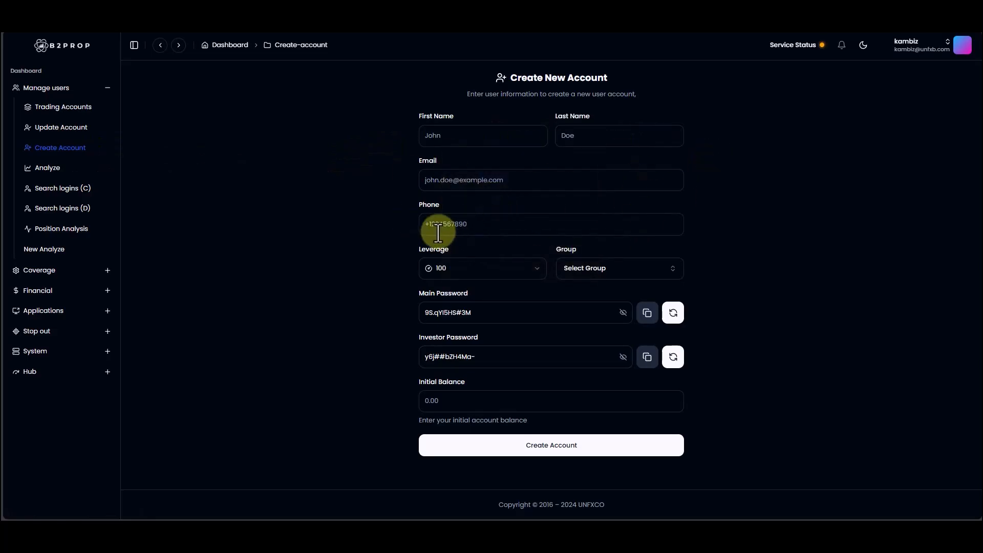
pyautogui.click(469, 268)
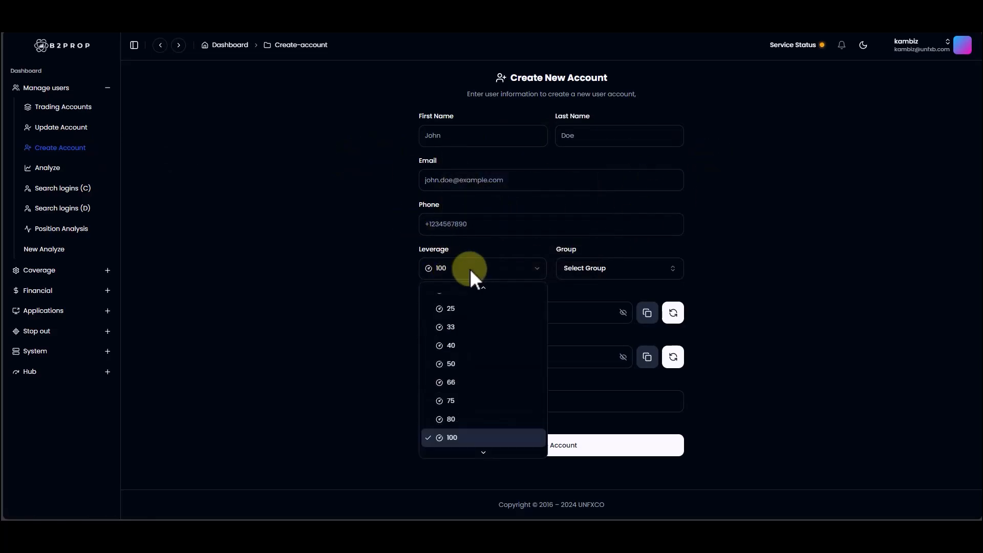
pyautogui.click(660, 266)
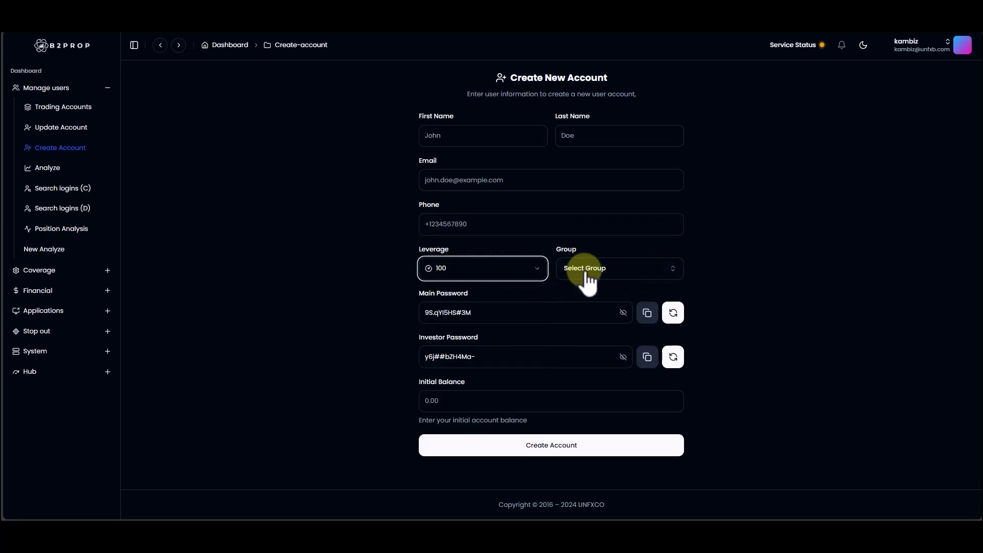
pyautogui.click(493, 325)
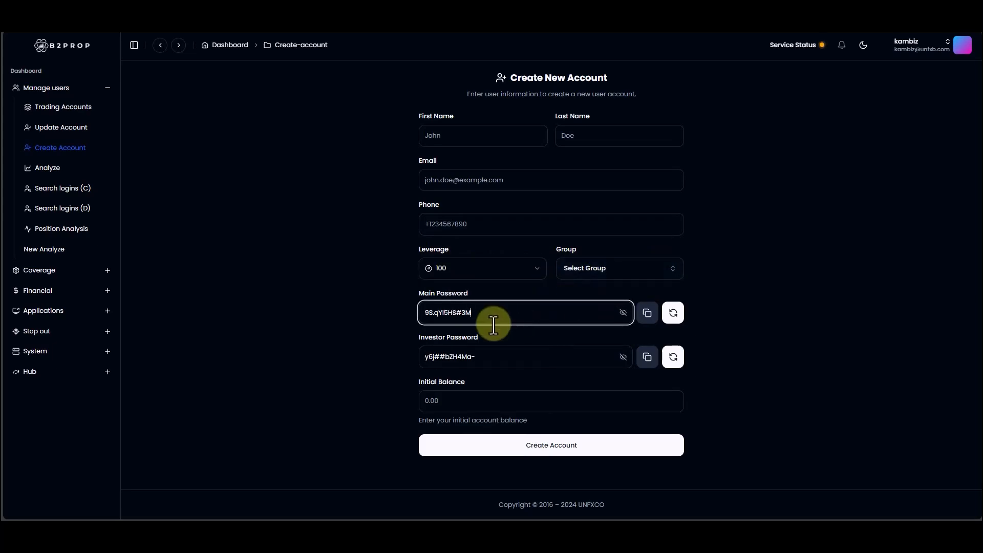
pyautogui.click(498, 354)
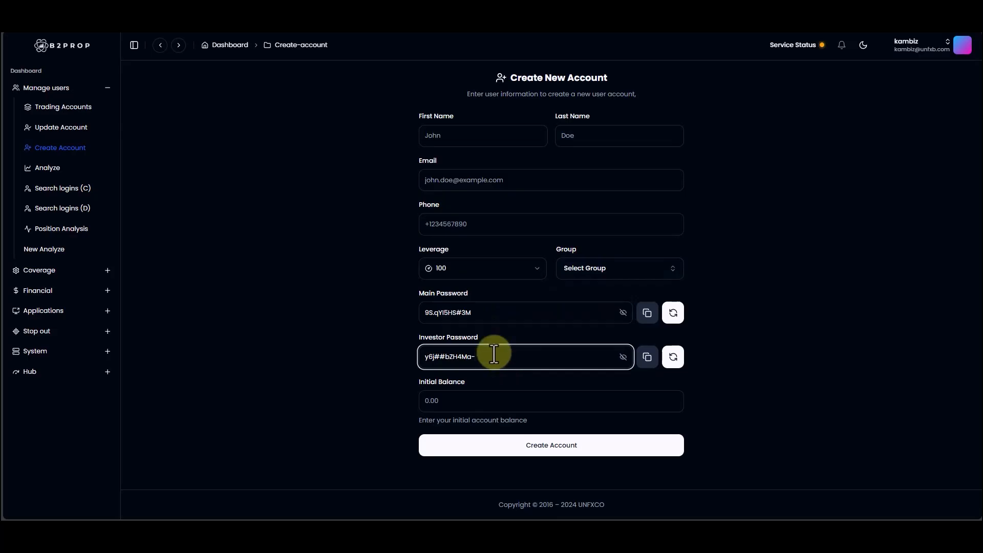
# Step: Enter a custom main password for the new account and replace it with a newly generated one
pyautogui.moveTo(531, 314); pyautogui.dragTo(400, 323)
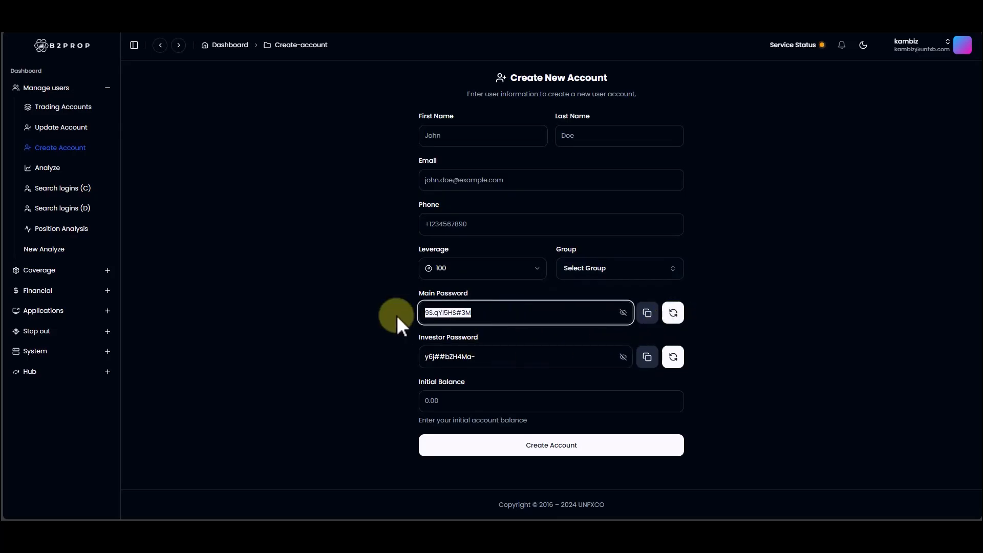
pyautogui.click(677, 312)
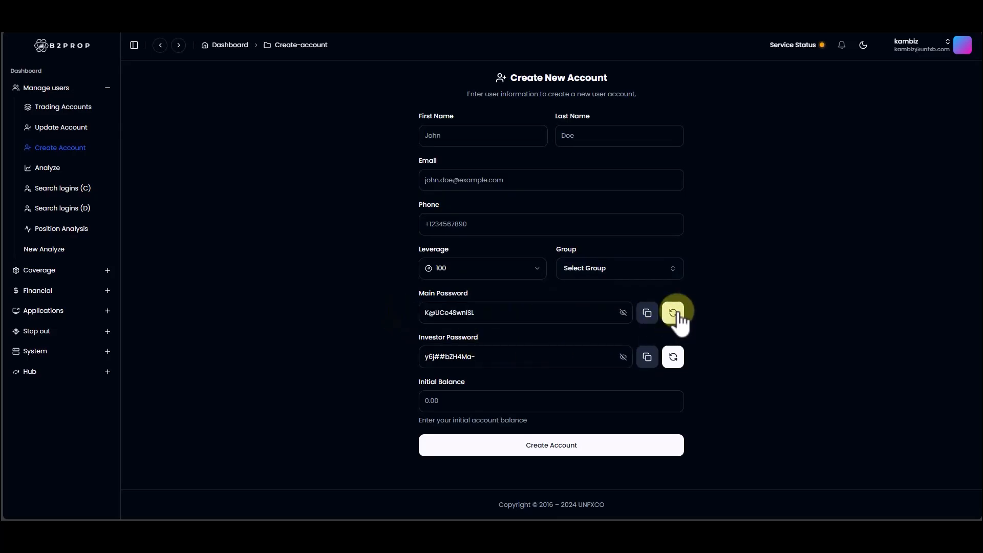
pyautogui.click(494, 312)
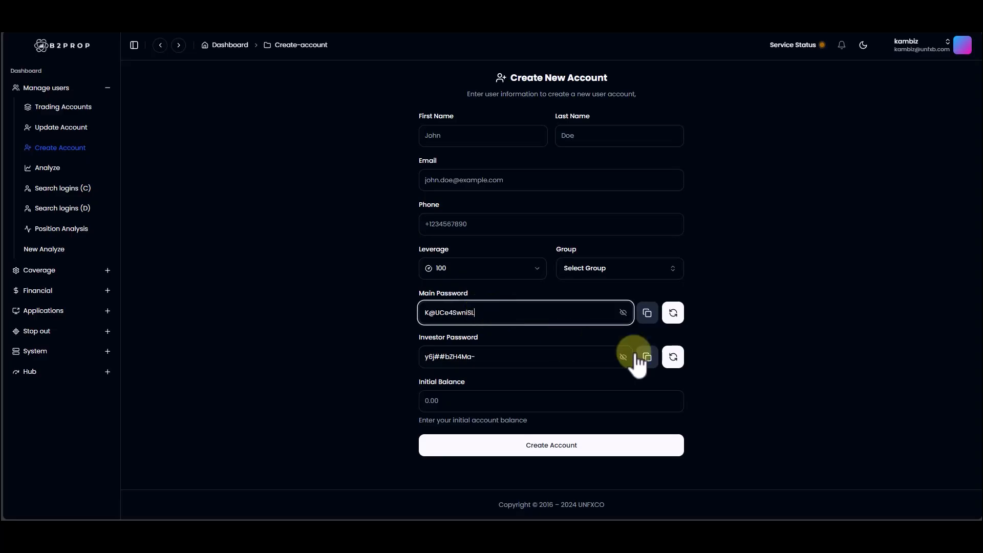
pyautogui.click(463, 401)
pyautogui.click(801, 380)
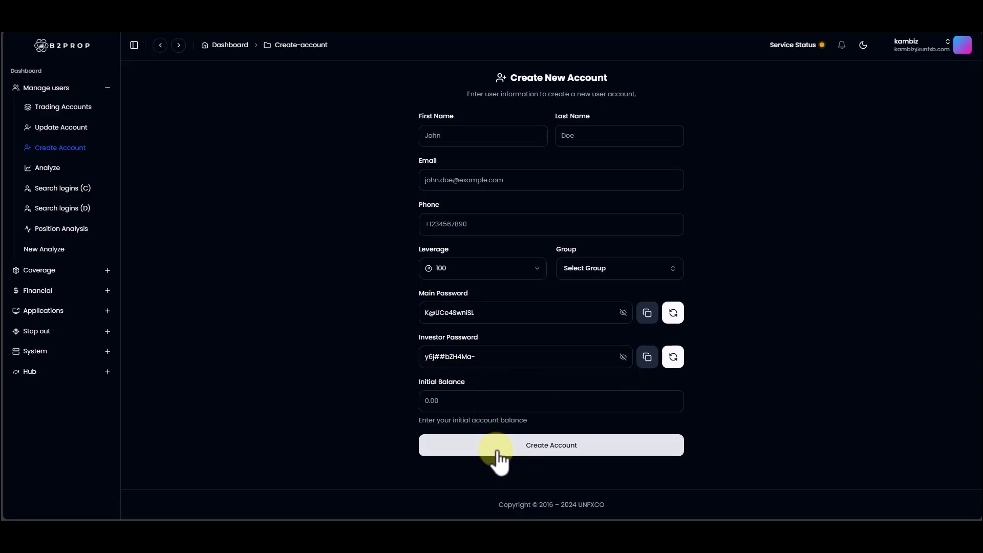
# Step: Look up another account by login number in the account analysis and open its position history
pyautogui.click(48, 171)
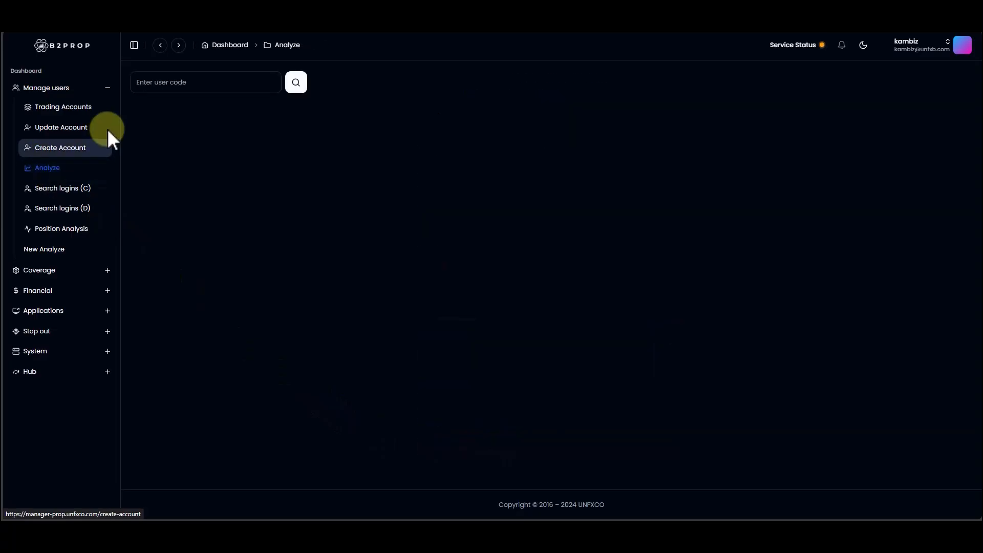
pyautogui.click(152, 85)
pyautogui.press('Return')
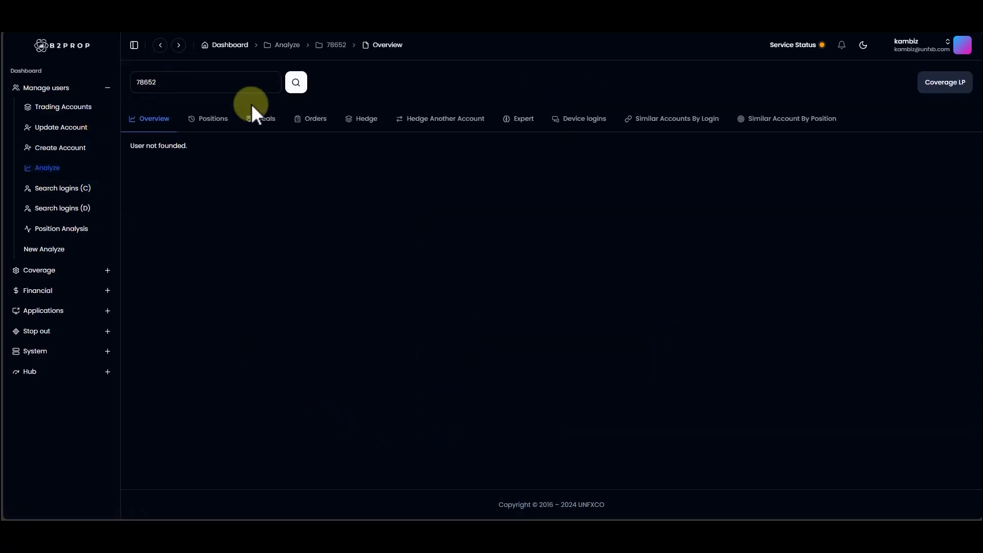
pyautogui.click(224, 122)
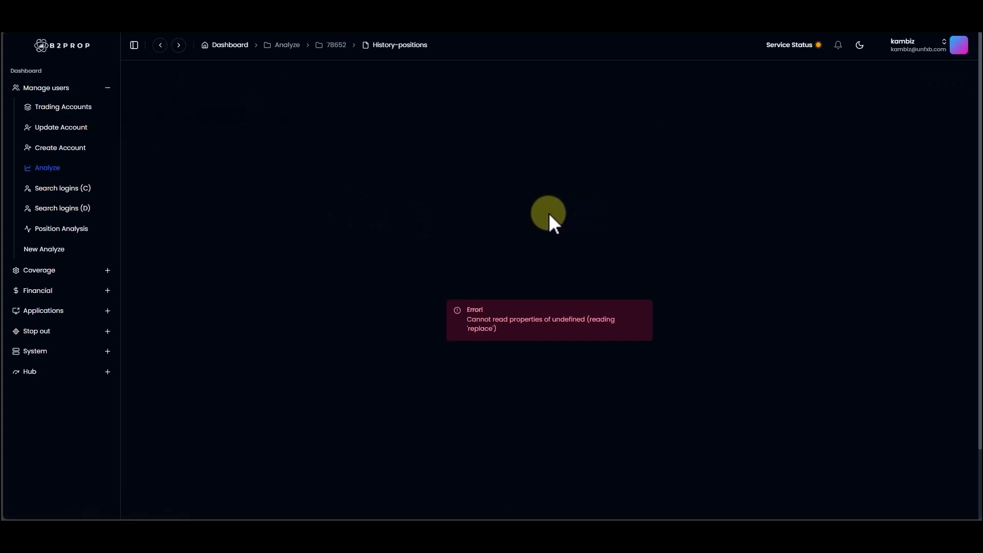
# Step: Return to the account analysis, look up a different trading account by its login number and view its positions
pyautogui.click(70, 166)
pyautogui.click(196, 81)
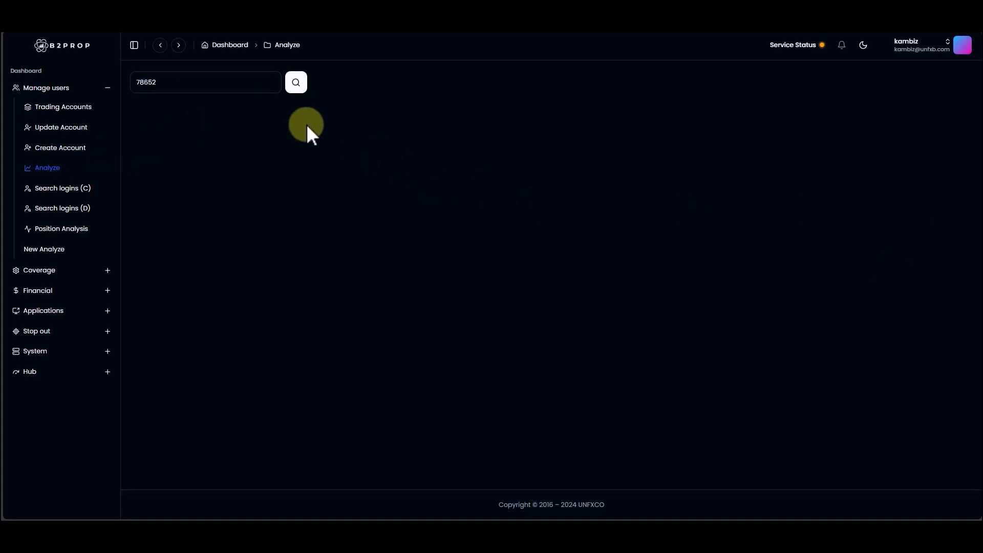
pyautogui.doubleClick(215, 79)
pyautogui.hotkey('ctrl', 'v')
pyautogui.press('Return')
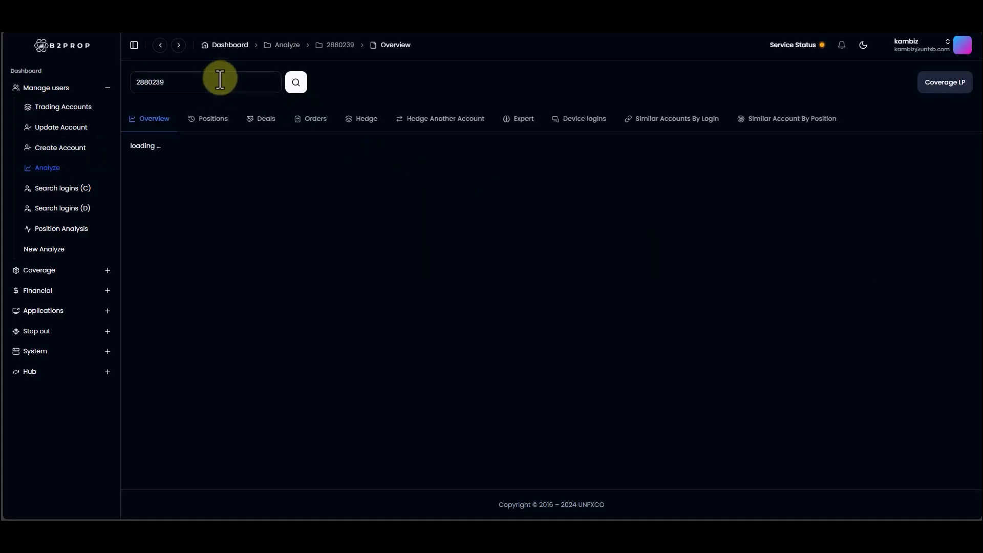
pyautogui.click(200, 119)
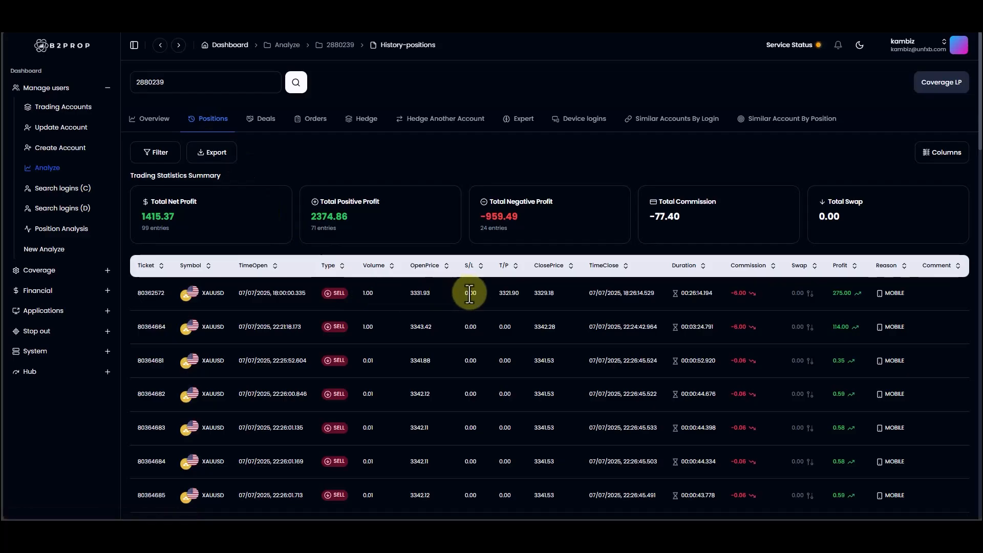
# Step: Open the details of the first XAUUSD sell position and examine the bid, ask and spread chart around its sell entry
pyautogui.moveTo(458, 294)
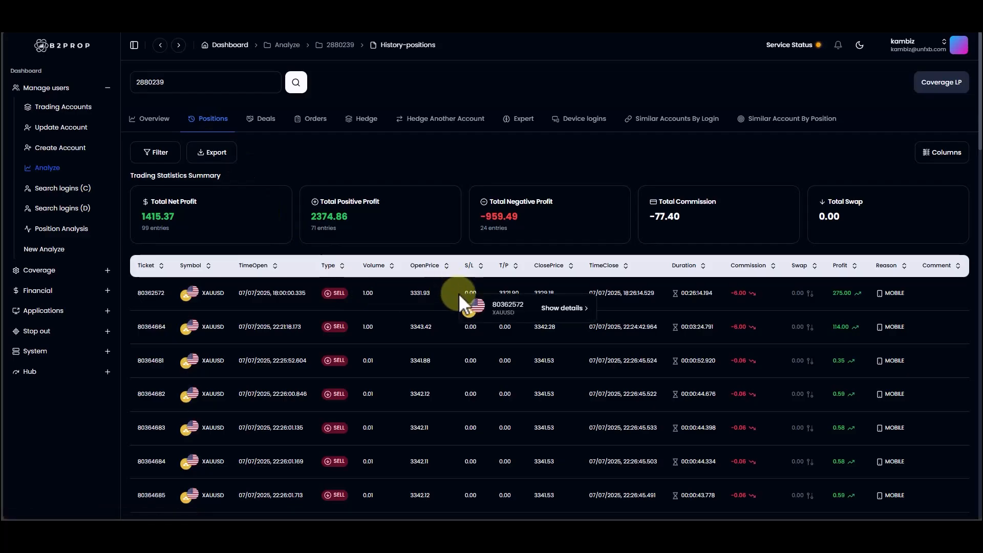
pyautogui.click(568, 310)
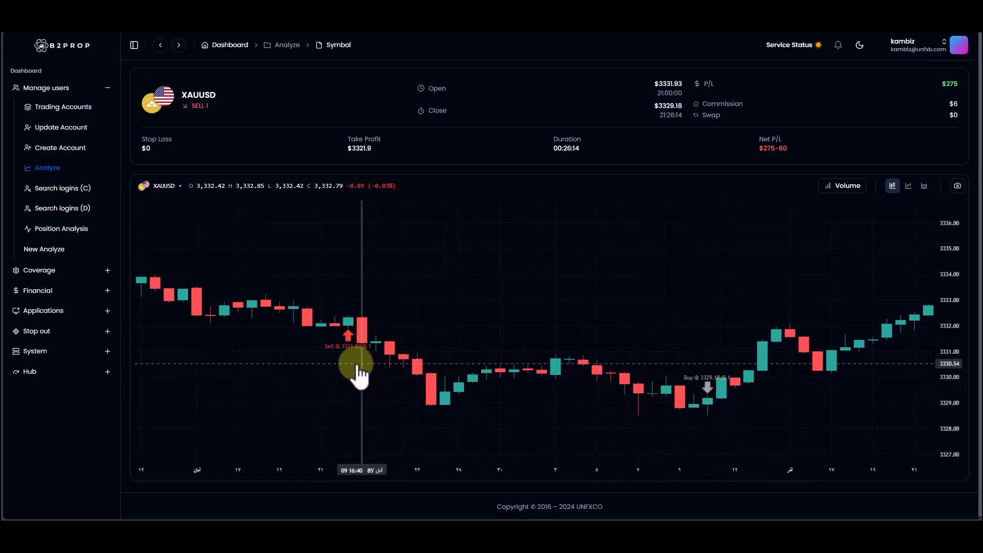
pyautogui.click(349, 331)
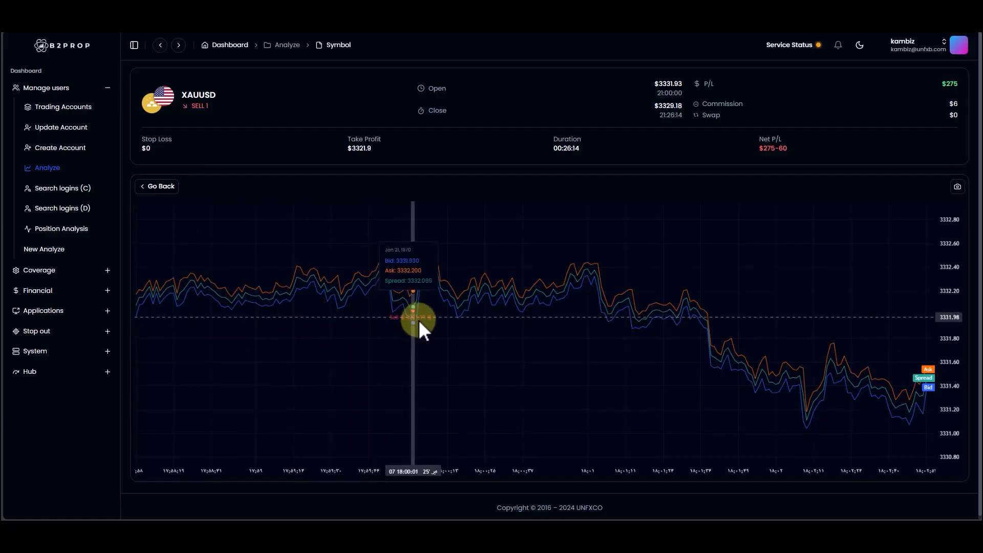
pyautogui.scroll(5, 395, 341)
pyautogui.scroll(4, 397, 342)
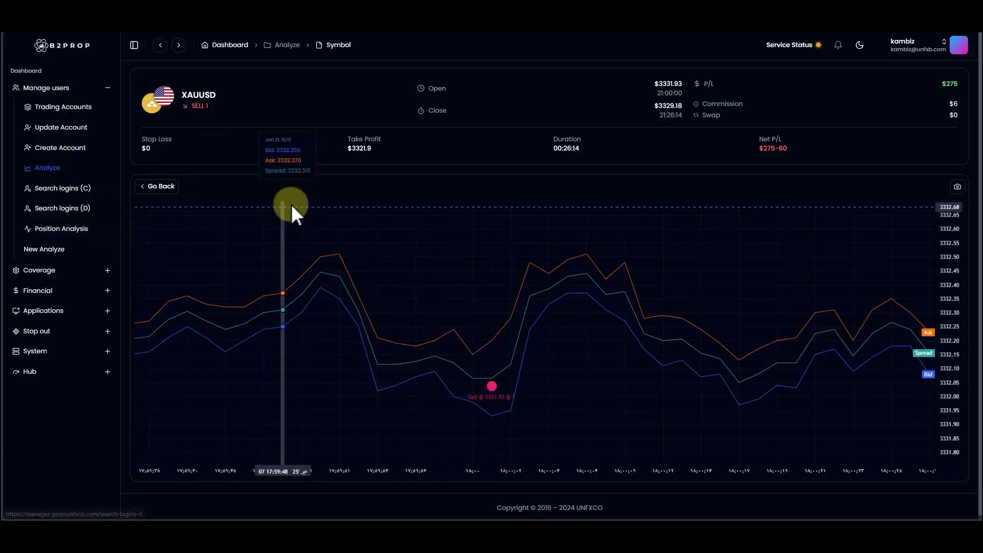
# Step: Open Search logins (C) and examine its request, type and group options, trying the date range Jul 01, 2025 to Jul 14, 2025
pyautogui.click(57, 195)
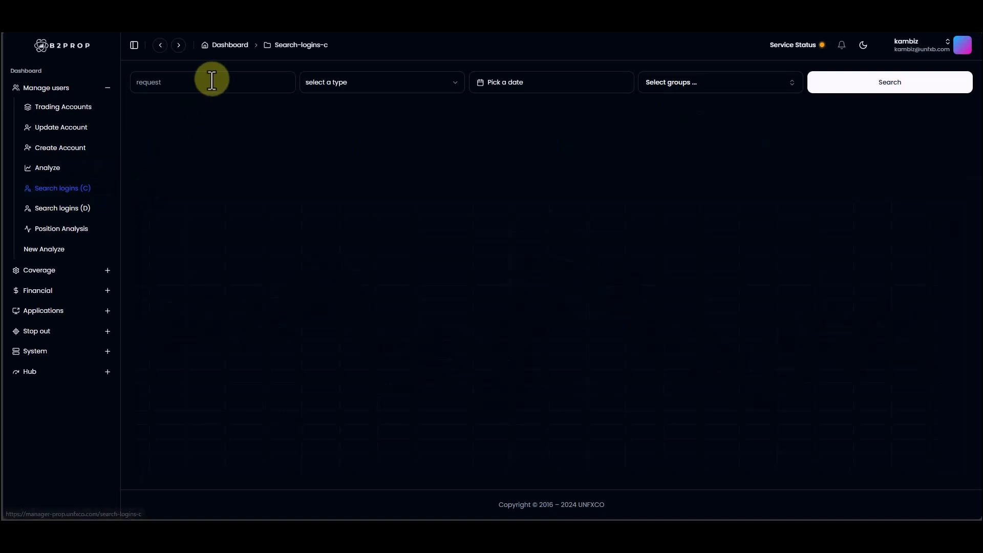
pyautogui.click(210, 79)
pyautogui.click(378, 80)
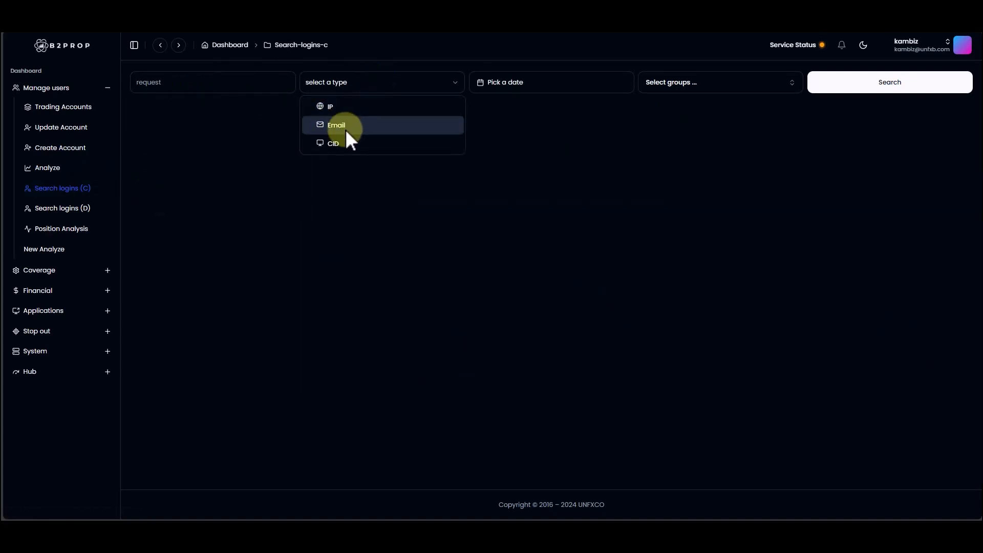
pyautogui.click(218, 81)
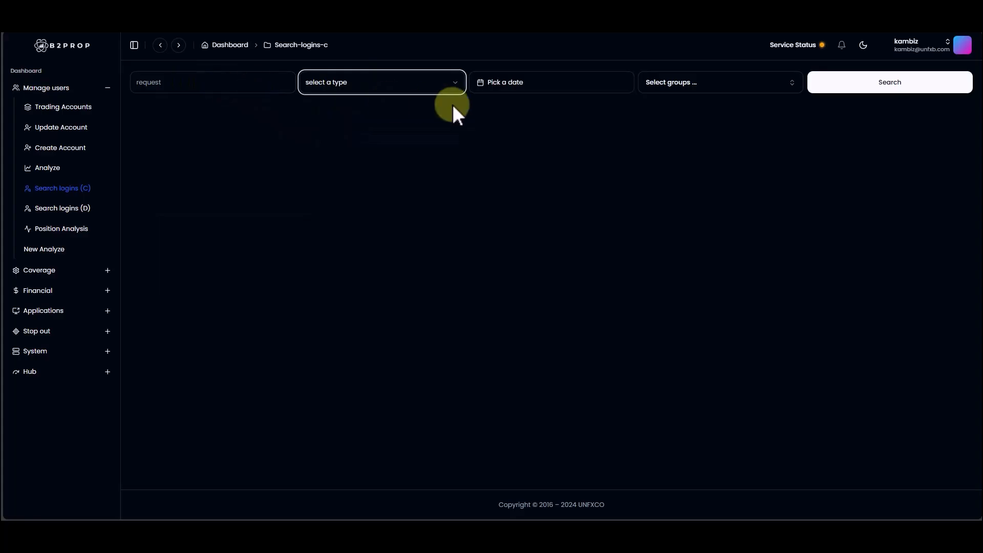
pyautogui.click(552, 86)
pyautogui.click(500, 182)
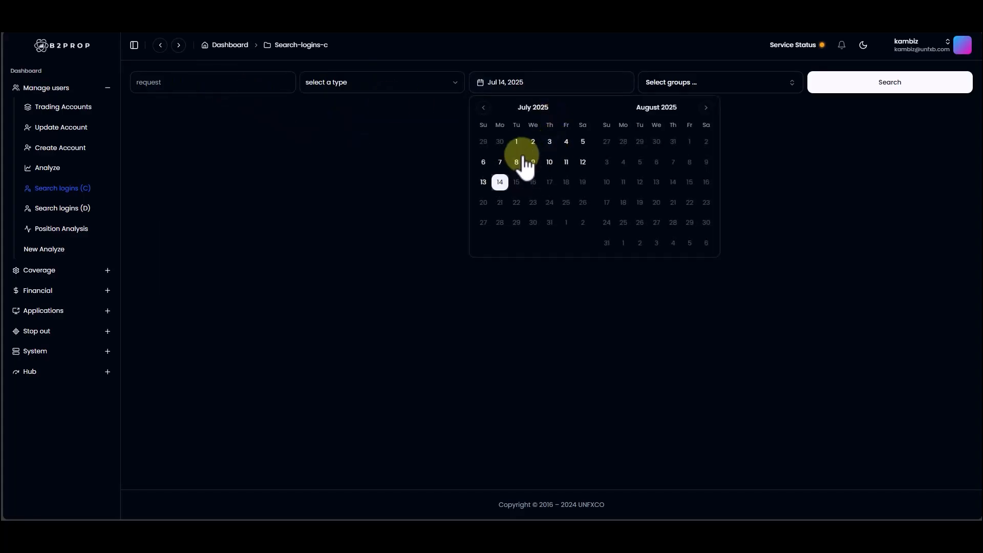
pyautogui.click(516, 142)
pyautogui.click(749, 82)
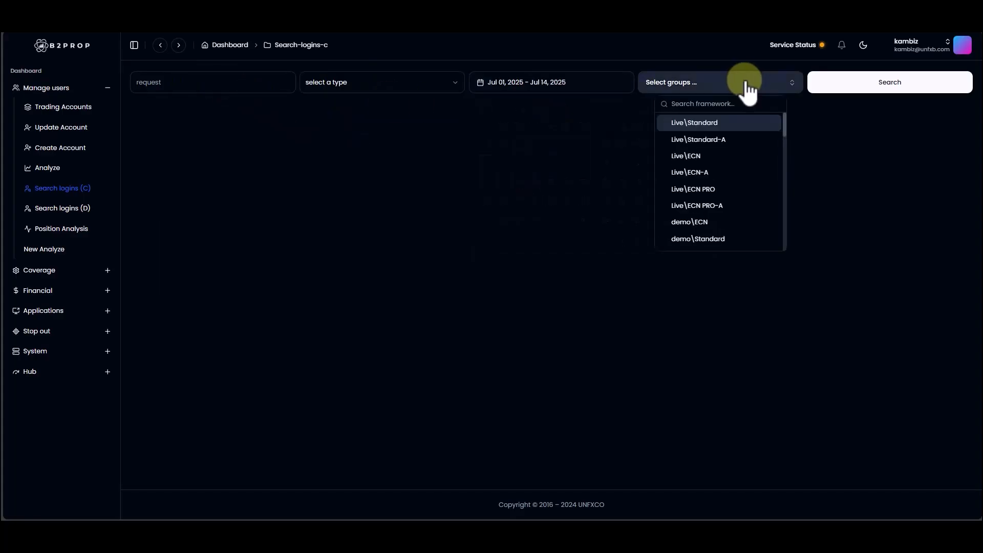
pyautogui.click(747, 84)
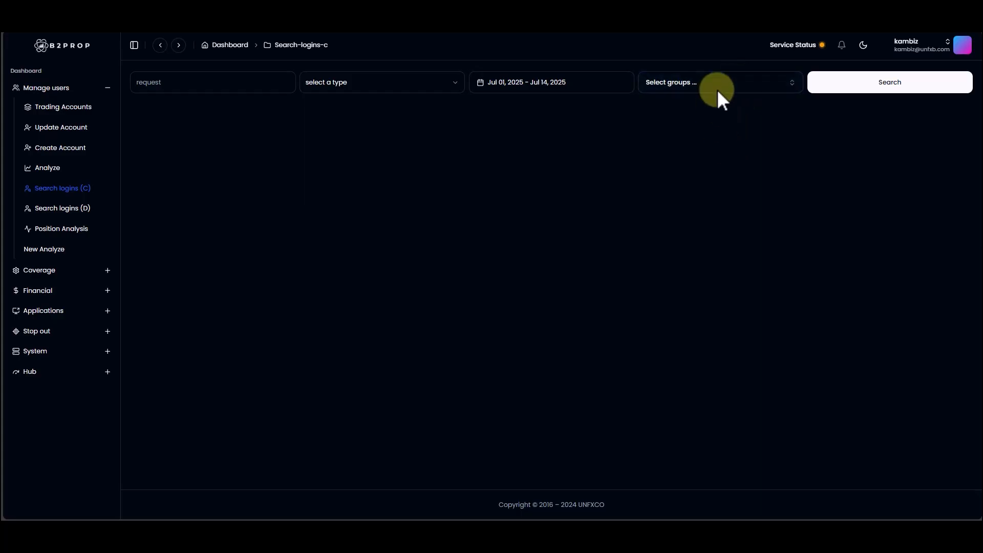
pyautogui.click(217, 83)
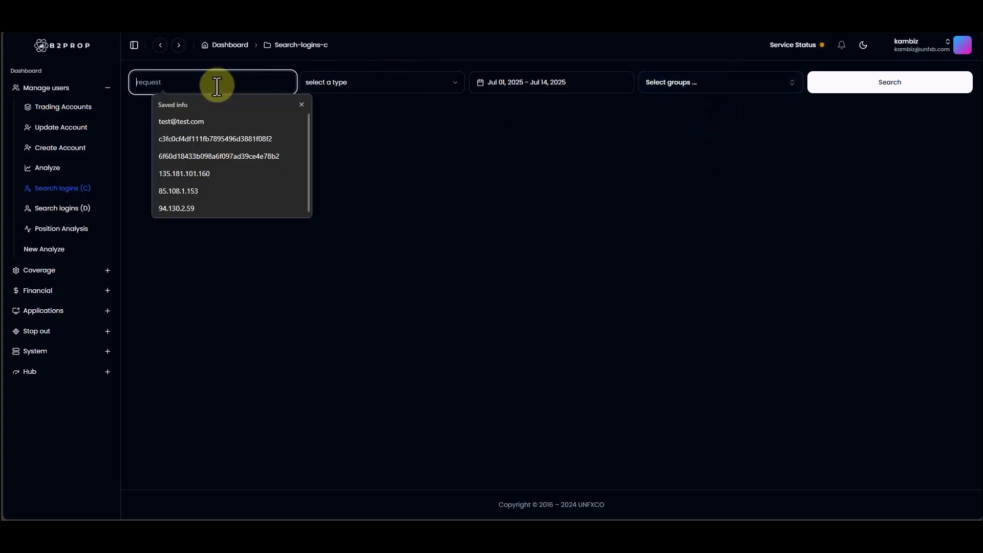
pyautogui.click(402, 86)
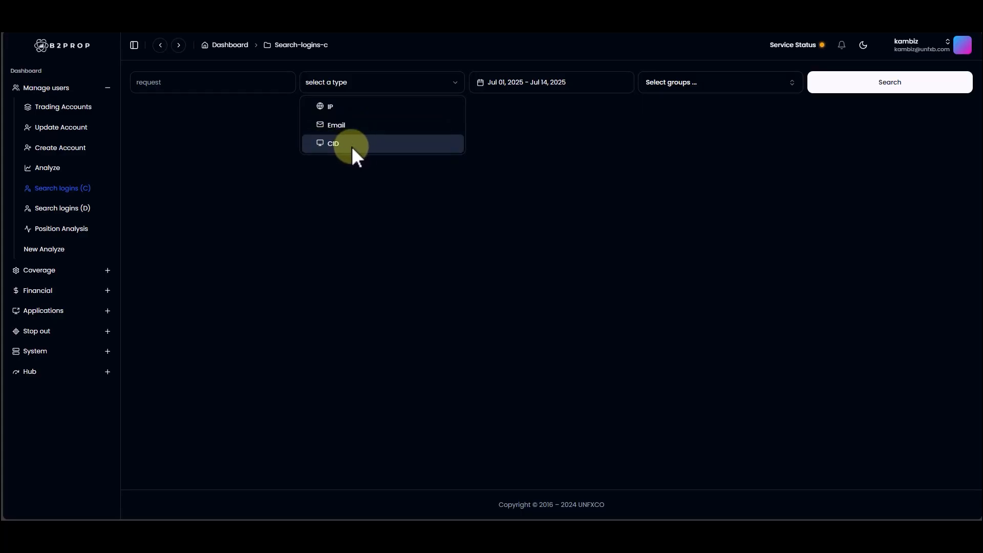
# Step: View the Search logins (D) form for comparison and return to Search logins (C)
pyautogui.click(52, 208)
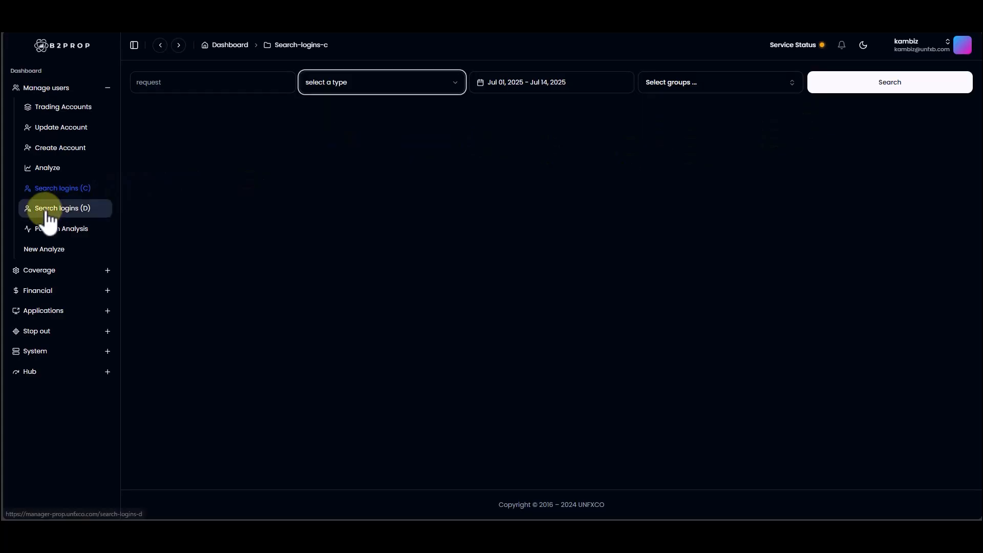
pyautogui.click(63, 208)
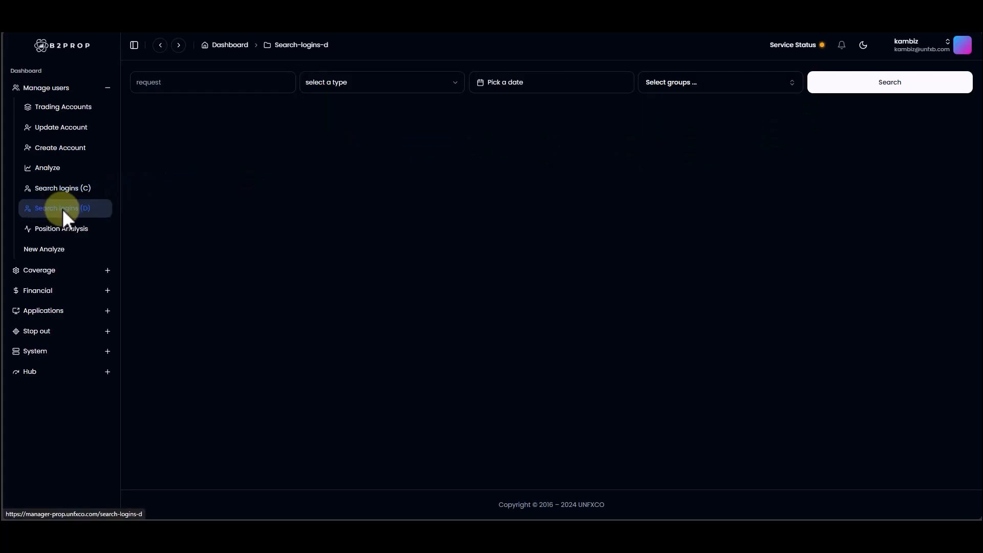
pyautogui.click(60, 189)
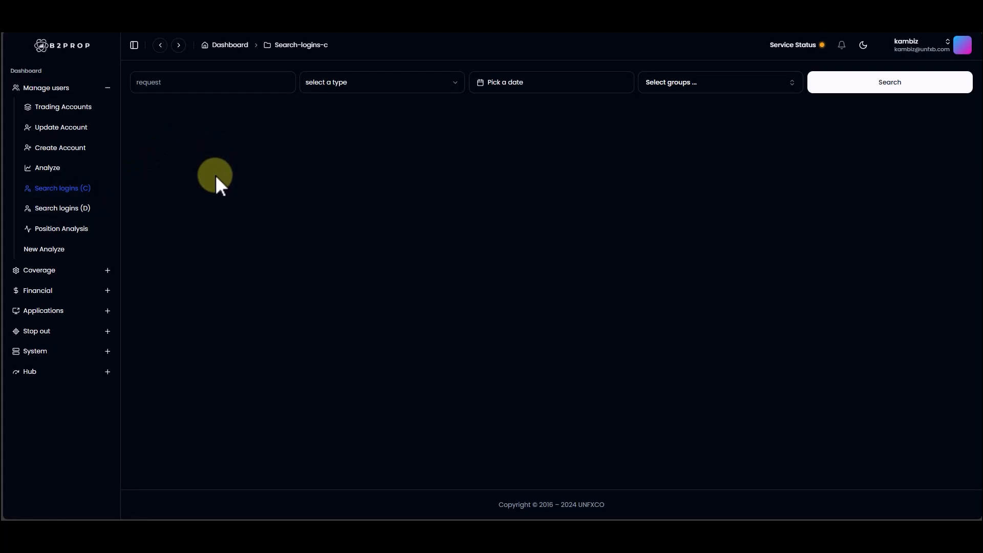
# Step: Set the Search logins (C) type to CID and paste the copied computer ID as the request
pyautogui.click(198, 80)
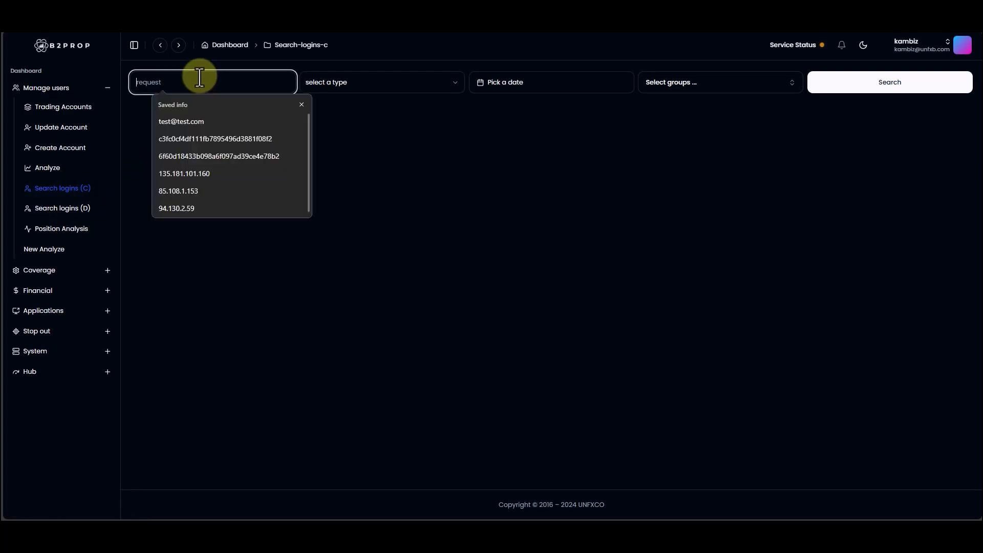
pyautogui.click(368, 84)
pyautogui.click(346, 142)
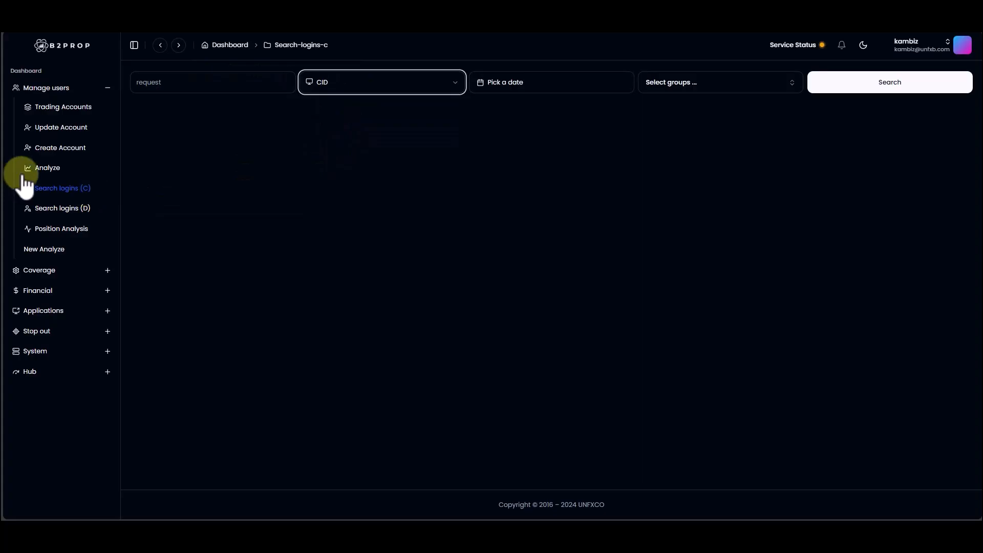
pyautogui.click(75, 166)
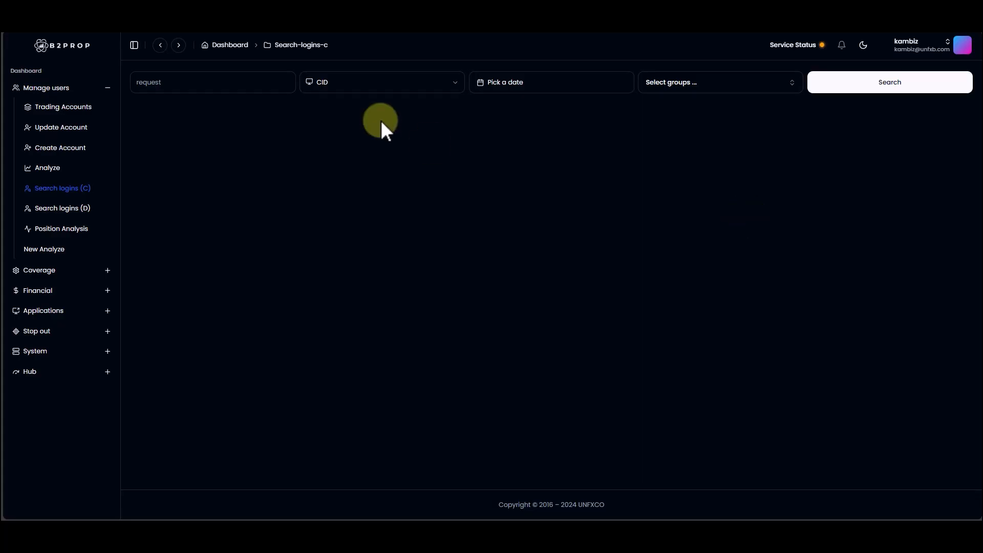
pyautogui.click(246, 88)
pyautogui.click(365, 86)
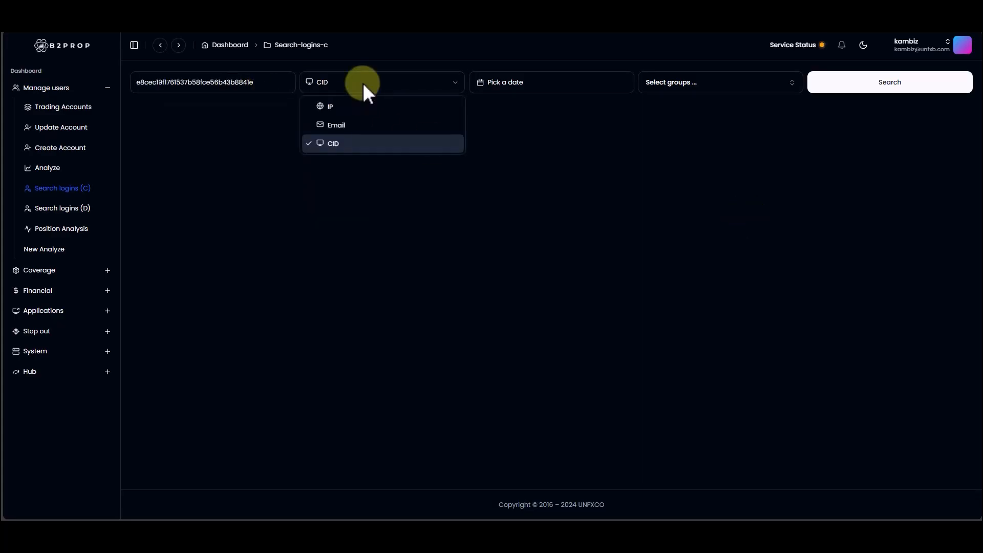
# Step: Set the login search's date range to Jul 01, 2025 through Jul 14, 2025
pyautogui.click(532, 86)
pyautogui.click(542, 87)
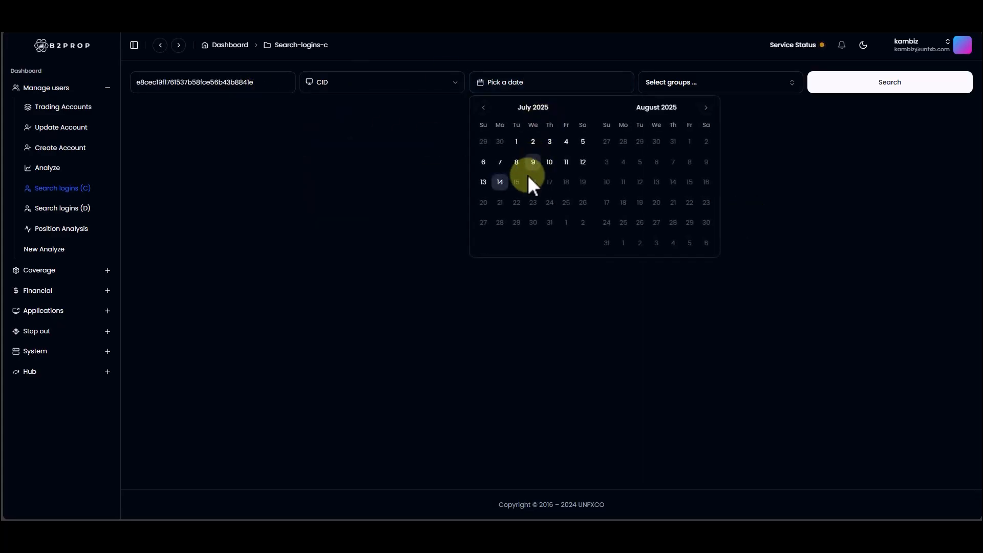
pyautogui.click(500, 184)
# Step: Select the groups Prop\Two stage 1, Prop\Two stage 2, Prop\Direct Real and Prop\Two stage Live, and run the login search
pyautogui.click(737, 85)
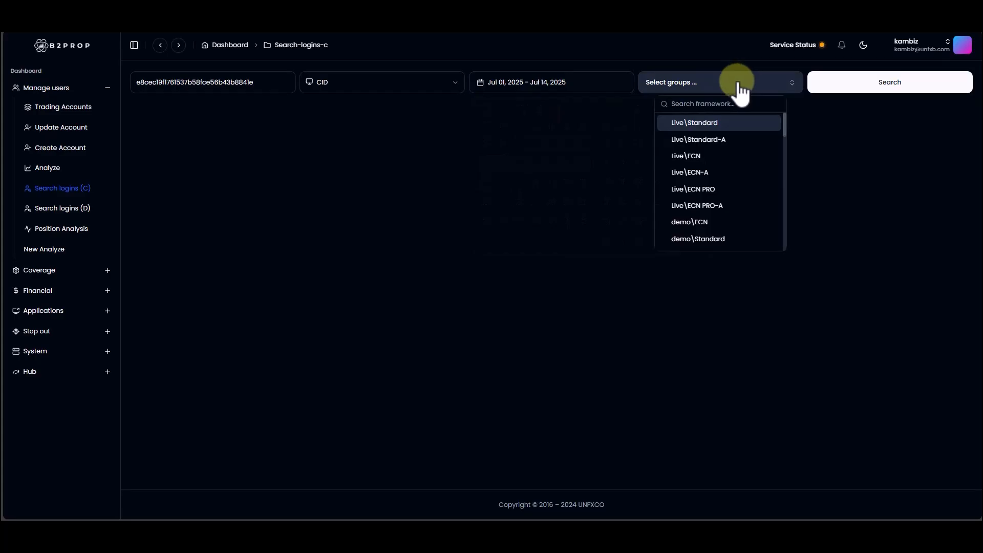
pyautogui.scroll(-5, 741, 177)
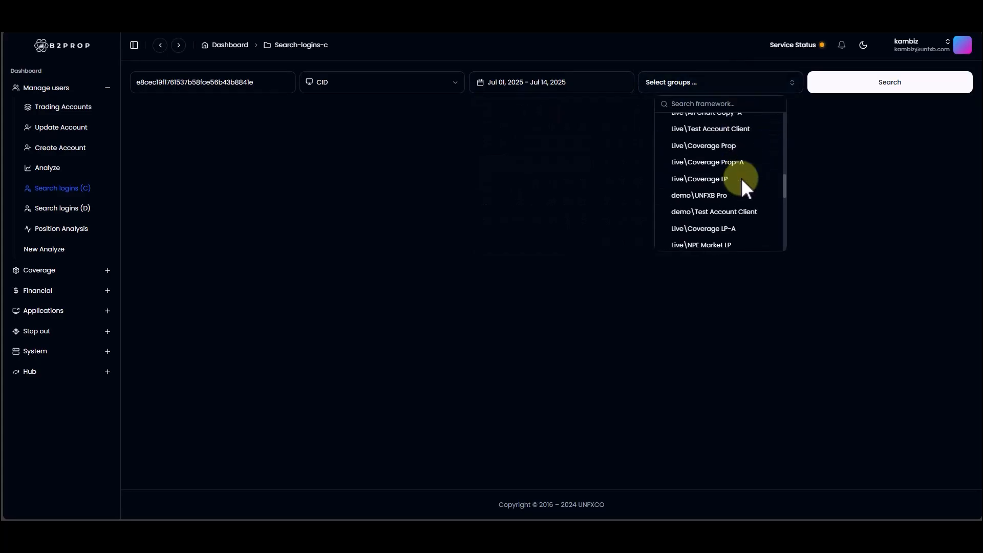
pyautogui.write('prop')
pyautogui.click(718, 124)
pyautogui.click(717, 141)
pyautogui.click(719, 174)
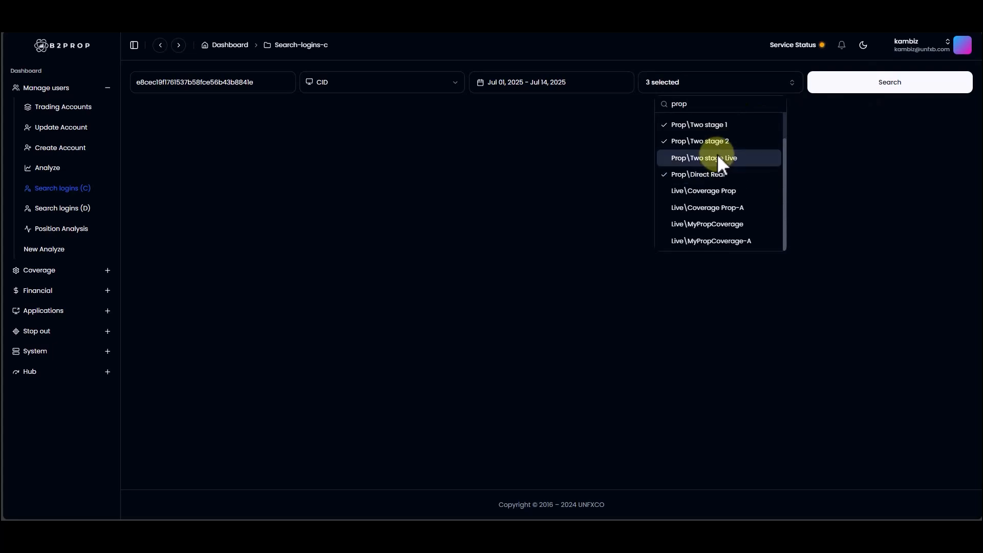
pyautogui.click(716, 158)
pyautogui.click(908, 83)
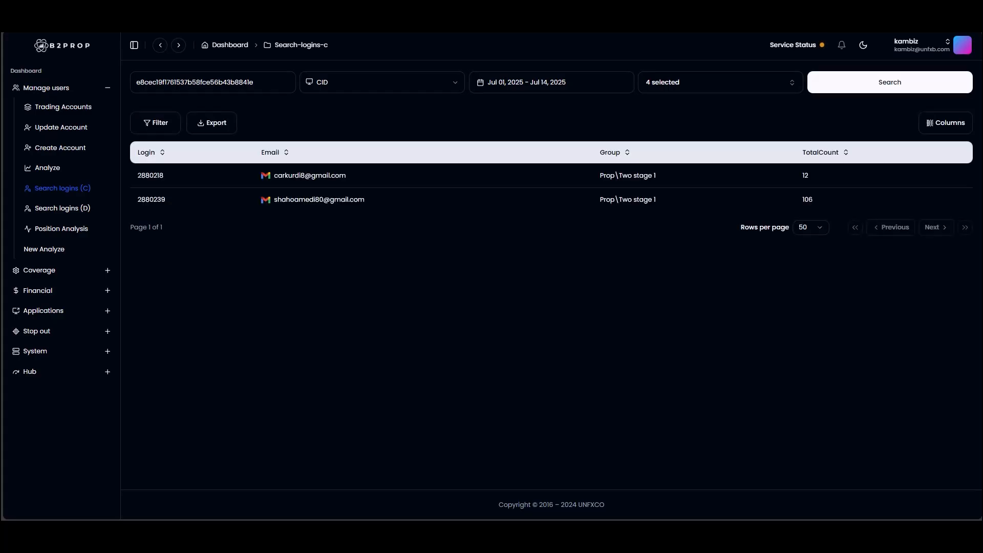
# Step: Compare the found logins, the searched computer ID and the total login count of each account
pyautogui.doubleClick(142, 180)
pyautogui.doubleClick(148, 200)
pyautogui.click(172, 80)
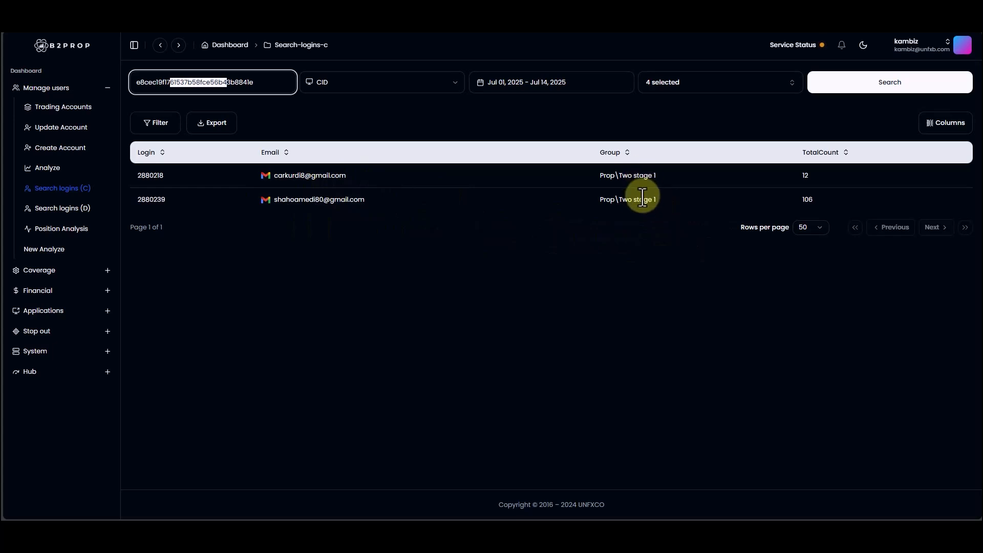
pyautogui.click(807, 174)
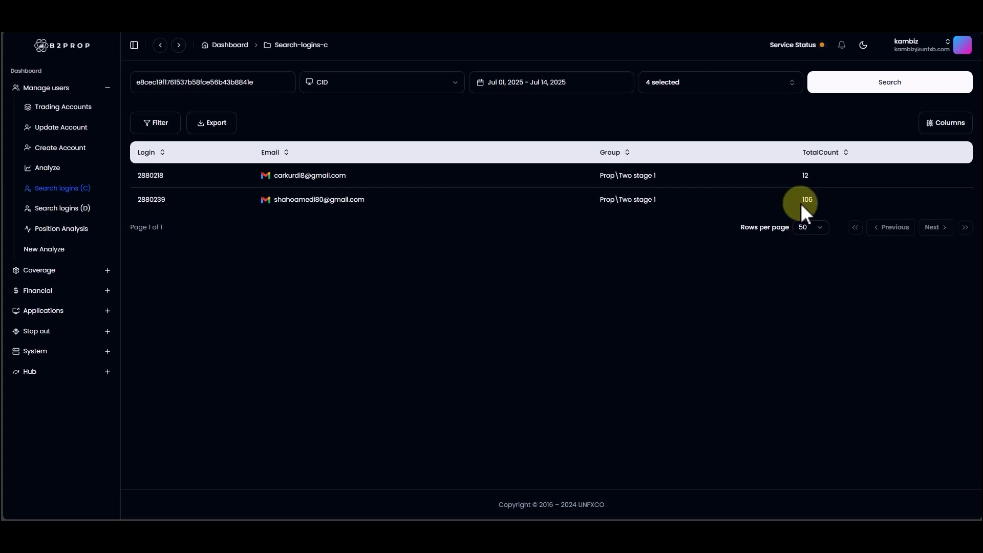
# Step: In Search logins (D), enter the same computer ID with type CID and the date range Jul 01, 2025 to Jul 14, 2025
pyautogui.click(56, 208)
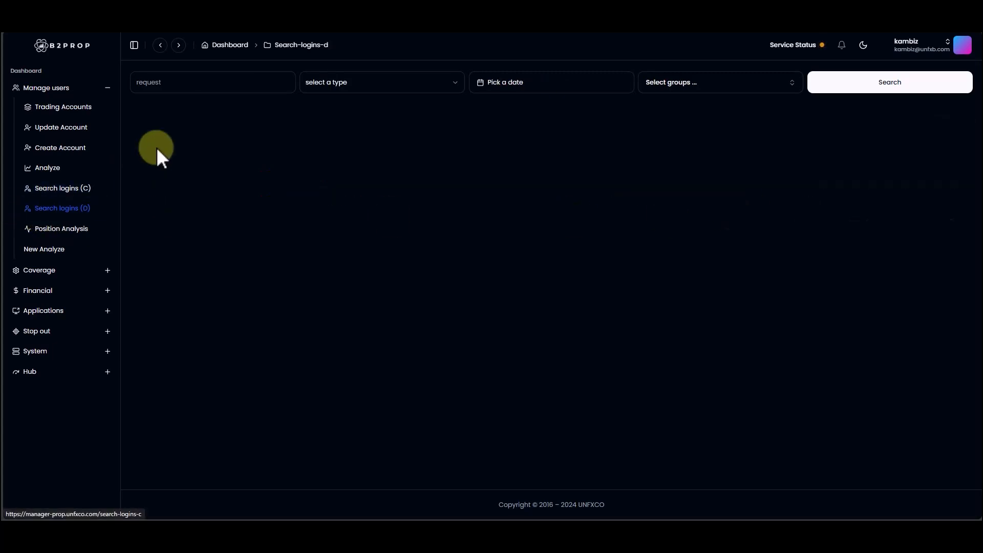
pyautogui.click(211, 83)
pyautogui.click(352, 89)
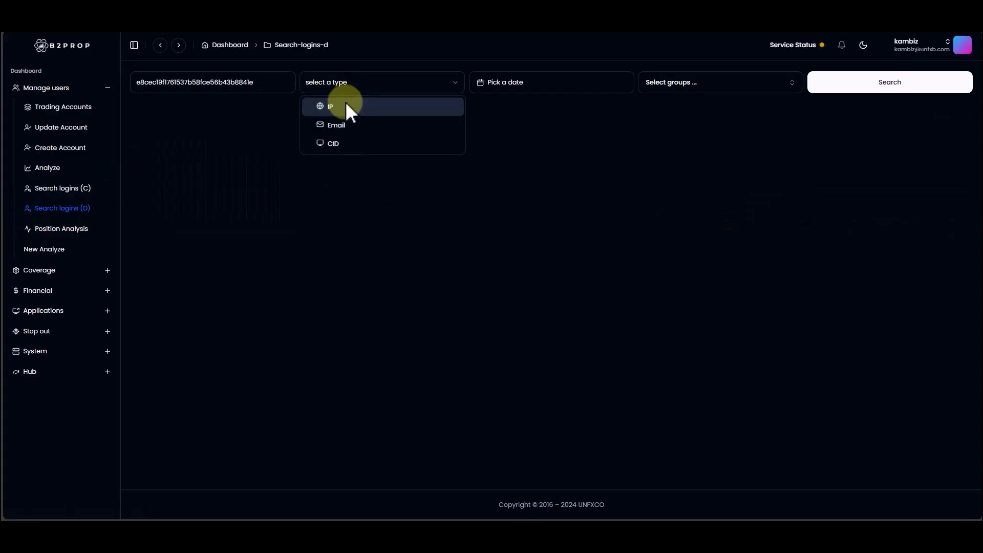
pyautogui.click(338, 142)
pyautogui.click(531, 85)
pyautogui.click(500, 182)
pyautogui.click(516, 141)
# Step: Select the Prop groups Single stage, Single stage Live, Two stage 1, Two stage 2 and Two stage Live, and run the detailed login search
pyautogui.click(685, 83)
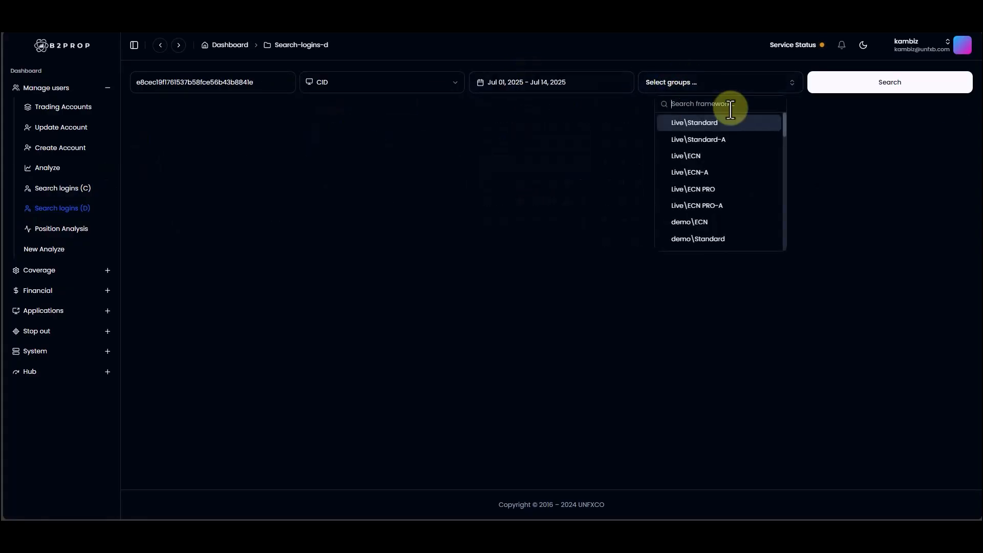
pyautogui.write('prop')
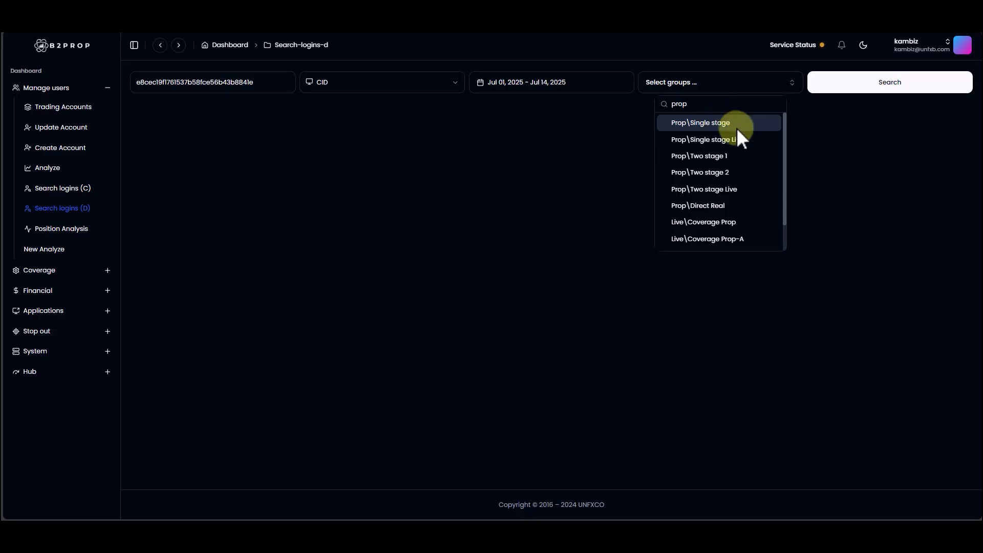
pyautogui.click(736, 126)
pyautogui.click(737, 139)
pyautogui.click(734, 157)
pyautogui.click(727, 173)
pyautogui.click(726, 189)
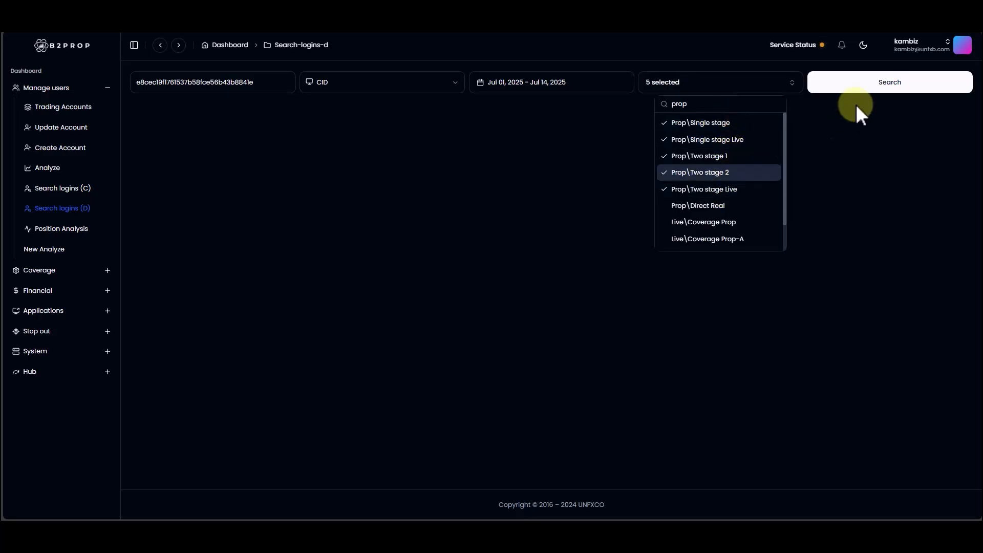
pyautogui.click(876, 86)
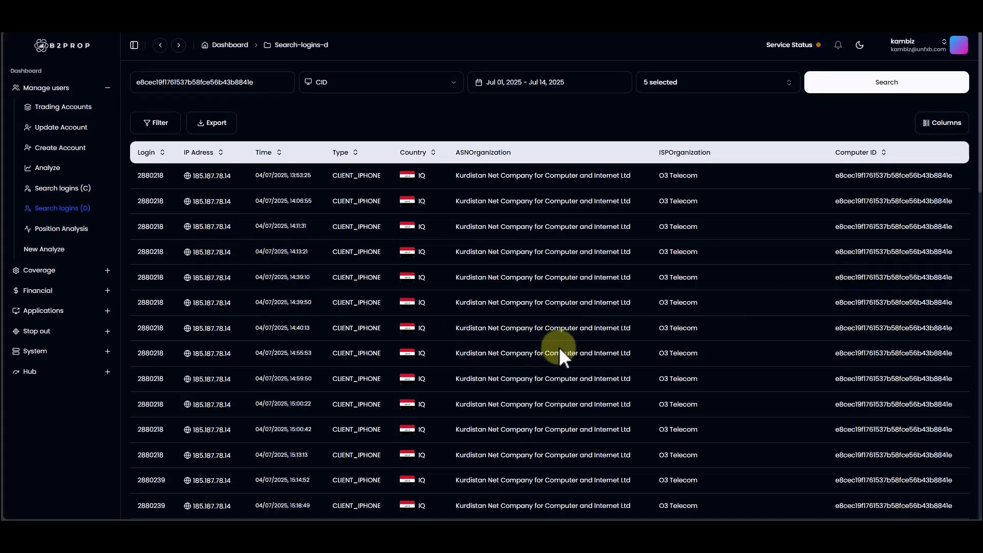
# Step: Raise the number of rows per page for the detailed login results and review the records through to the end
pyautogui.scroll(-5, 582, 353)
pyautogui.scroll(-10, 583, 353)
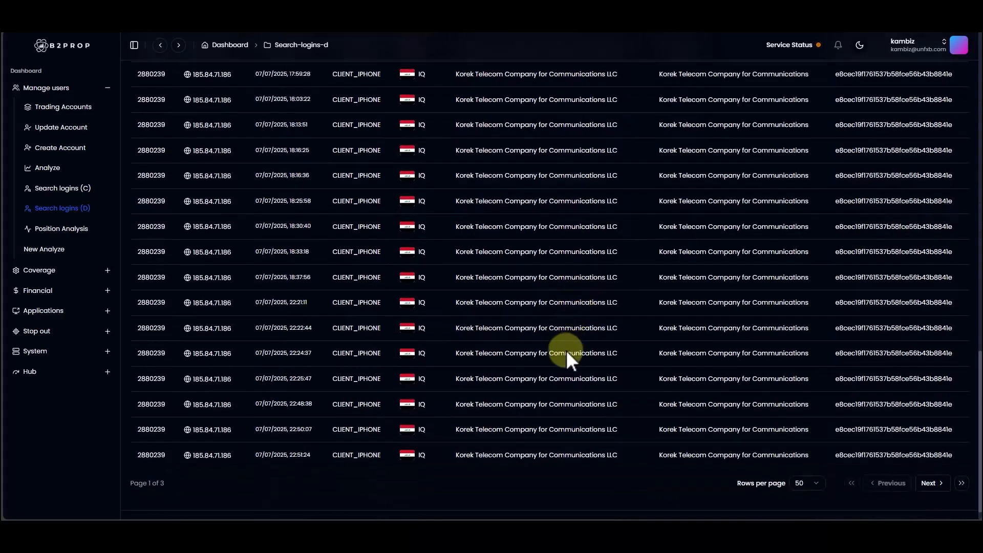
pyautogui.click(809, 463)
pyautogui.click(809, 430)
pyautogui.scroll(-15, 425, 309)
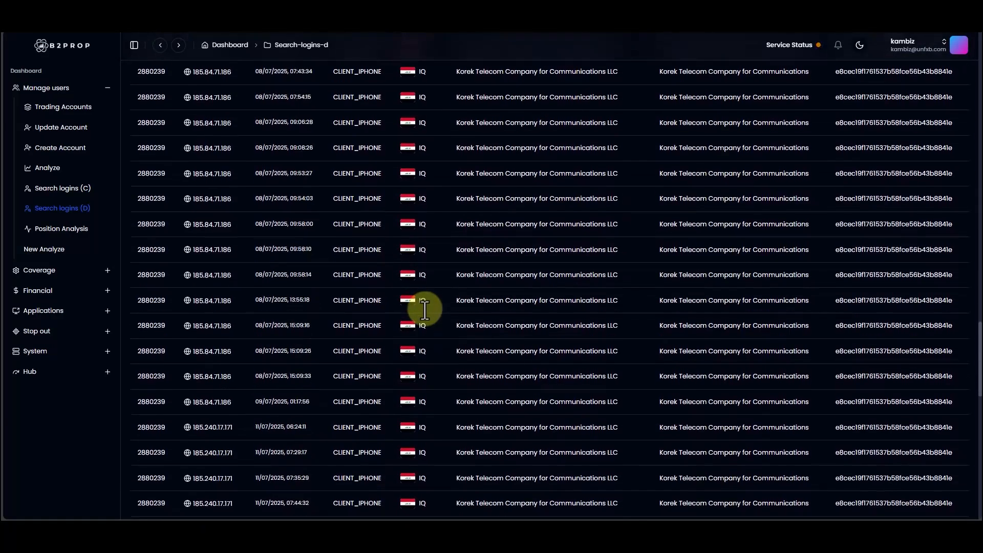
pyautogui.scroll(-5, 425, 309)
pyautogui.scroll(5, 819, 368)
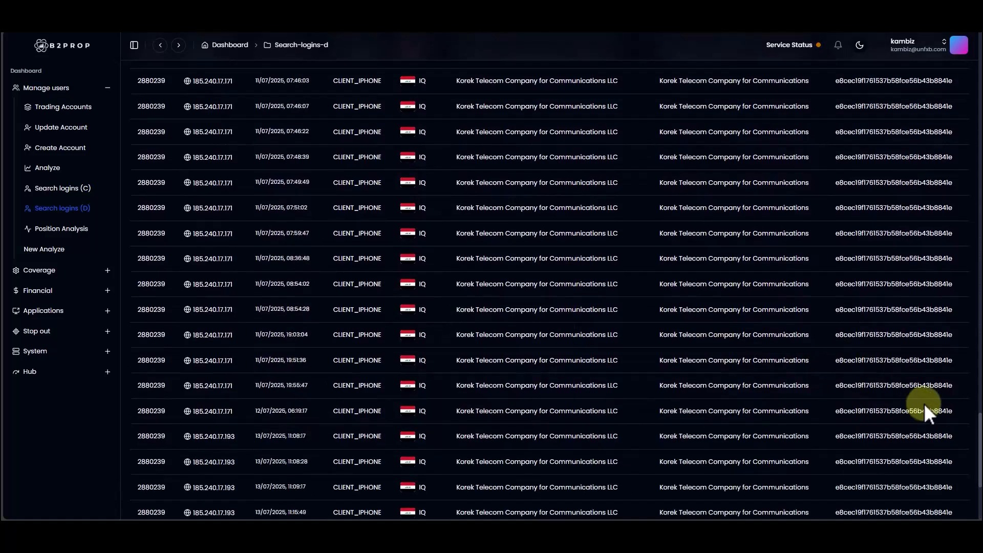
pyautogui.moveTo(978, 436); pyautogui.dragTo(966, 55)
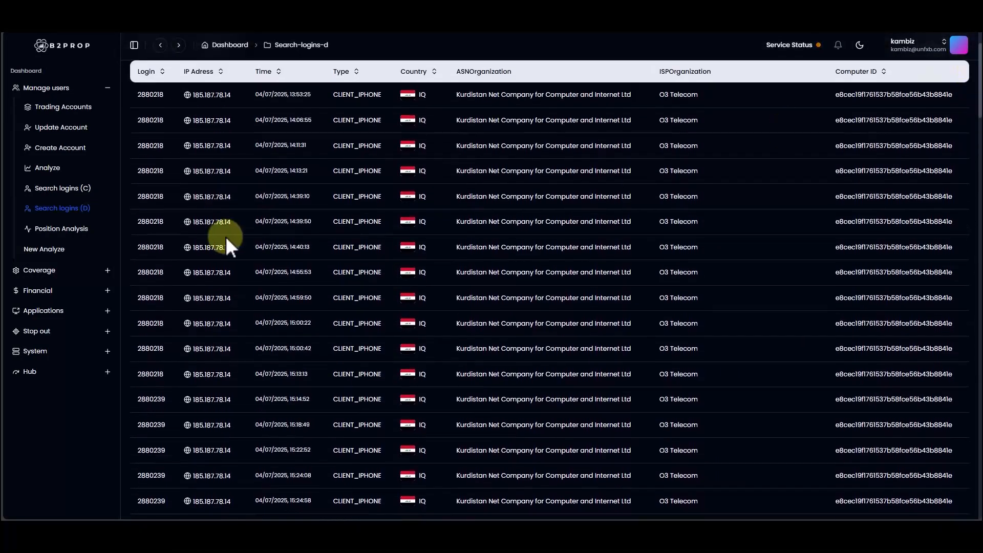
# Step: Compare the accounts that used the same computer ID and select the second account's login number in the results
pyautogui.scroll(-10, 158, 308)
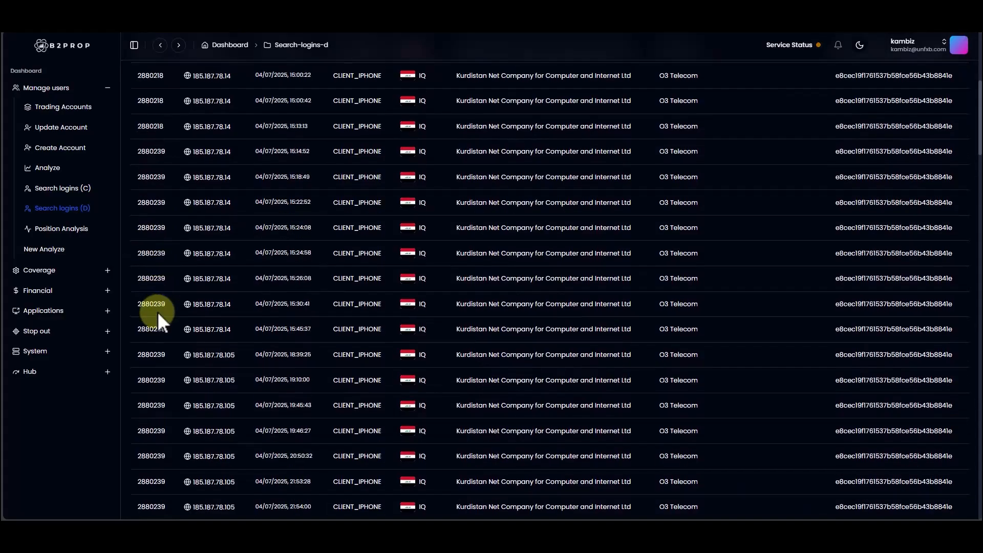
pyautogui.doubleClick(149, 267)
pyautogui.hotkey('ctrl', 'c')
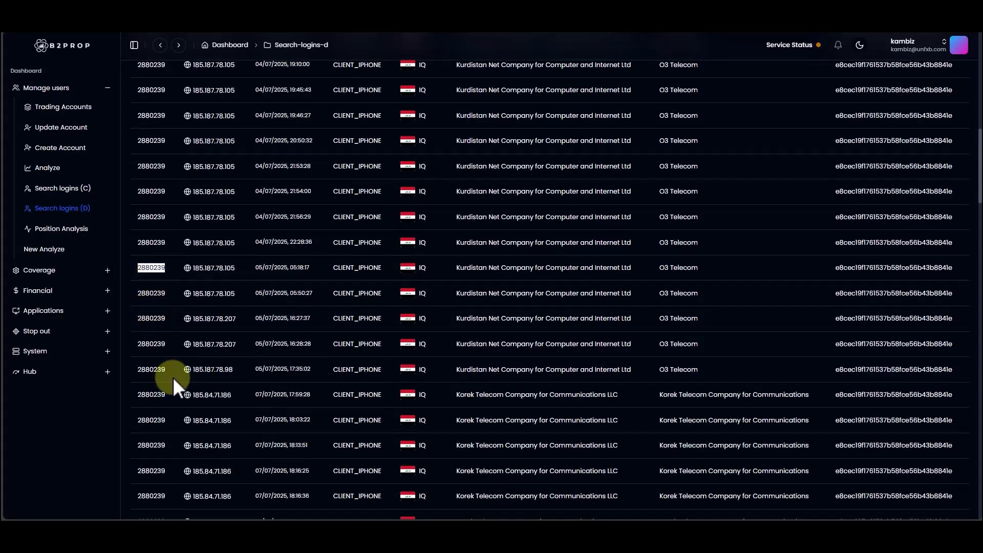
pyautogui.scroll(1, 265, 380)
pyautogui.scroll(10, 259, 368)
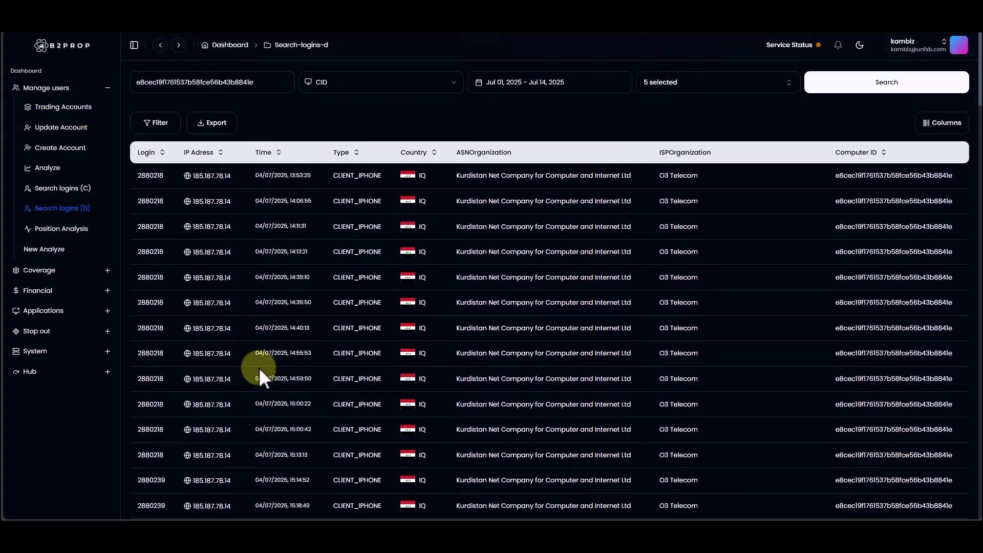
# Step: Open the Position Analysis page
pyautogui.click(51, 231)
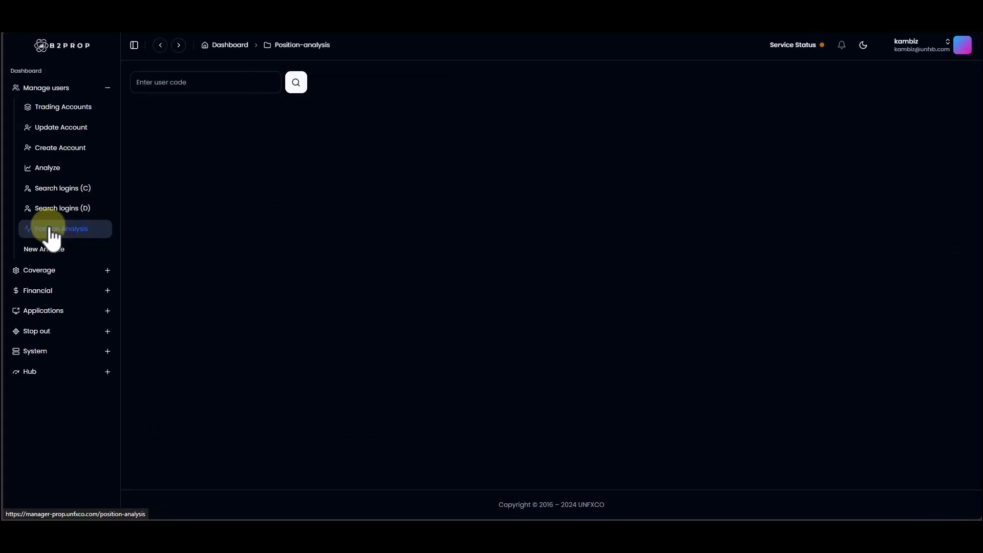
pyautogui.click(191, 81)
pyautogui.hotkey('ctrl', 'v')
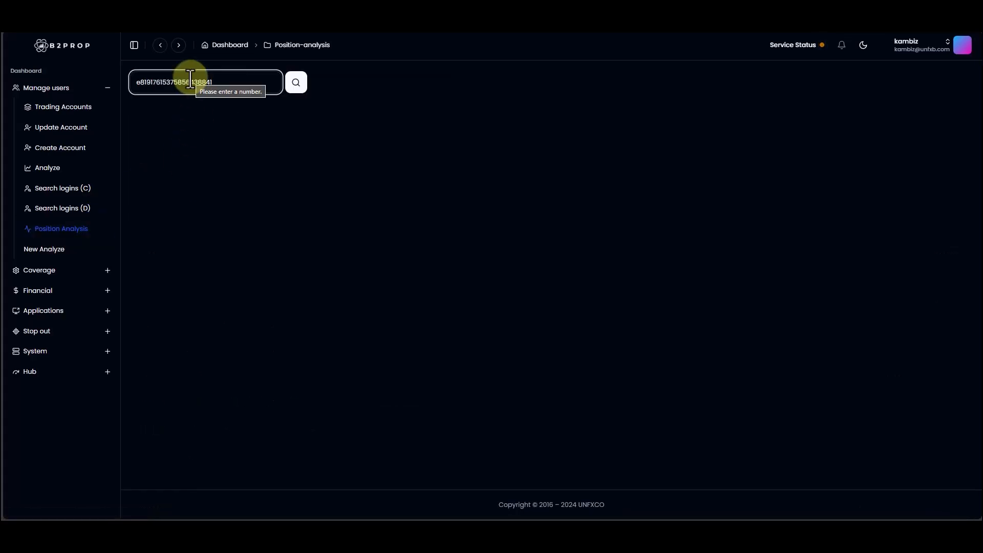
pyautogui.press('Return')
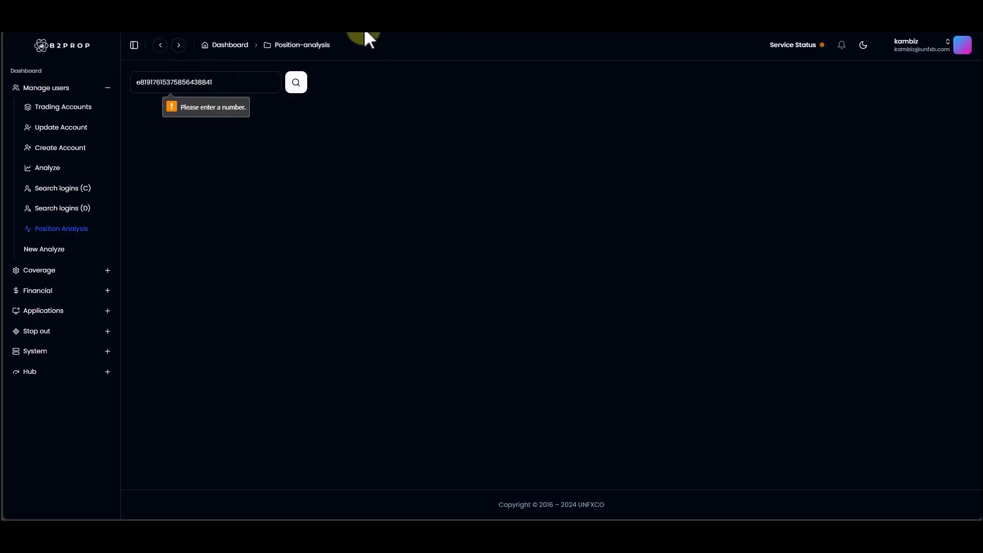
# Step: Replace the user code with the second account's login number and look up its positions
pyautogui.doubleClick(145, 81)
pyautogui.hotkey('ctrl', 'v')
pyautogui.press('Return')
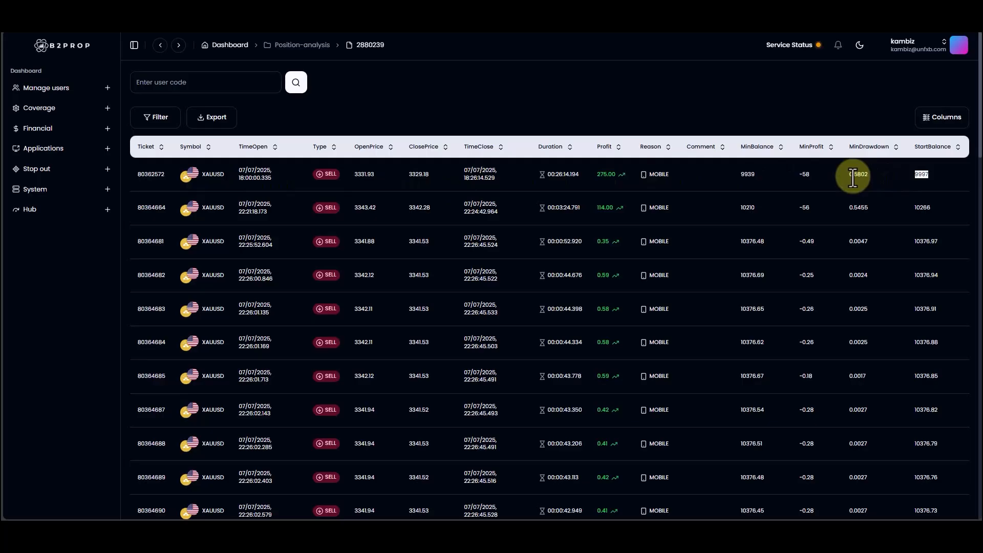
# Step: Check the MinProfit and MinBalance of the first XAUUSD sell position and show its details
pyautogui.click(804, 176)
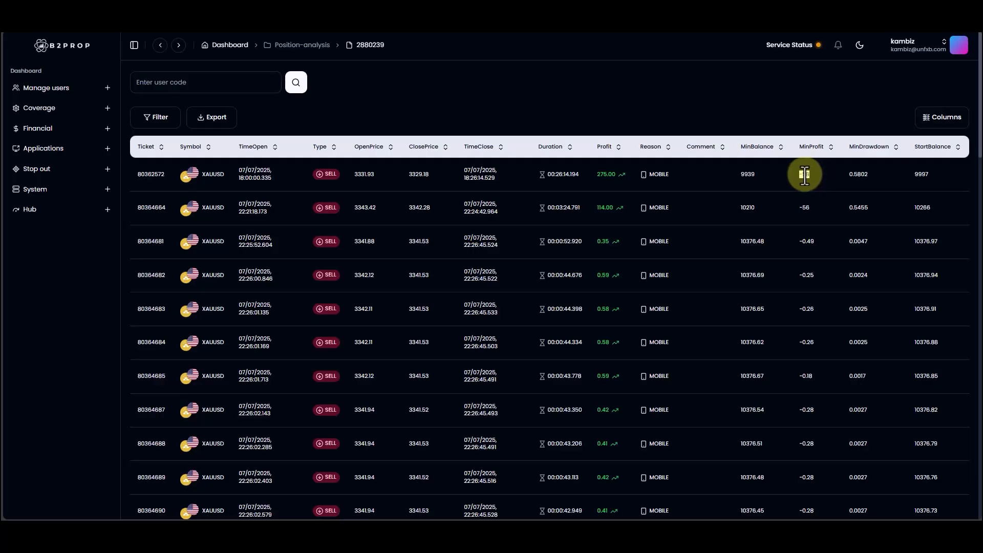
pyautogui.doubleClick(748, 175)
pyautogui.rightClick(514, 177)
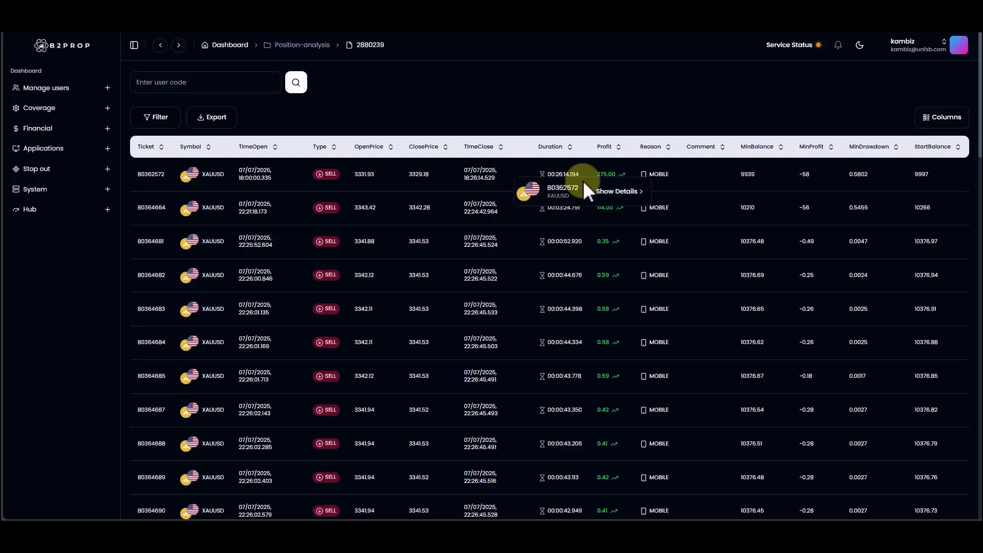
pyautogui.click(639, 195)
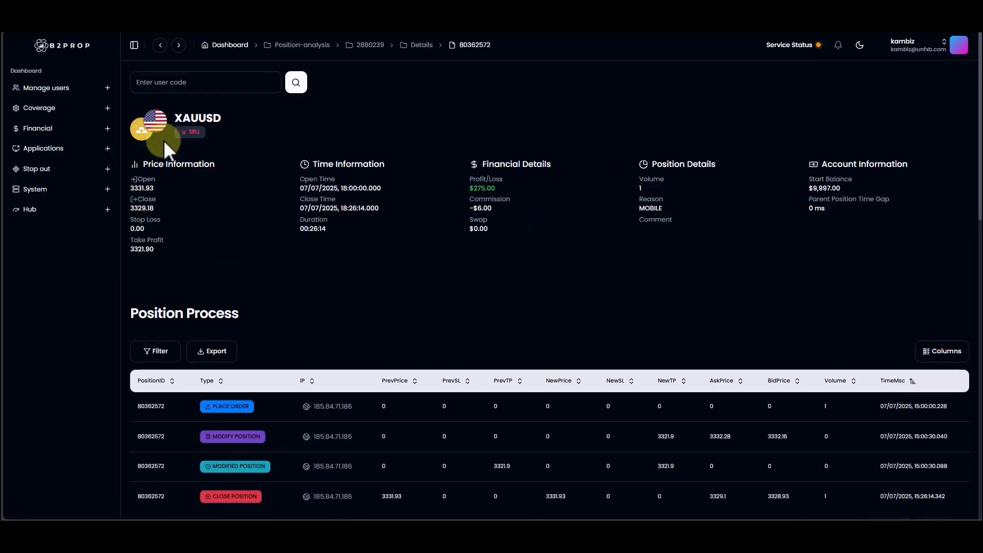
# Step: Examine the Position Process entries one by one: Place Order, Modify Position, Modified Position and Close Position
pyautogui.scroll(-5, 406, 186)
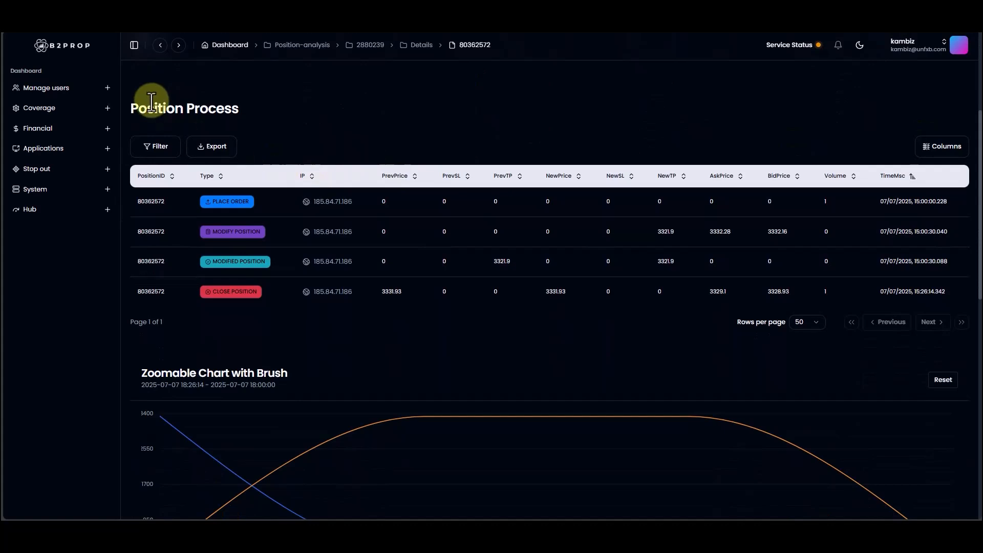
pyautogui.moveTo(139, 105); pyautogui.dragTo(239, 107)
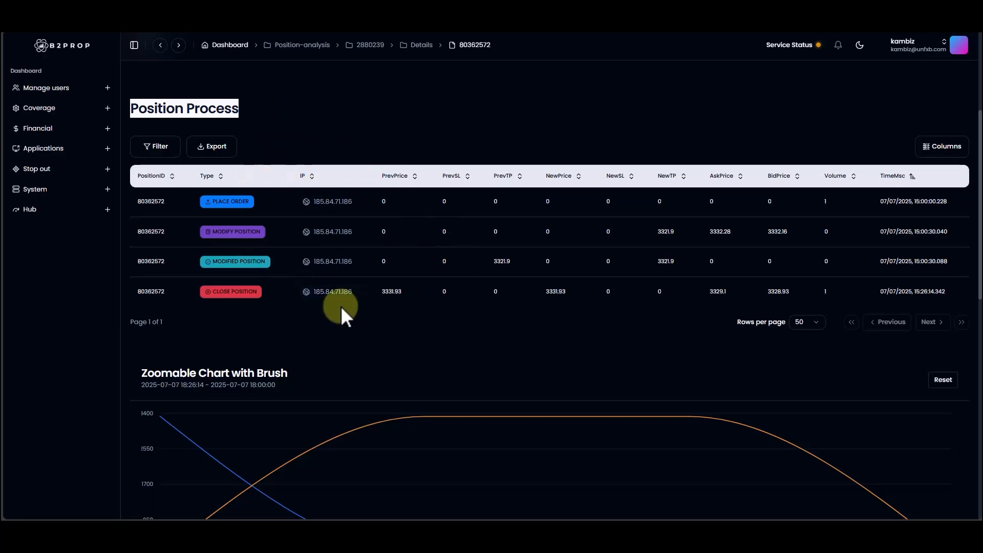
pyautogui.moveTo(134, 202); pyautogui.dragTo(950, 201)
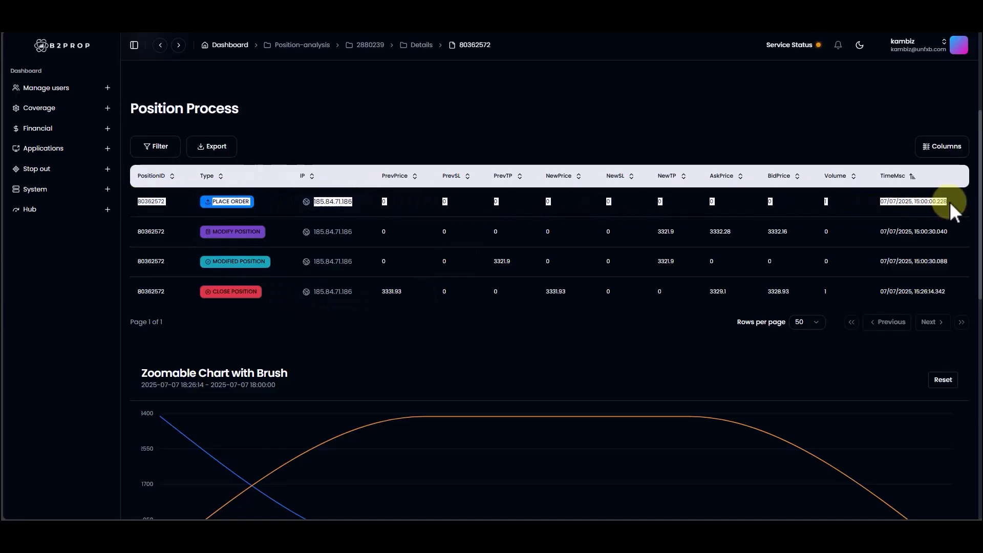
pyautogui.click(945, 203)
pyautogui.moveTo(134, 233); pyautogui.dragTo(961, 237)
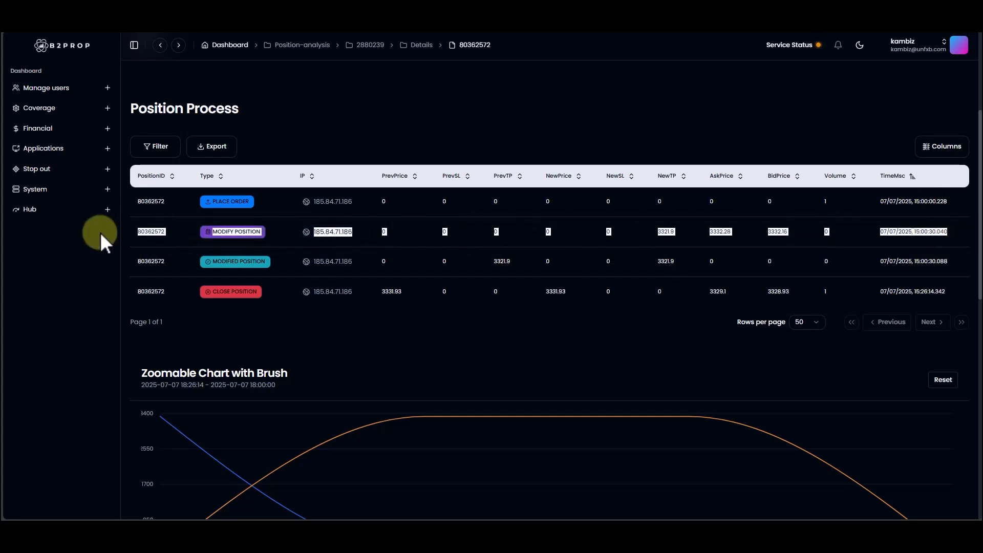
pyautogui.moveTo(136, 255); pyautogui.dragTo(827, 251)
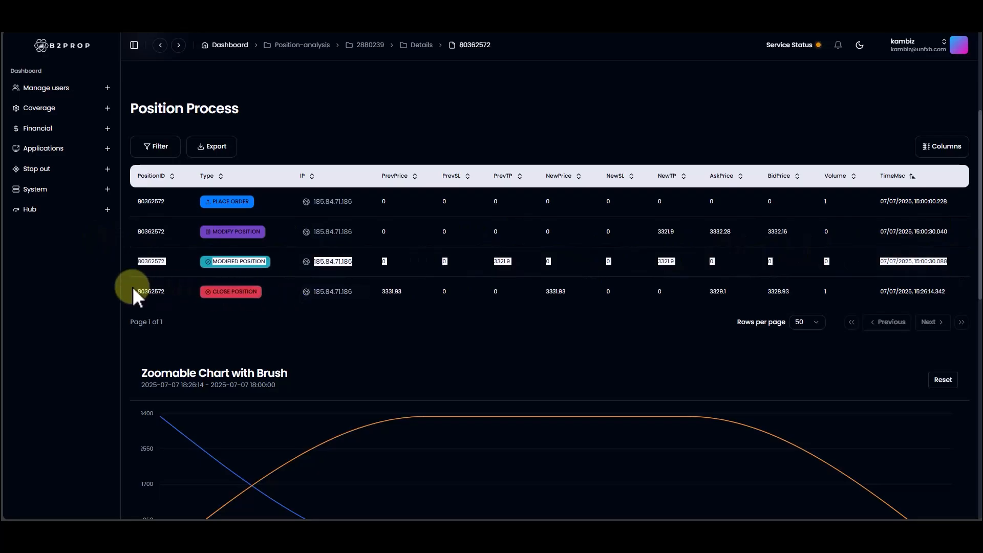
pyautogui.moveTo(136, 290); pyautogui.dragTo(979, 292)
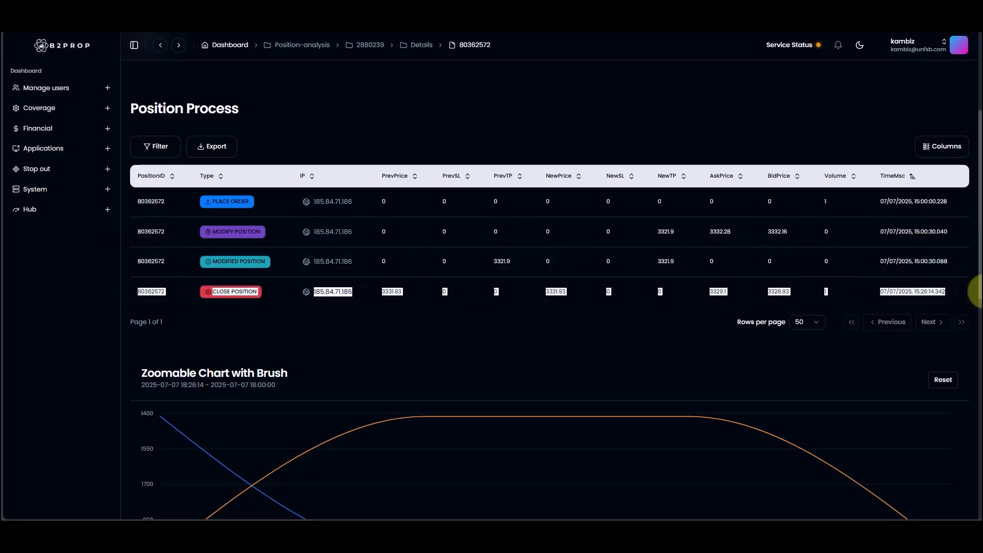
pyautogui.click(237, 202)
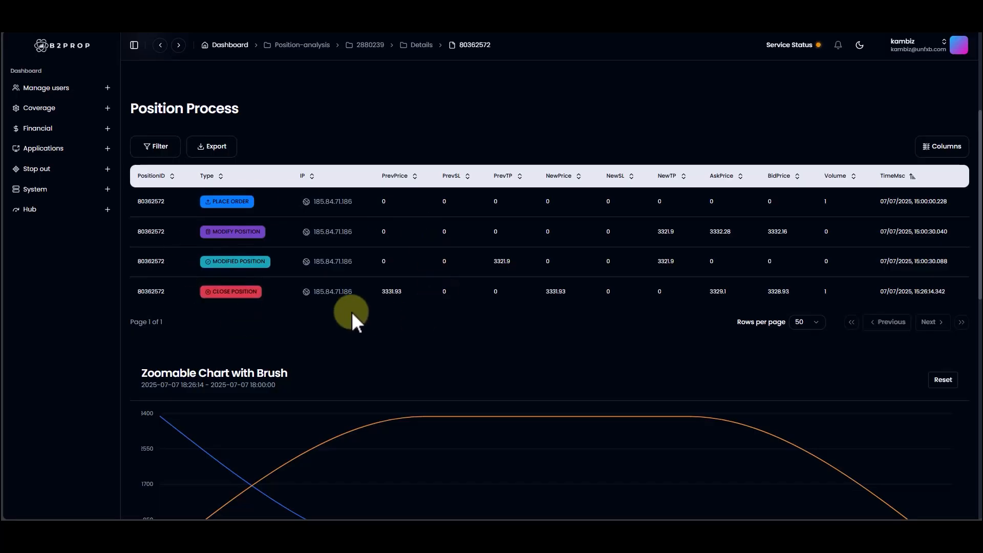
# Step: Review the price, stop loss and take profit chart and switch the position's profit chart to the baseline style
pyautogui.scroll(-3, 464, 305)
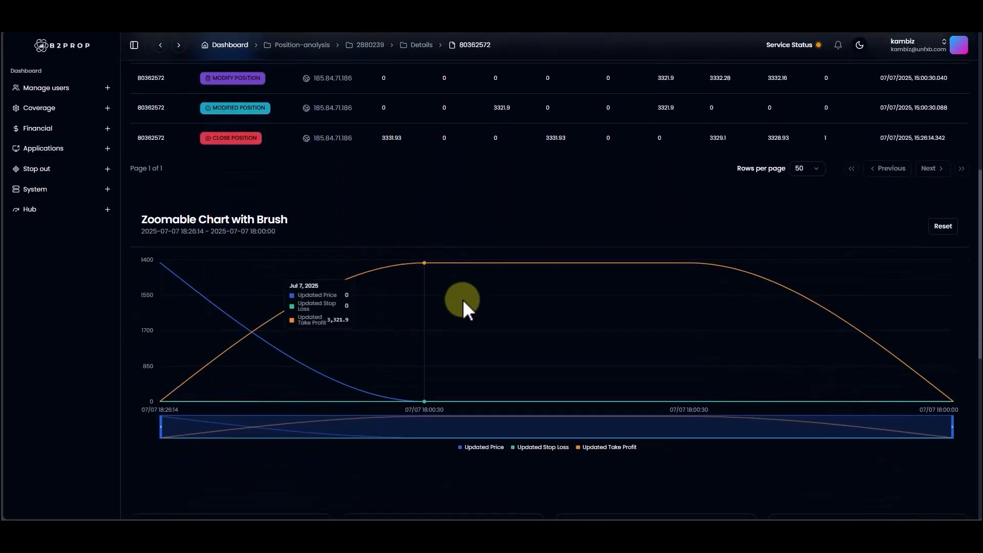
pyautogui.scroll(-8, 462, 299)
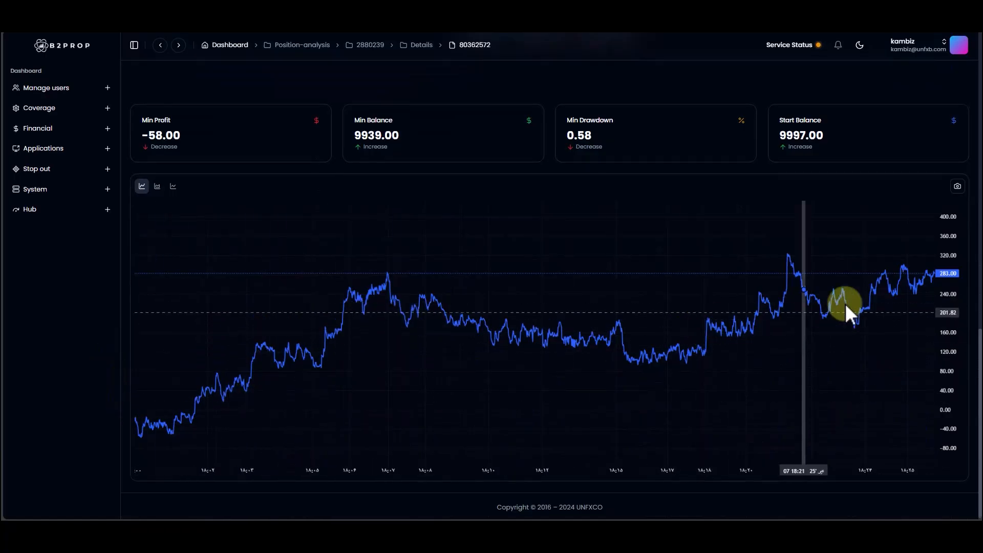
pyautogui.click(173, 187)
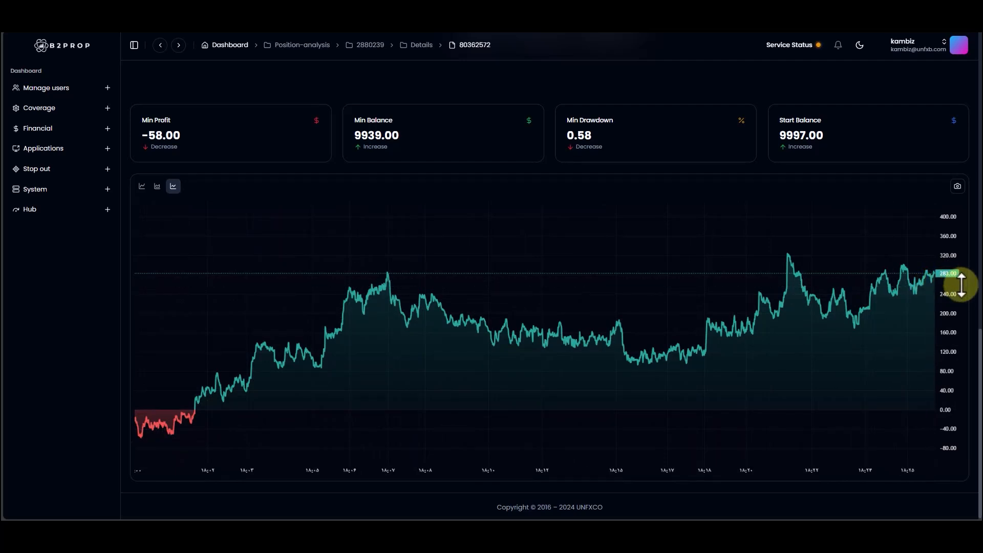
pyautogui.scroll(1, 965, 307)
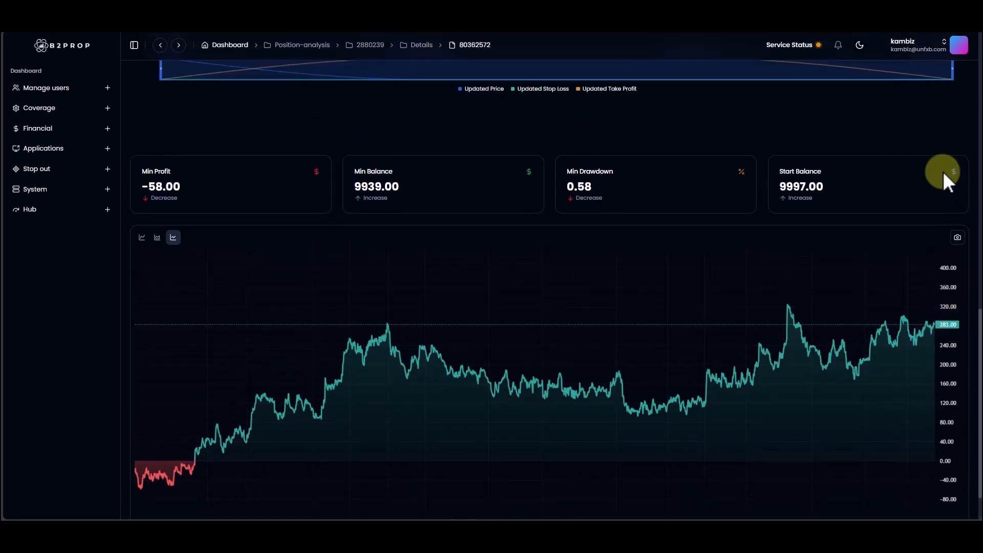
pyautogui.scroll(1, 932, 150)
pyautogui.scroll(-2, 907, 154)
pyautogui.scroll(3, 753, 140)
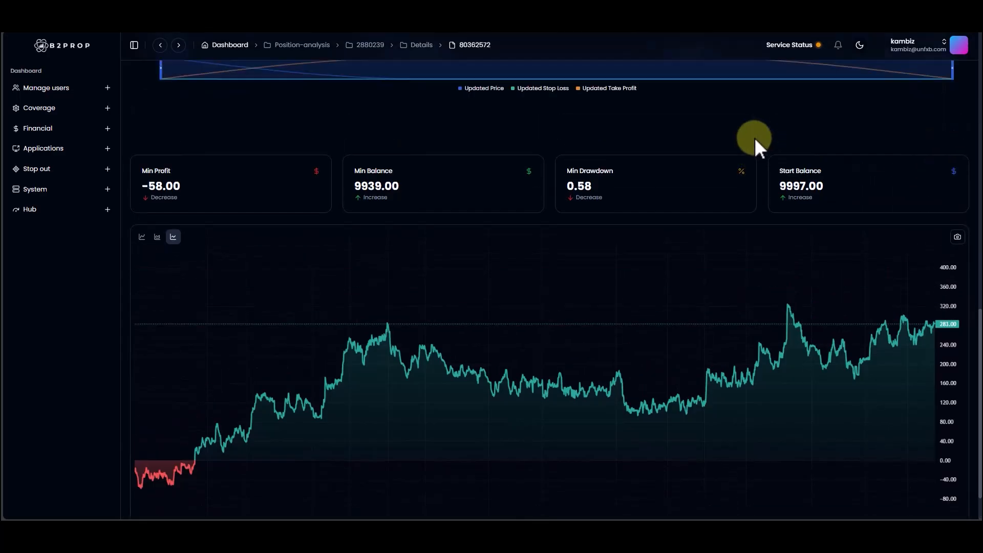
# Step: Open the Coverage Prop page and check which logins are available for selection
pyautogui.click(58, 111)
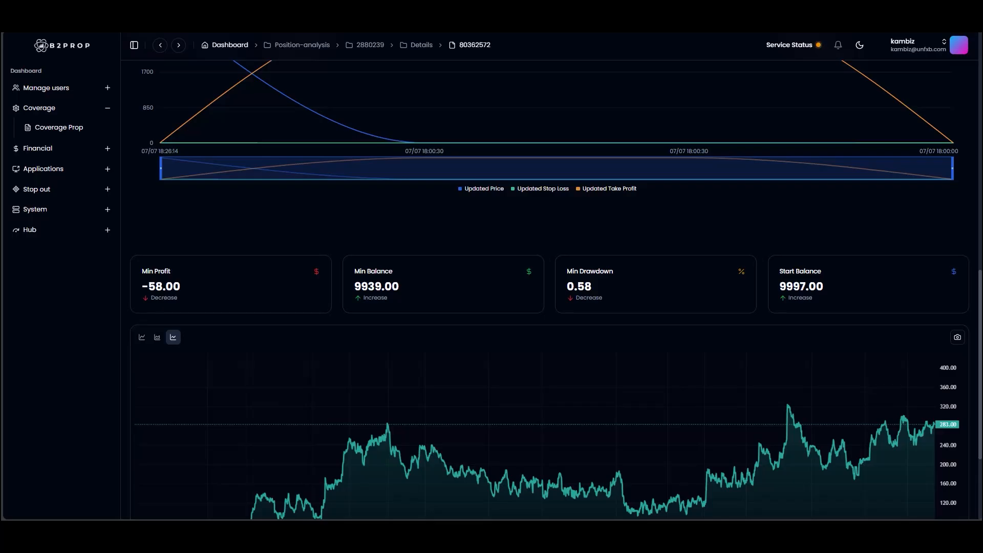
pyautogui.scroll(10, 439, 114)
pyautogui.click(84, 127)
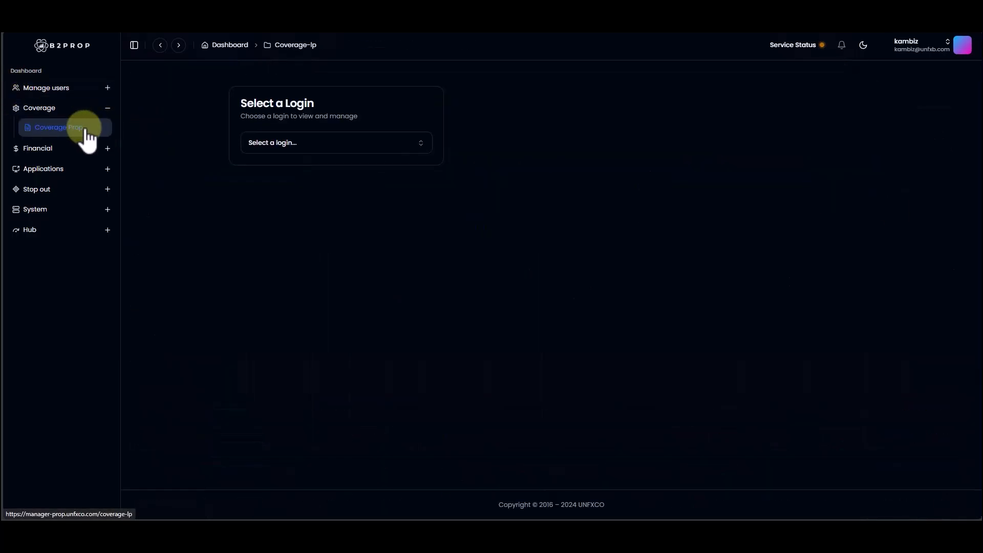
pyautogui.click(350, 149)
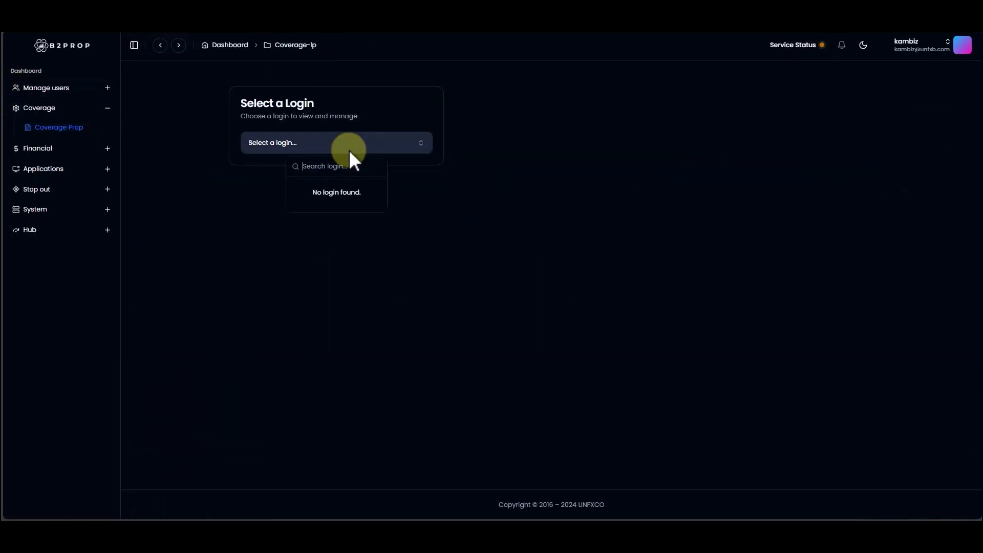
pyautogui.click(297, 143)
pyautogui.click(295, 143)
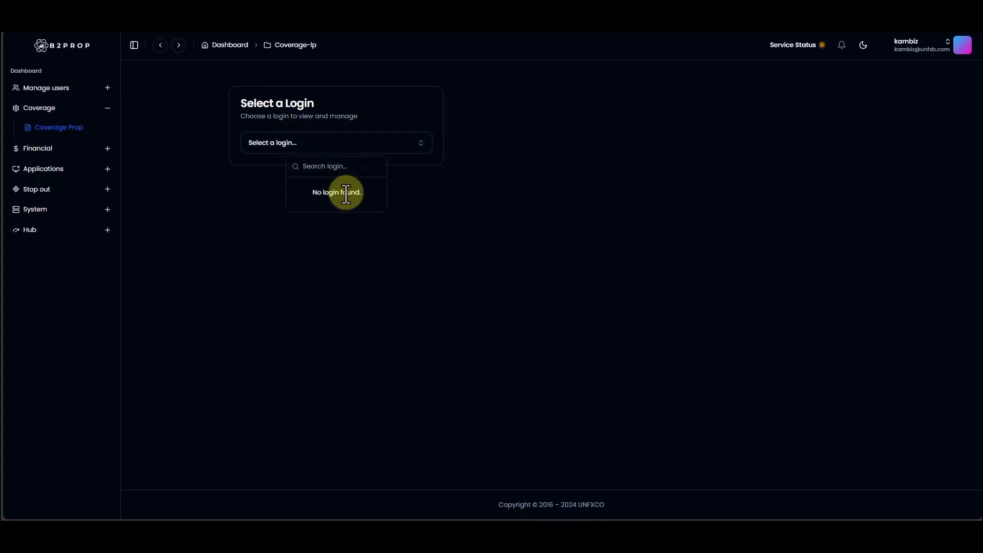
pyautogui.click(480, 238)
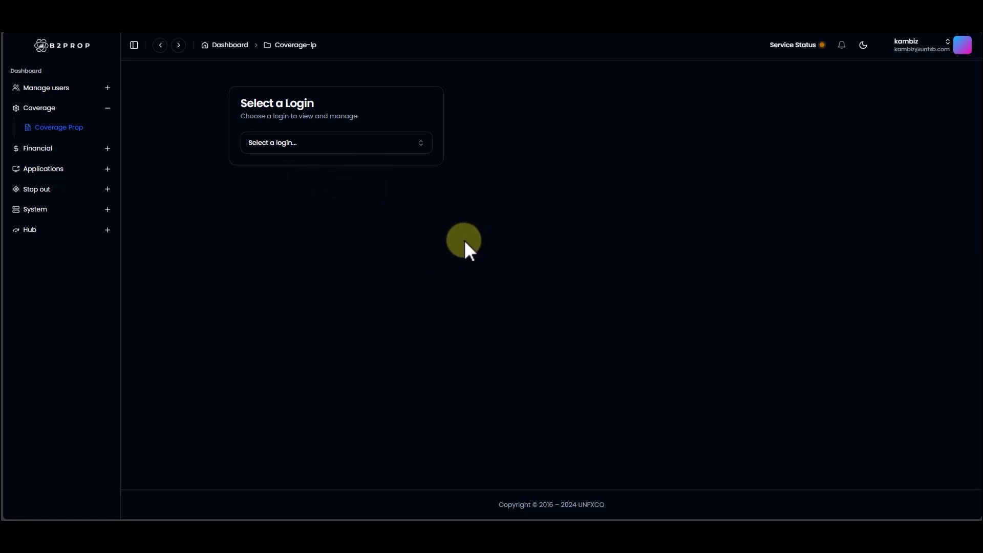
# Step: Open the My Invoices page among the financial invoices
pyautogui.click(51, 148)
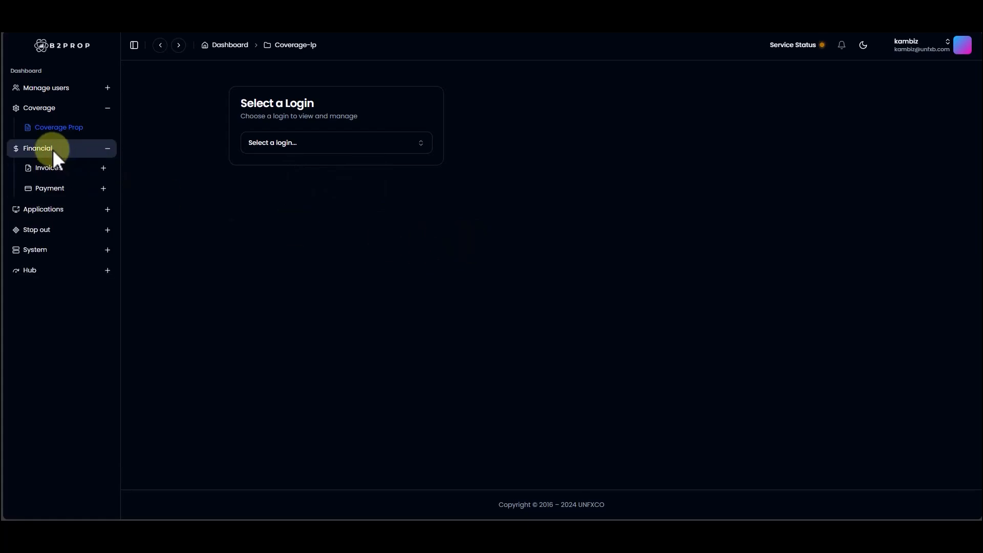
pyautogui.click(65, 181)
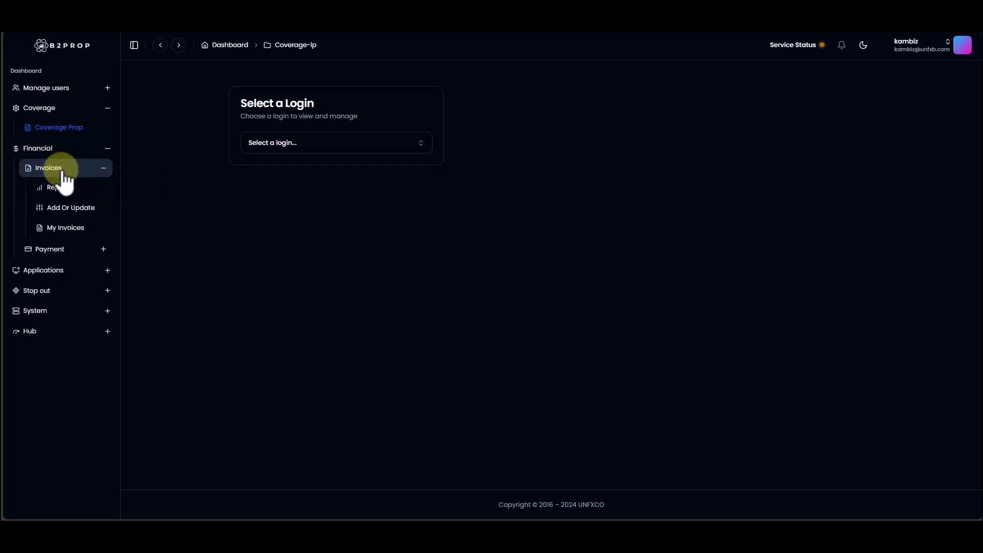
pyautogui.click(65, 227)
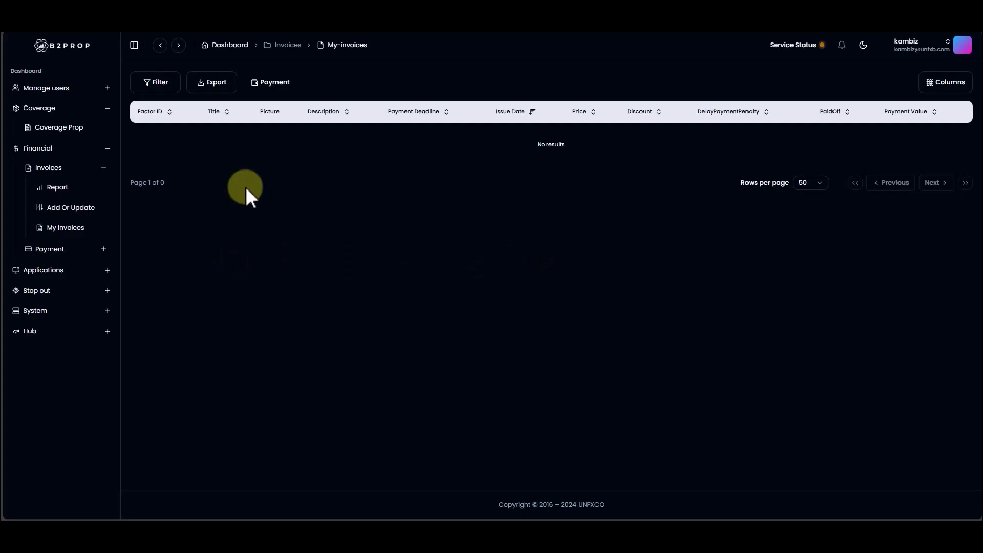
# Step: Collapse the Financial section and open the MyApplications page
pyautogui.click(42, 150)
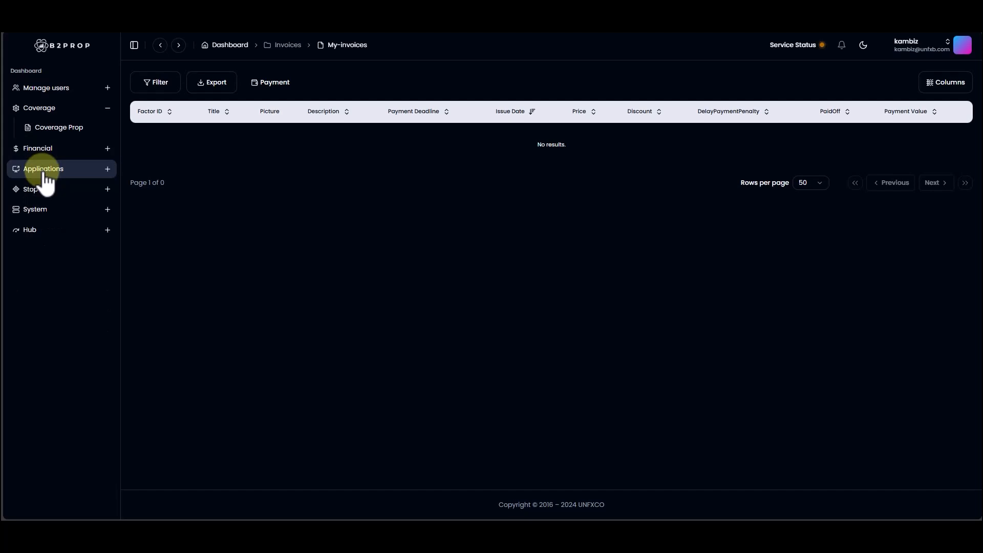
pyautogui.click(44, 171)
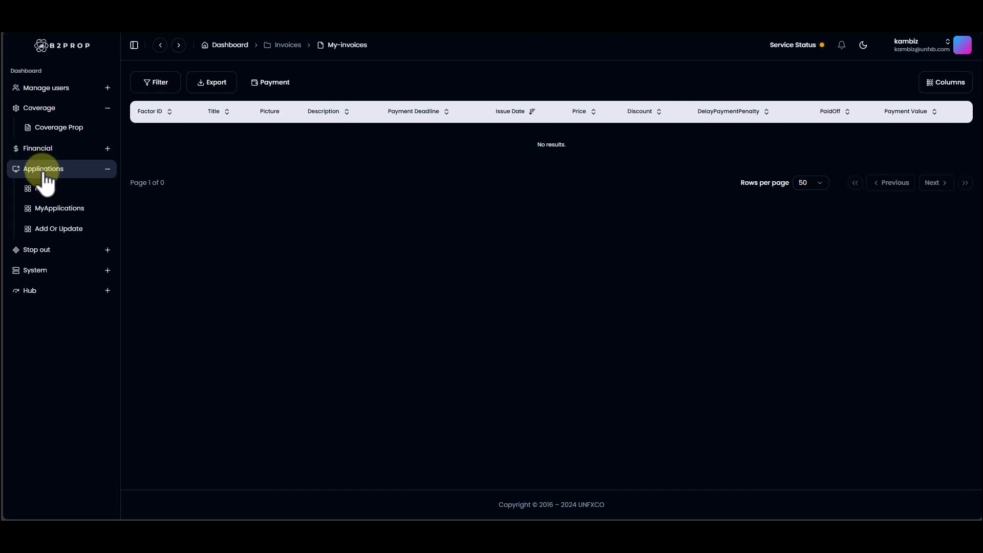
pyautogui.click(47, 218)
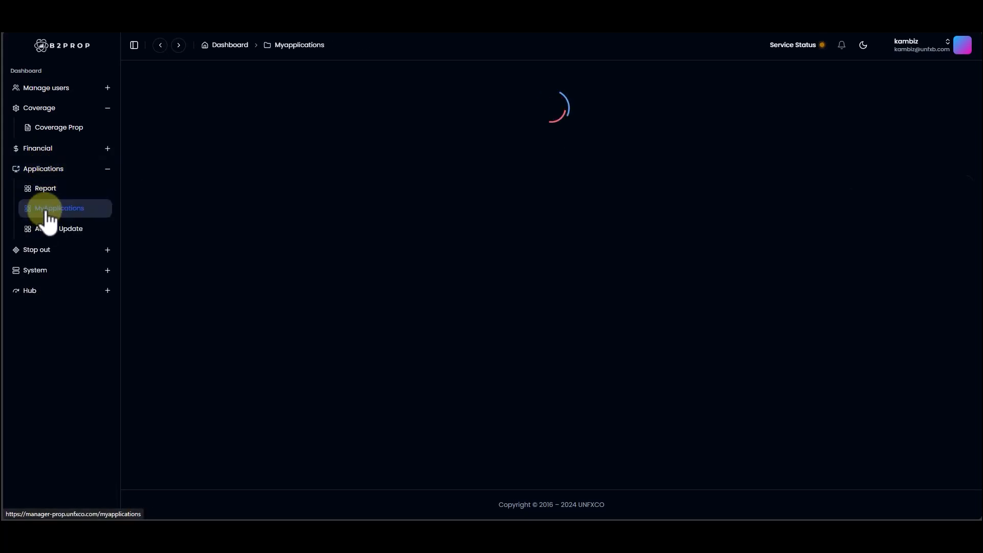